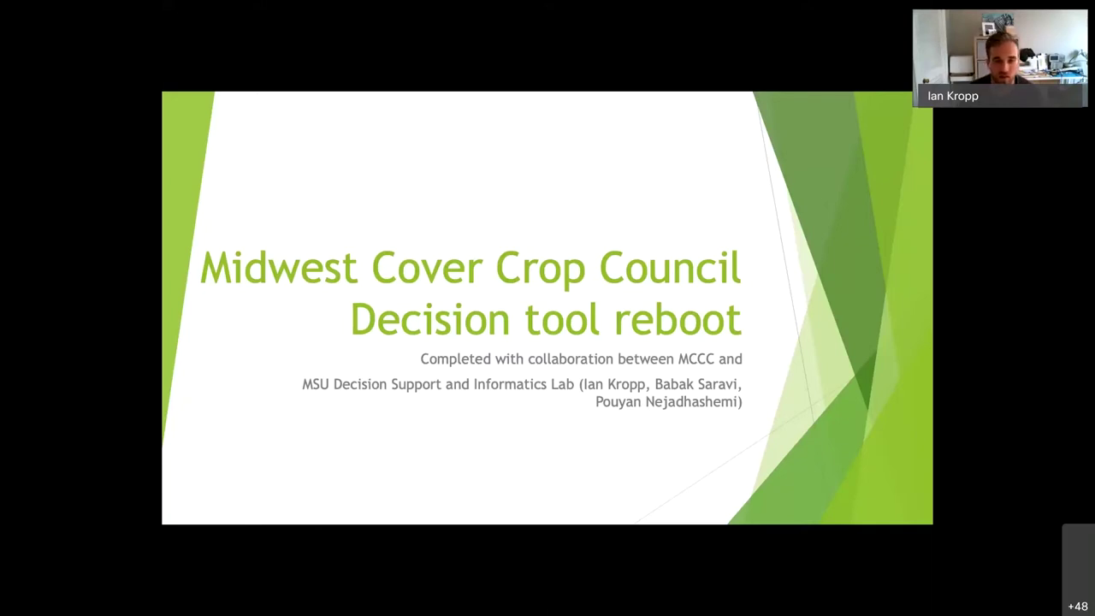
- End the slide show at the demo slide and switch to the Firefox browser
click(532, 462)
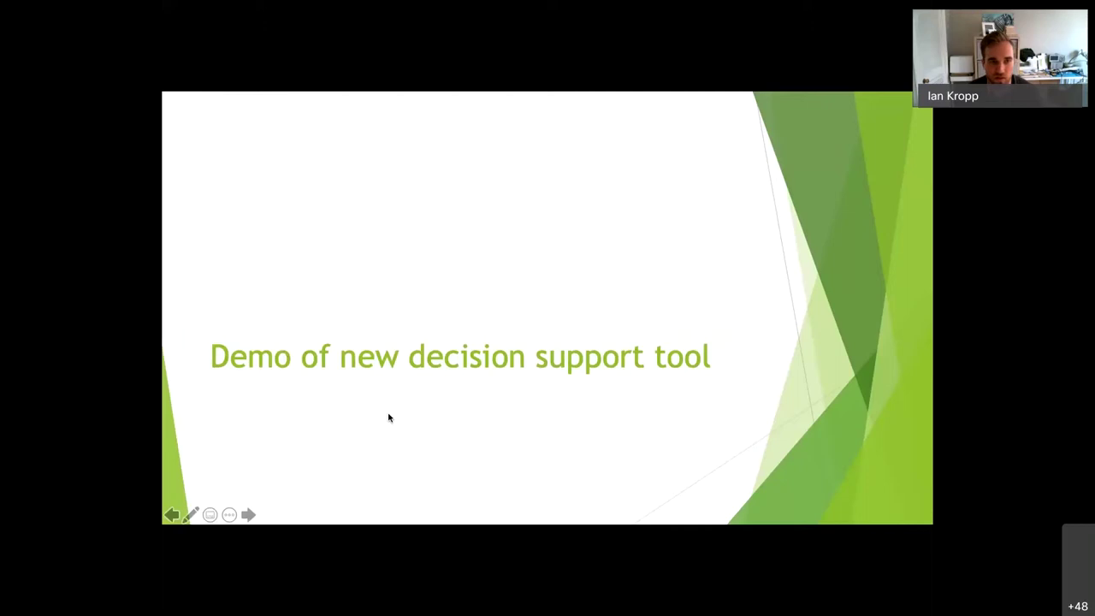
key(Escape)
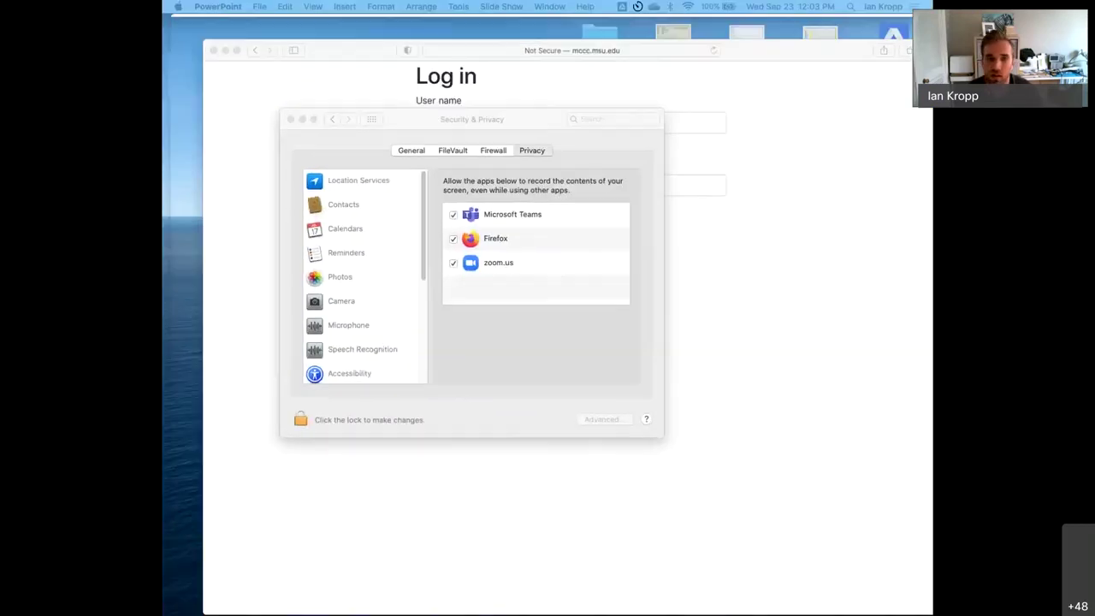
key(ctrl+Up)
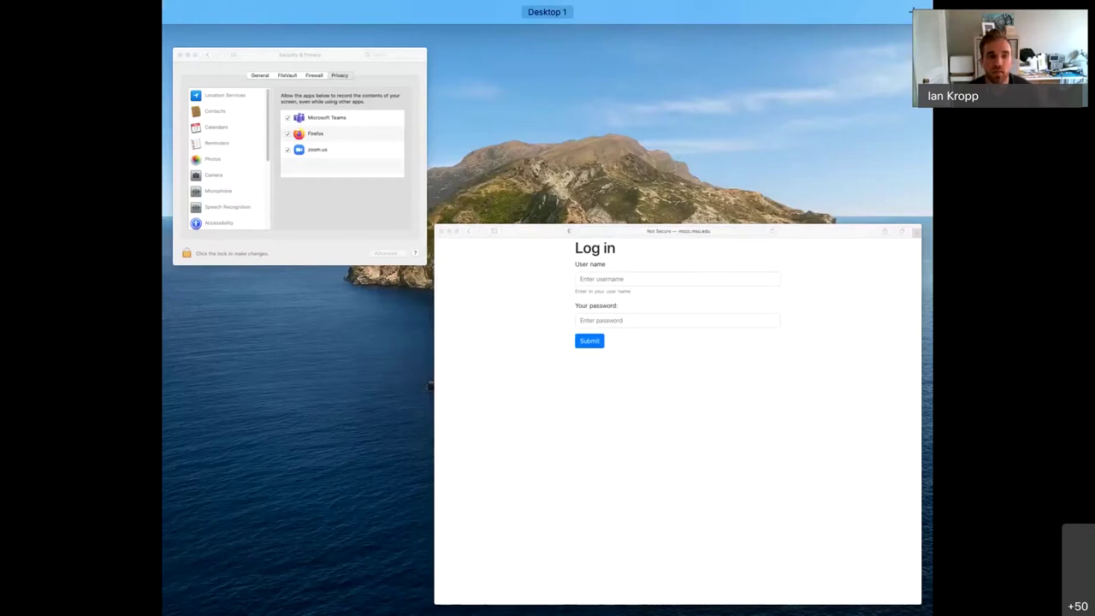
click(300, 154)
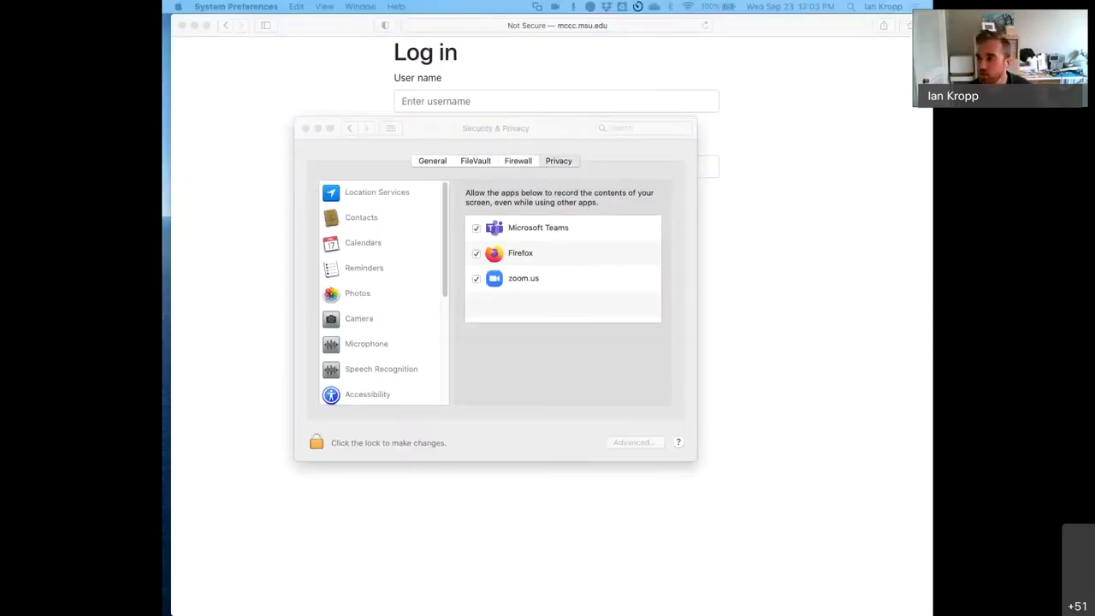
click(201, 32)
- Open the Cover Crop Decision Tool at mccc.msu.edu/covercroptool/ in a new browser tab
key(super+t)
text(mccc.msu.edu/)
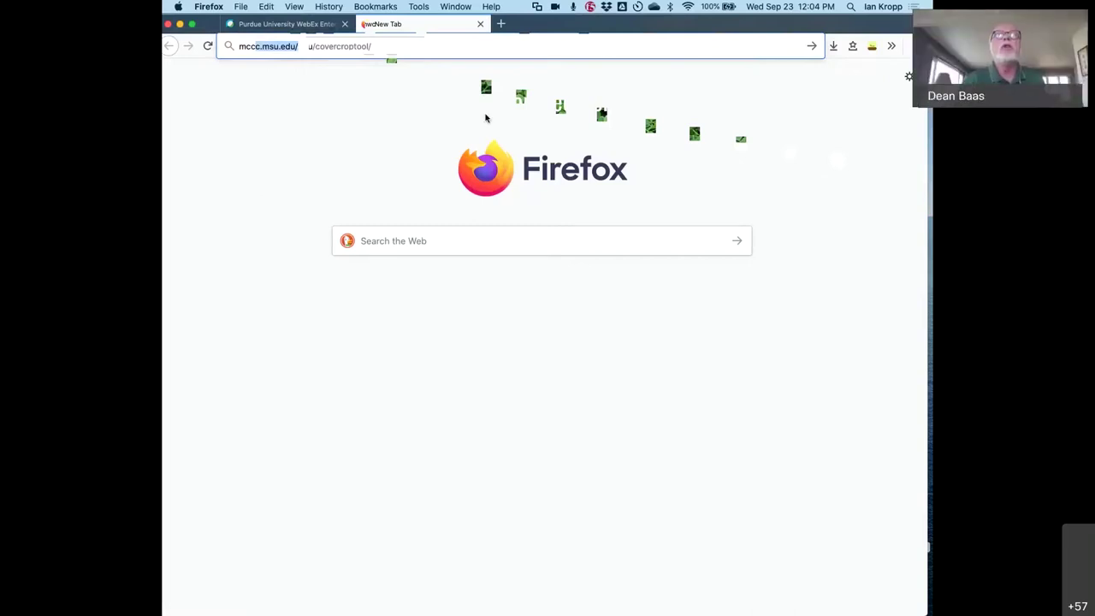
key(Return)
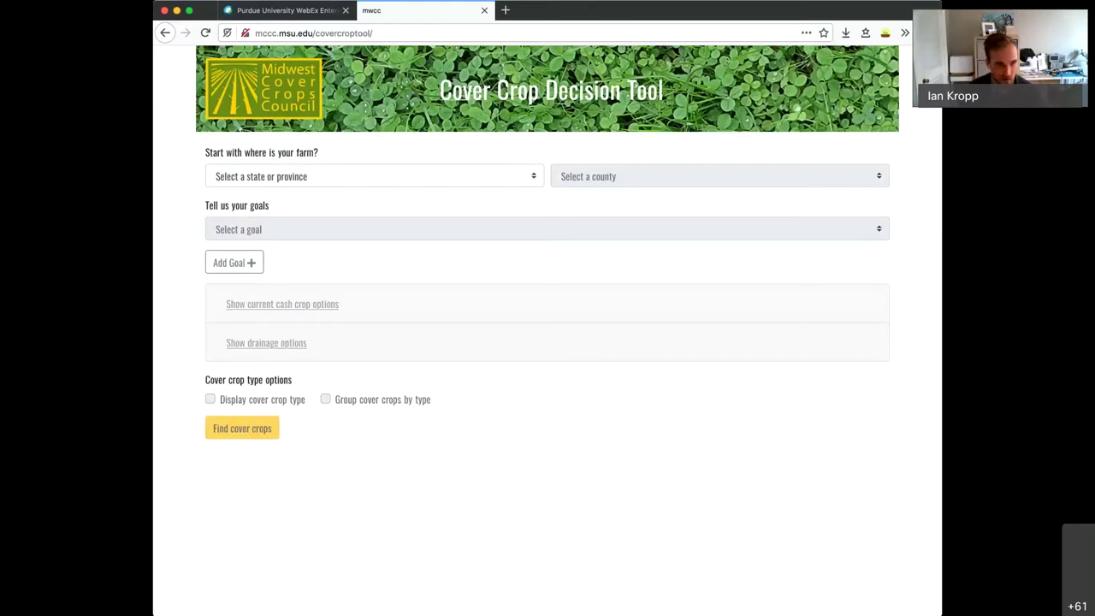
- Set the farm location to Michigan, Kent county, and find the available cover crops
click(374, 176)
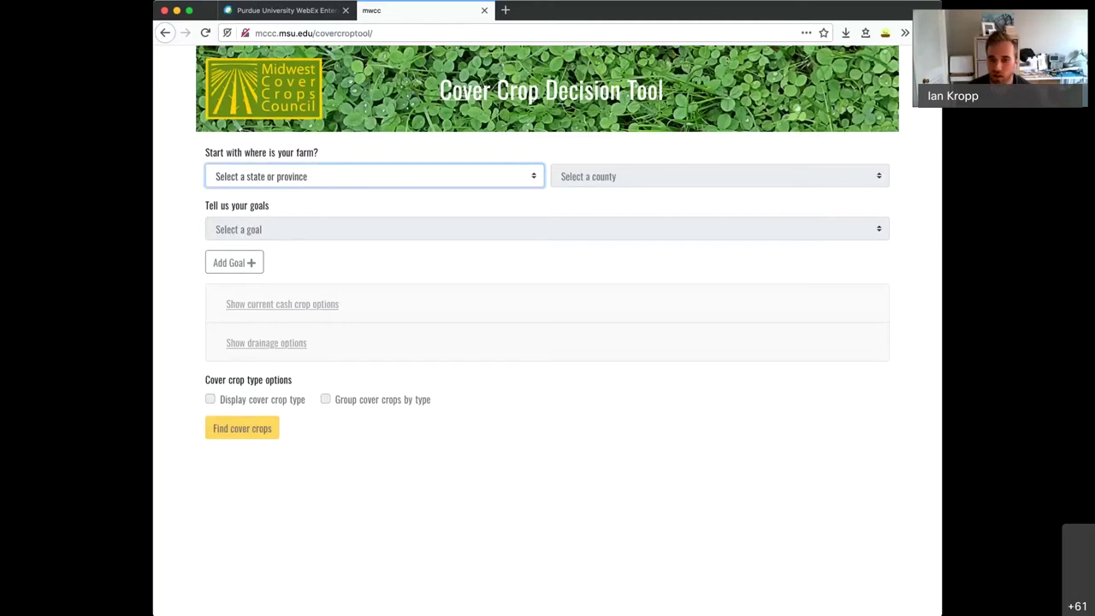
text(Michigan)
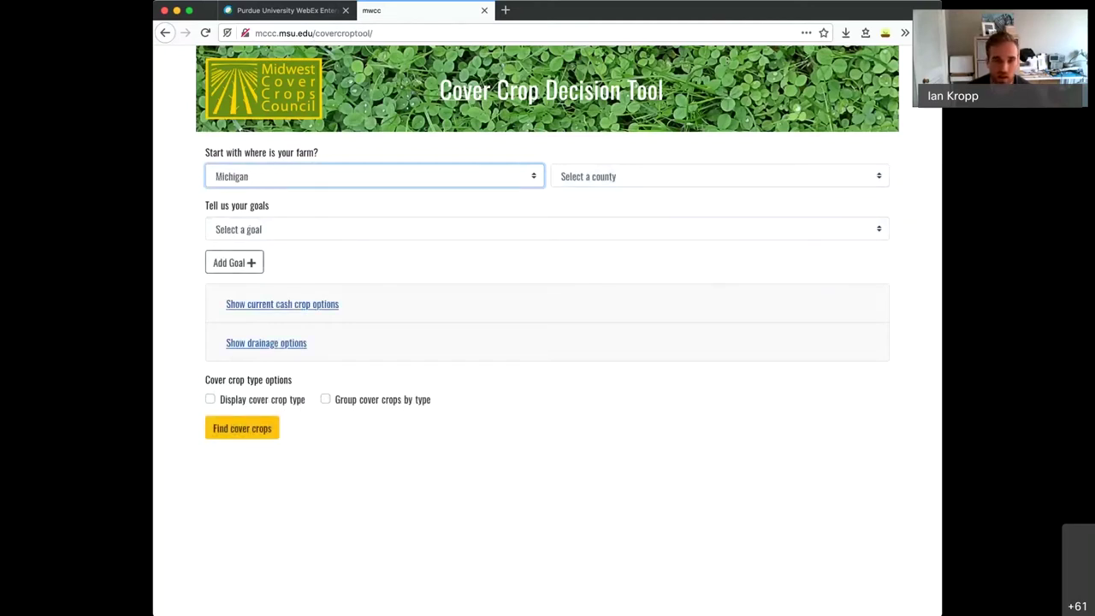
click(719, 176)
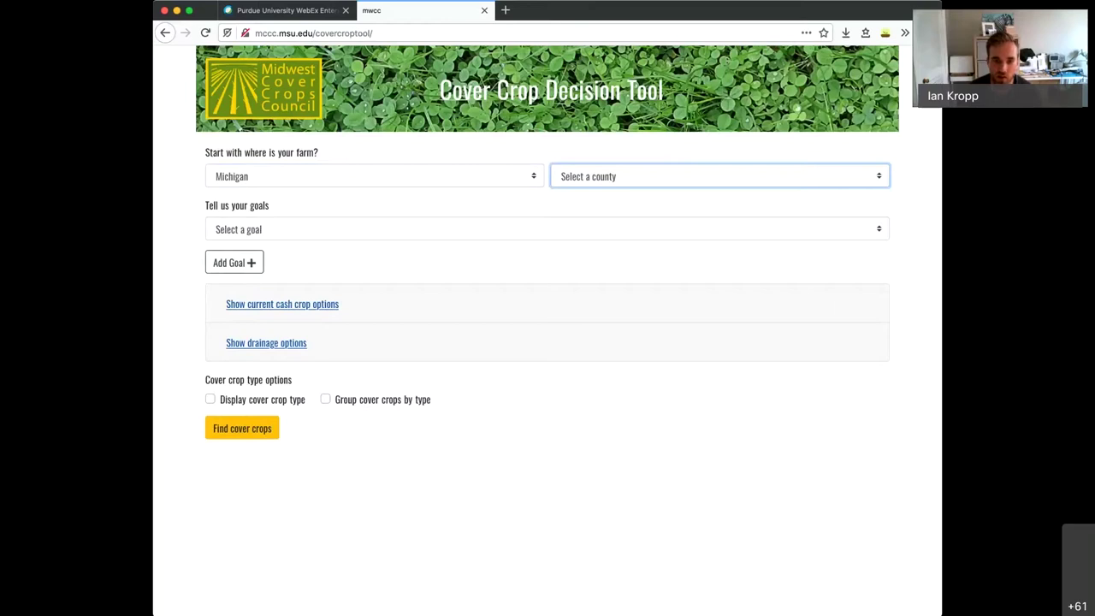
text(Kent)
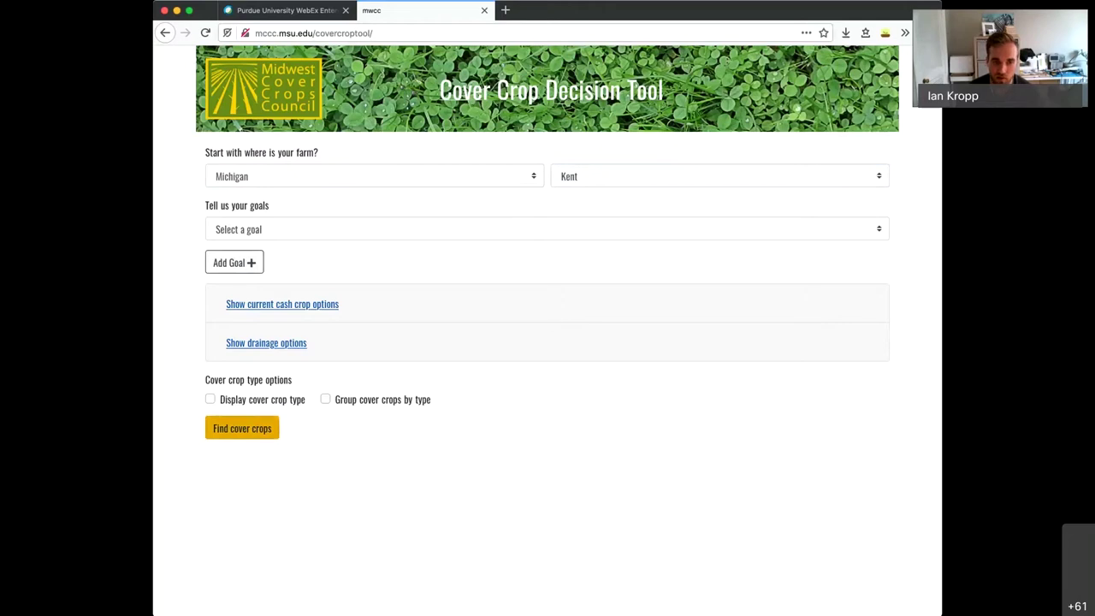
click(242, 428)
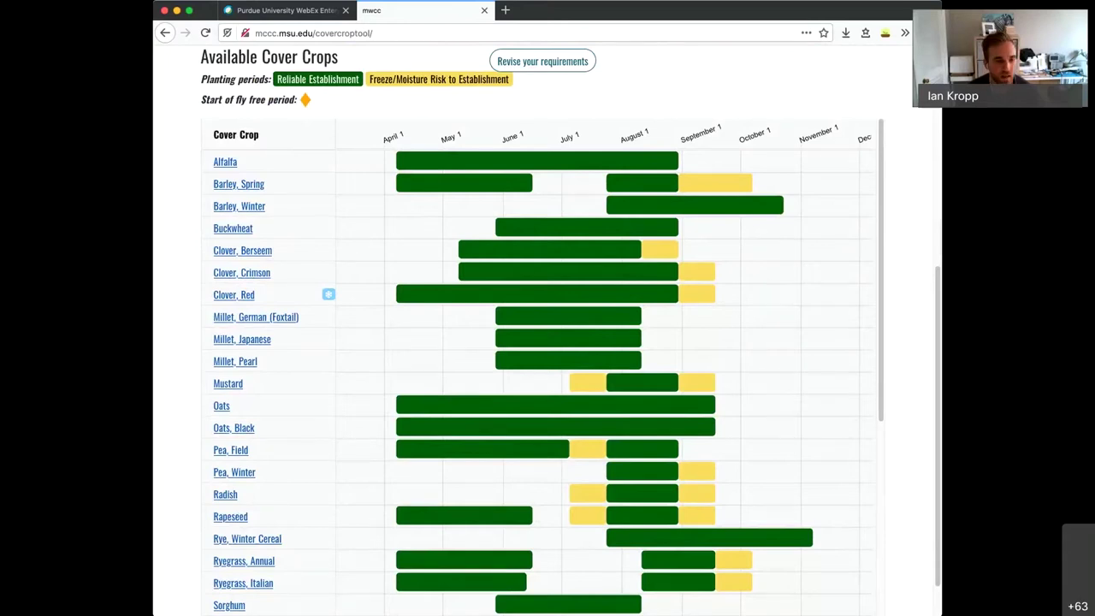
- Examine the cover crop chart's planting dates for alfalfa and spring barley, the red clover frost-seeding marker, and the remaining crops and mixes
mouse_move(537, 161)
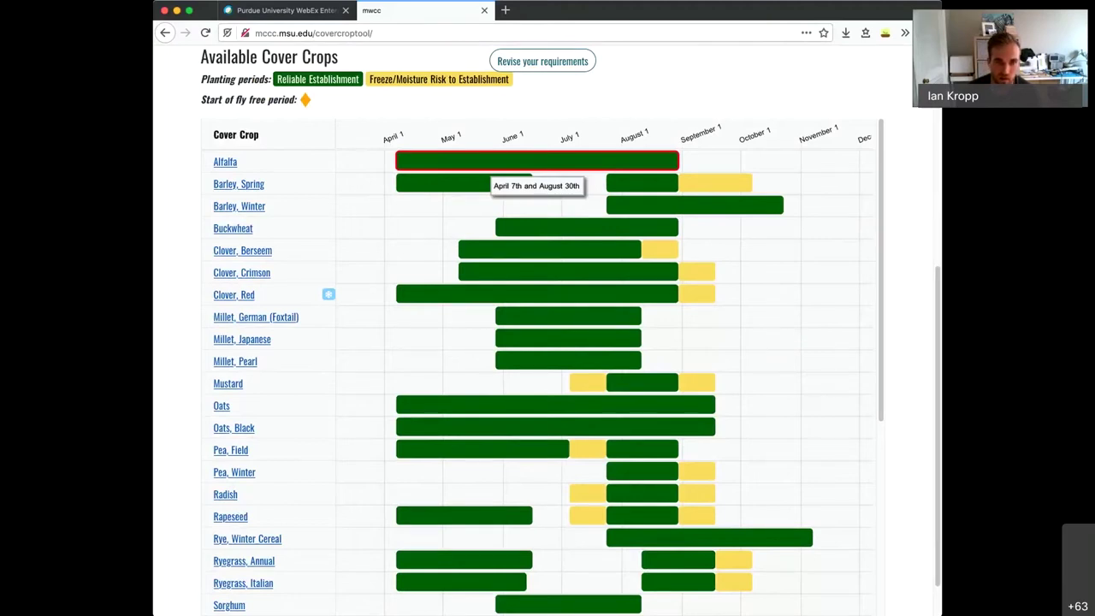
mouse_move(464, 183)
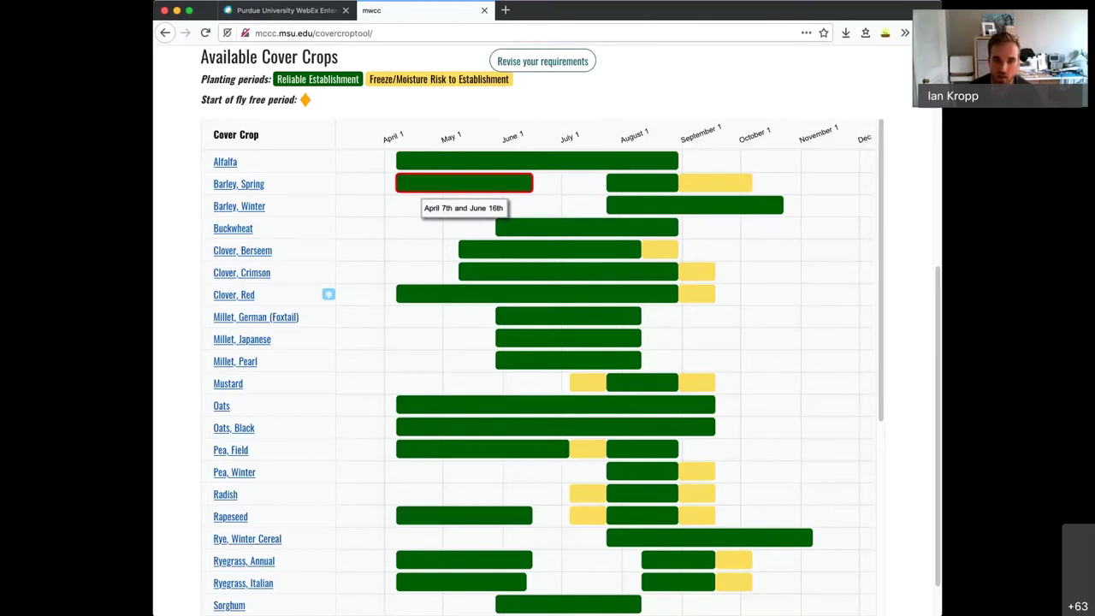
mouse_move(715, 183)
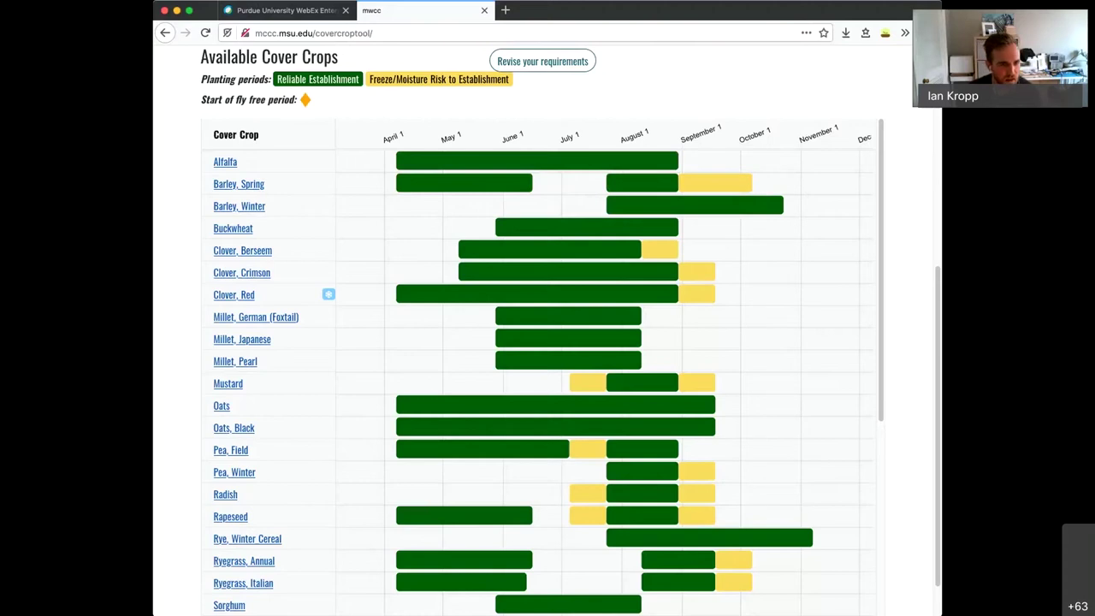
mouse_move(328, 294)
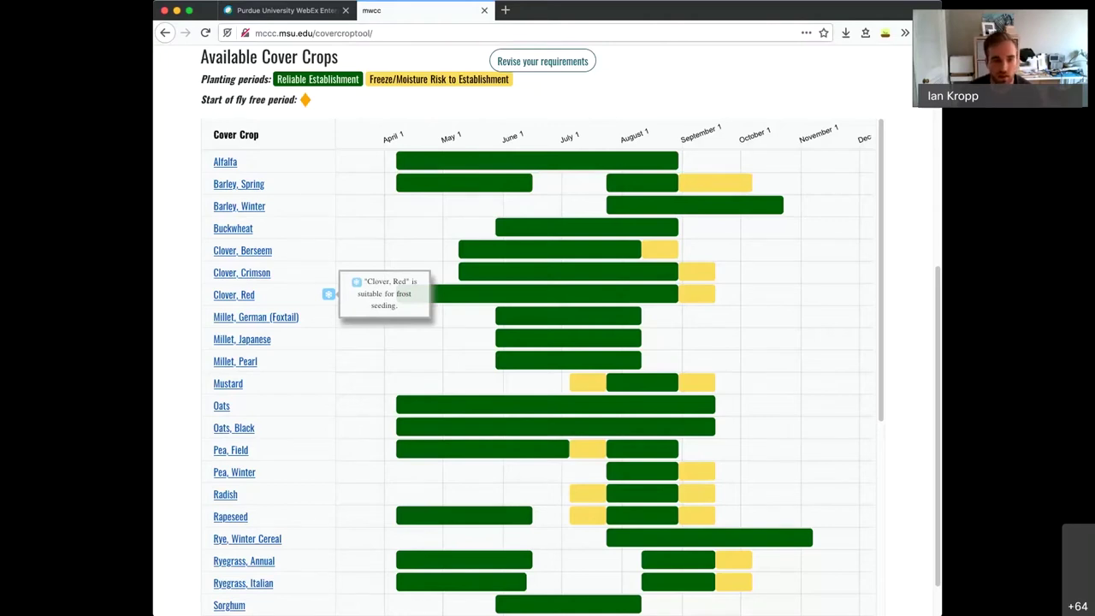
scroll(696, 206, down, 3)
scroll(697, 205, down, 3)
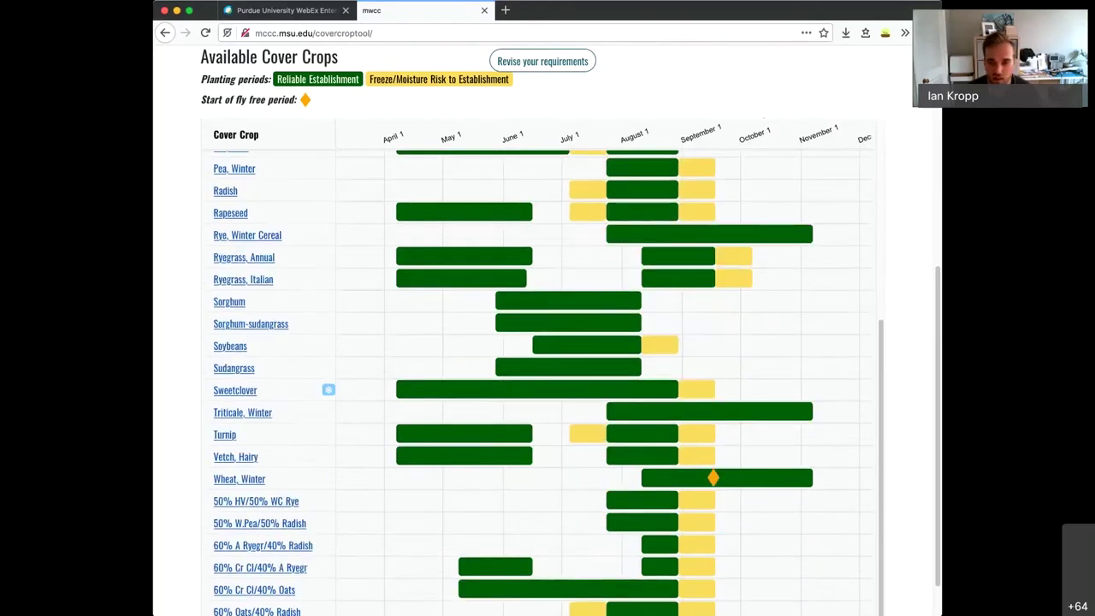
scroll(713, 428, down, 2)
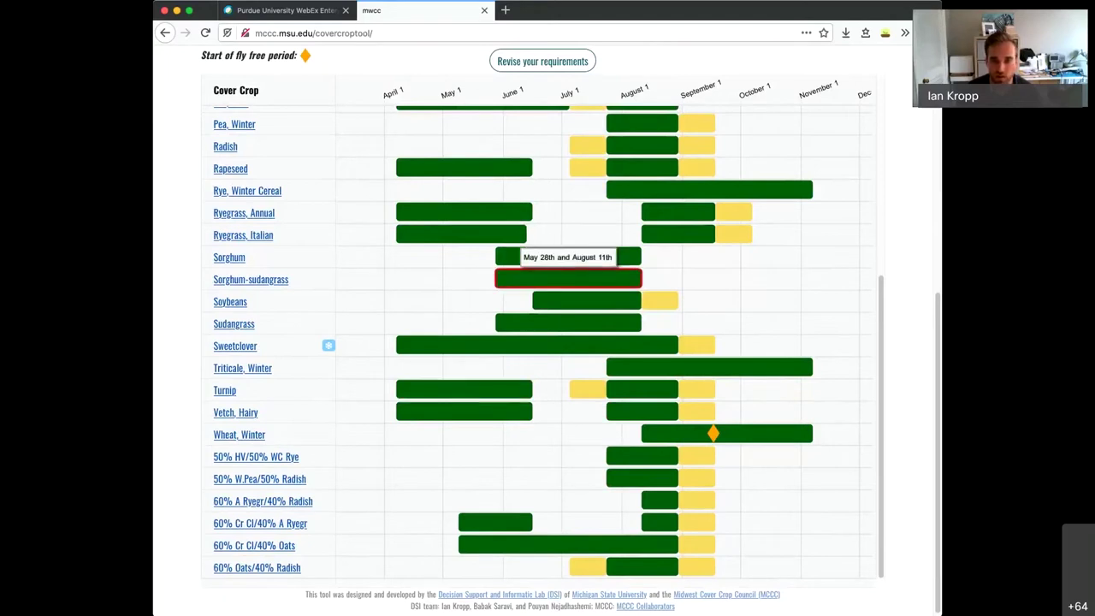
scroll(582, 282, up, 4)
scroll(587, 318, up, 3)
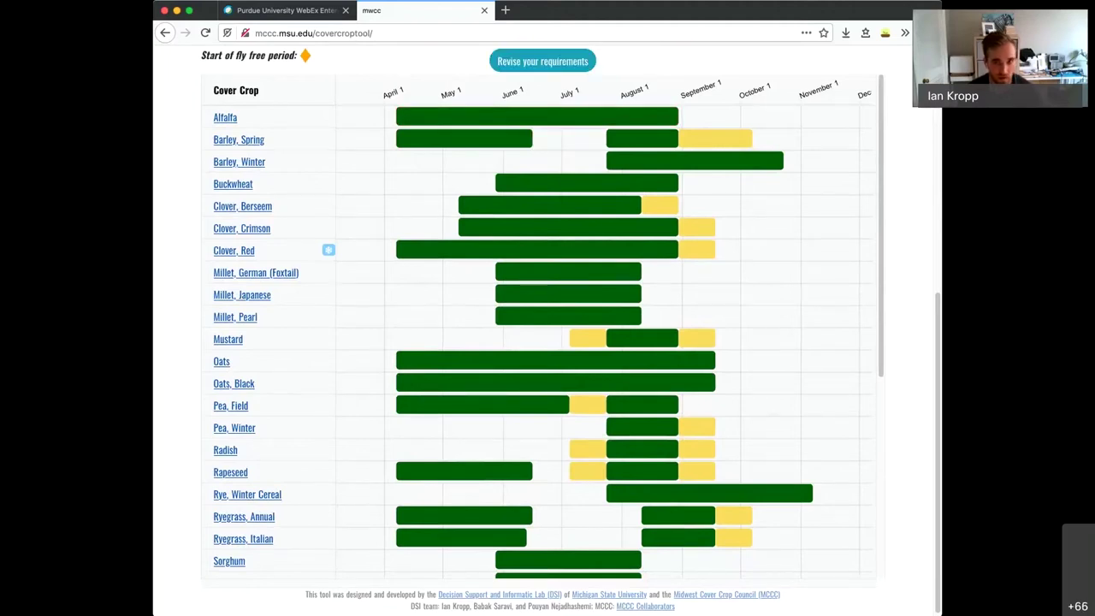
- Revise the requirements by changing the county to Ionia and show the updated results
click(543, 61)
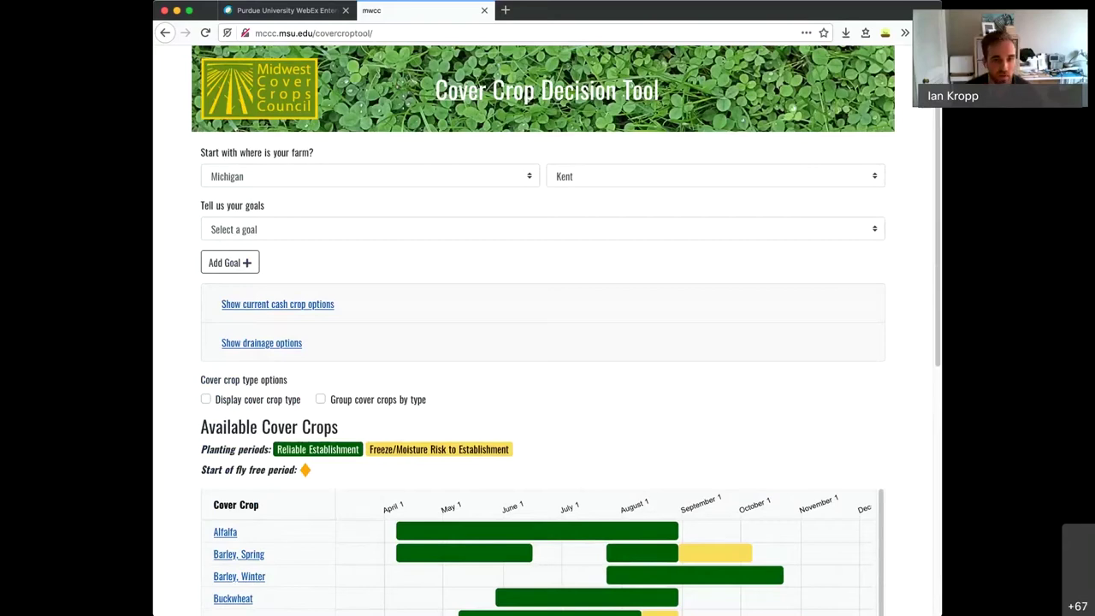
click(715, 175)
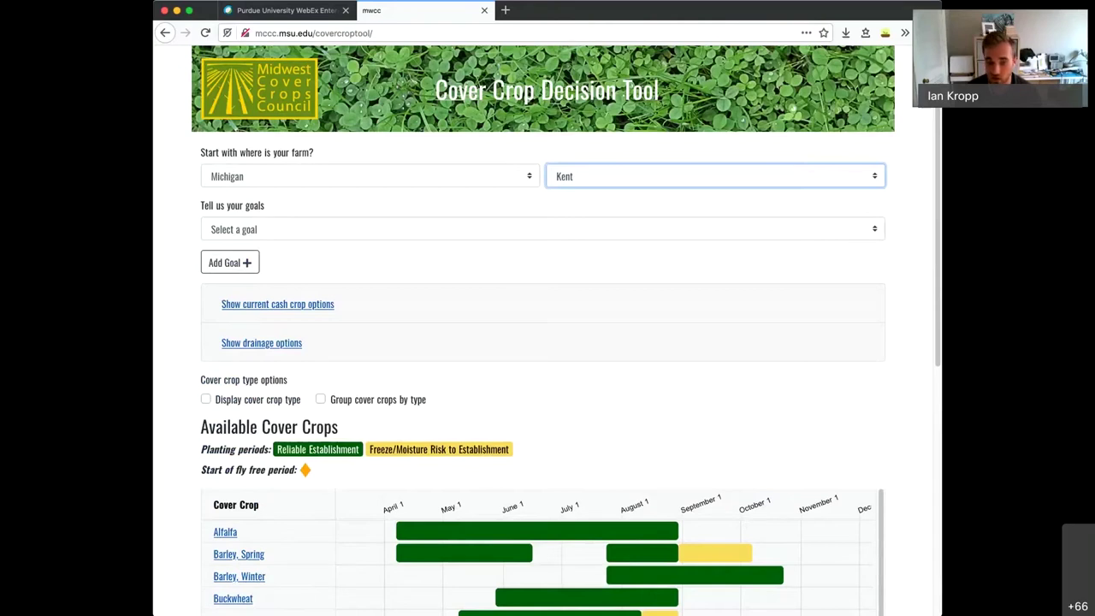
text(io)
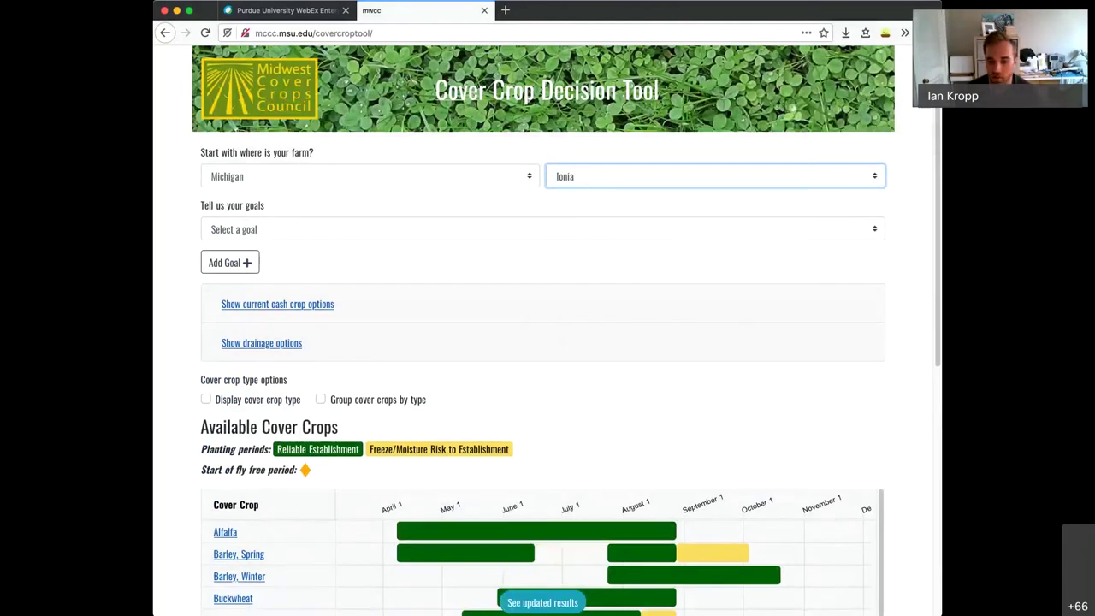
click(542, 602)
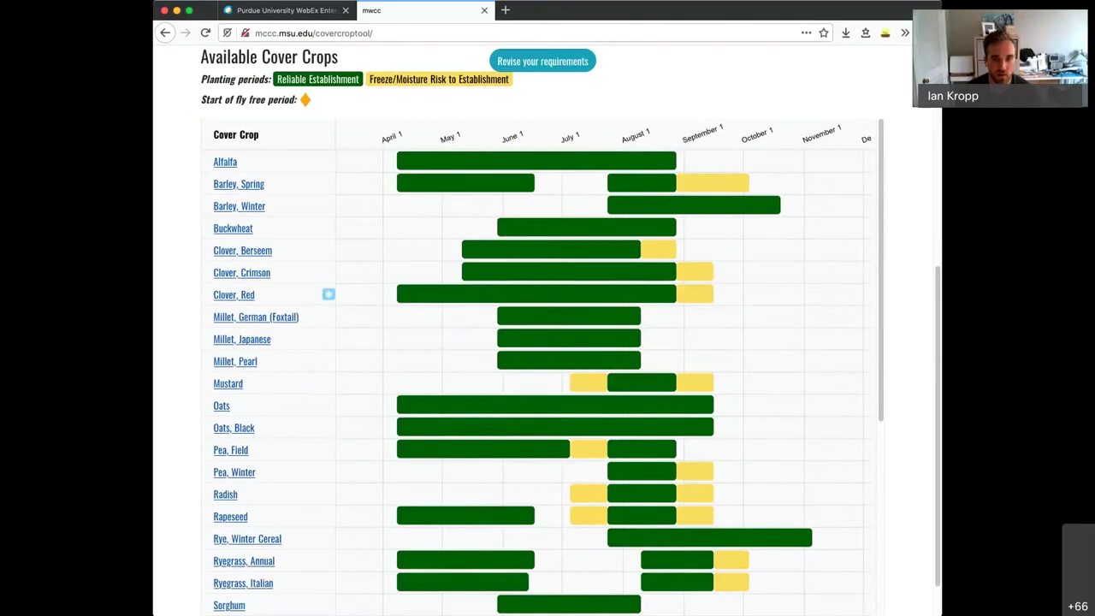
- Display the cover crop type, group the cover crops by type, and review the grouped chart
click(543, 61)
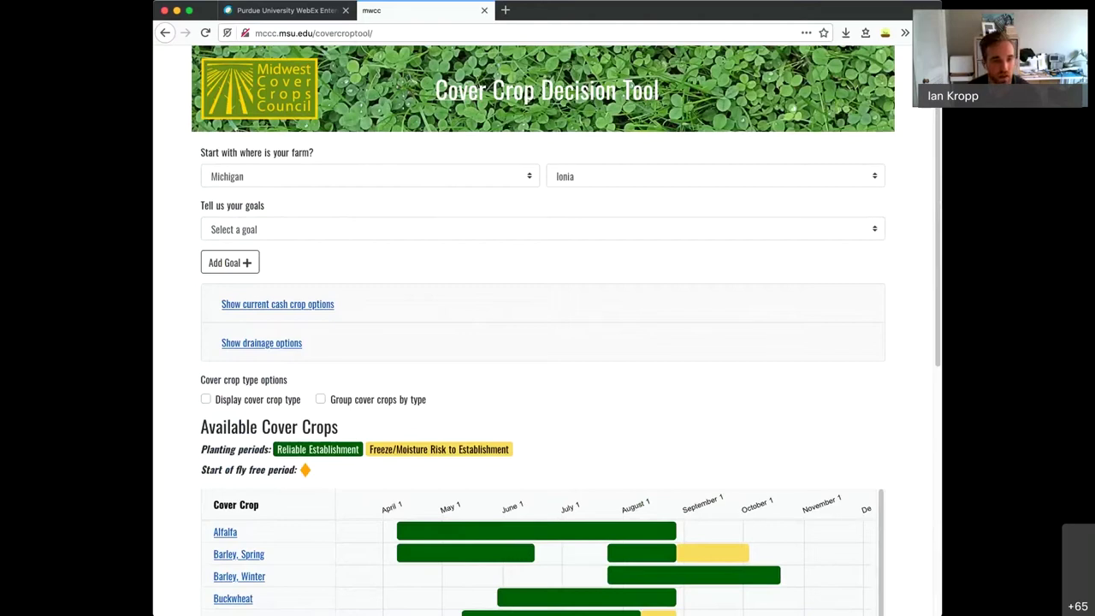
click(543, 230)
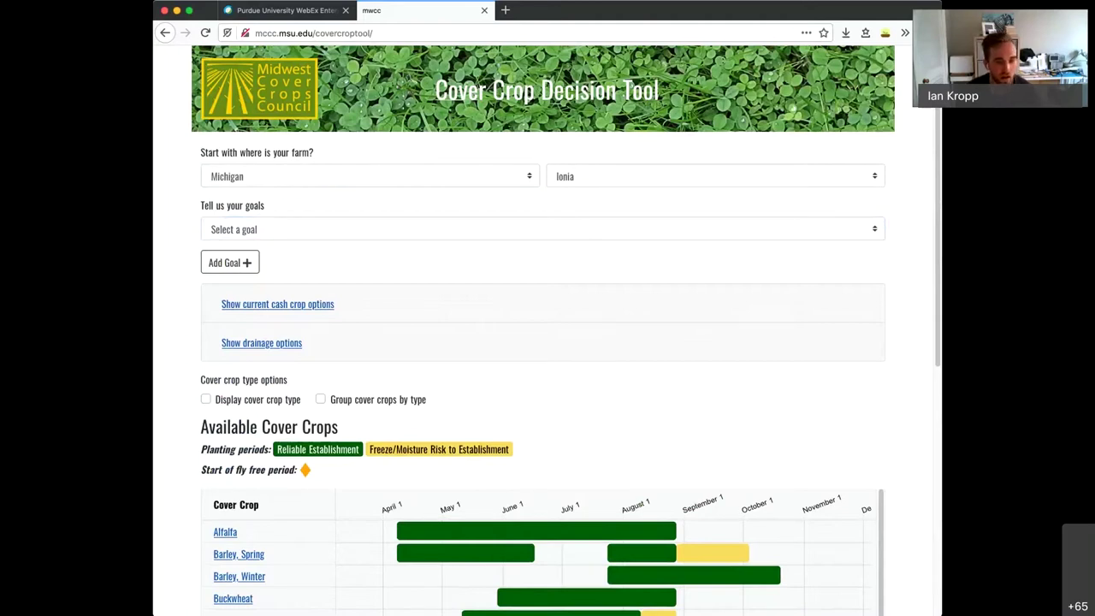
click(206, 399)
click(320, 398)
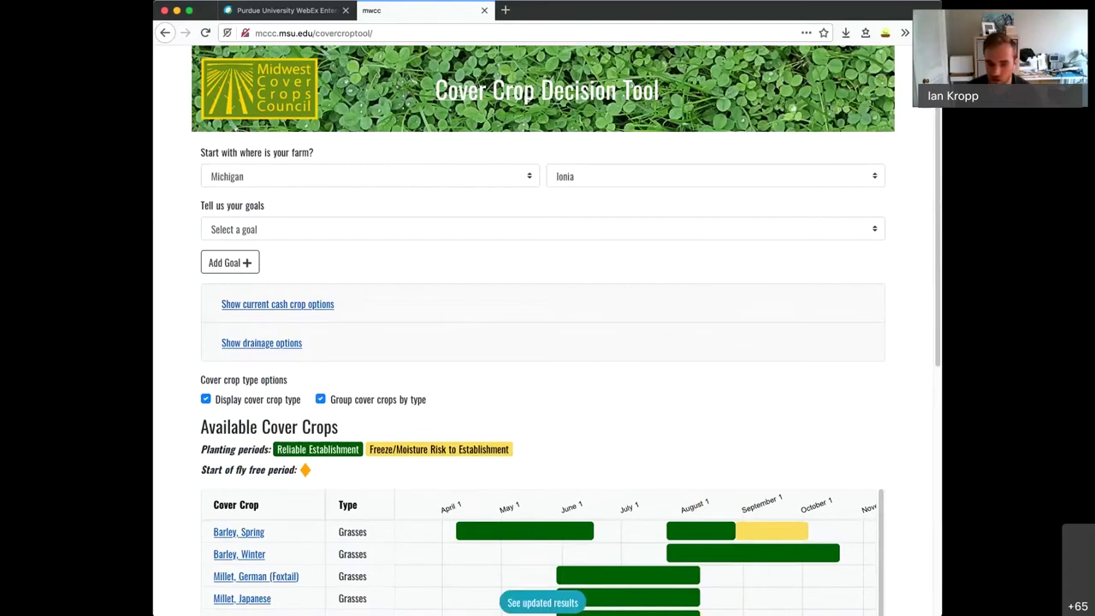
scroll(542, 385, down, 5)
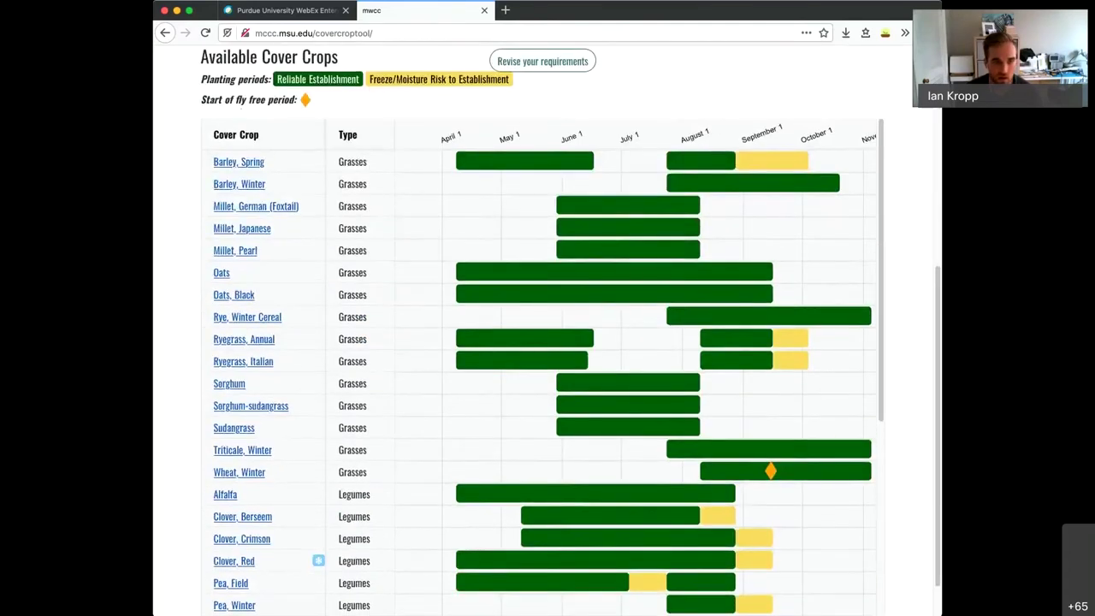
scroll(548, 383, down, 4)
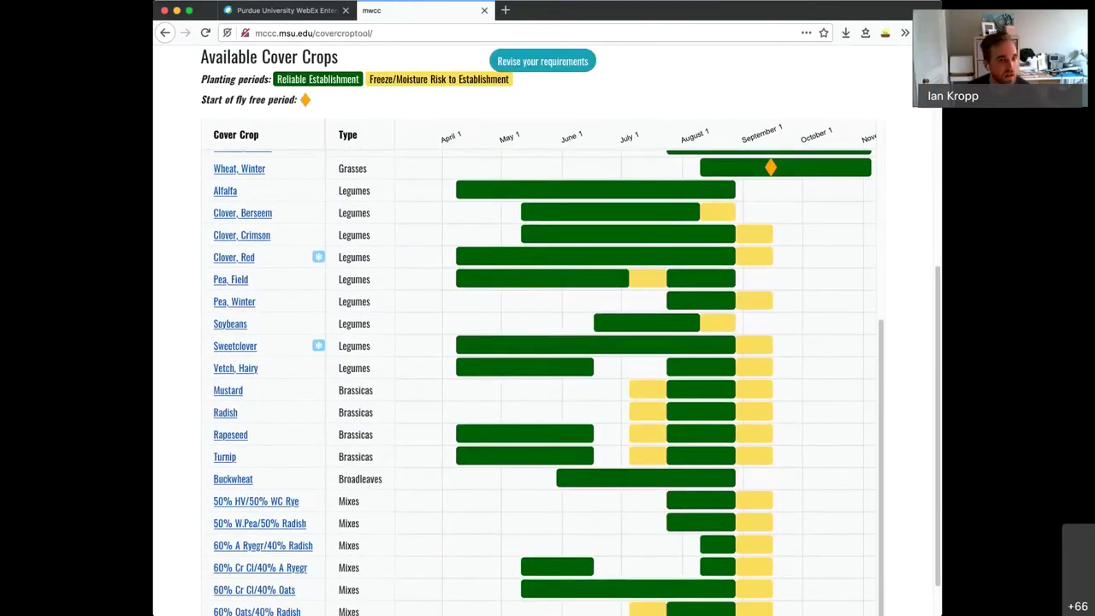
- Turn off both cover crop type options, the type display and the grouping by type
click(543, 61)
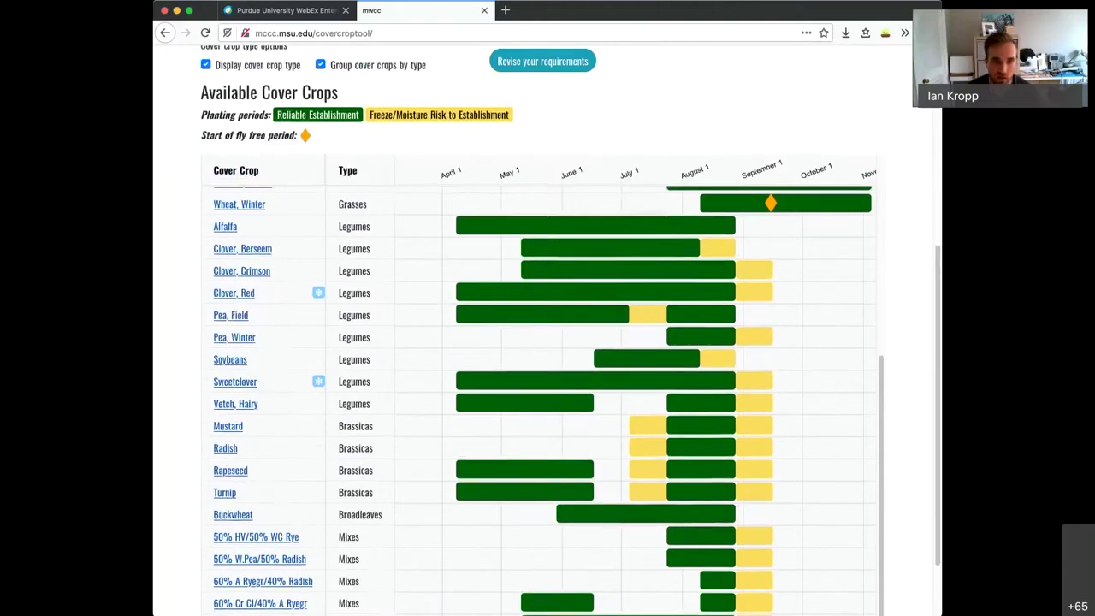
click(205, 399)
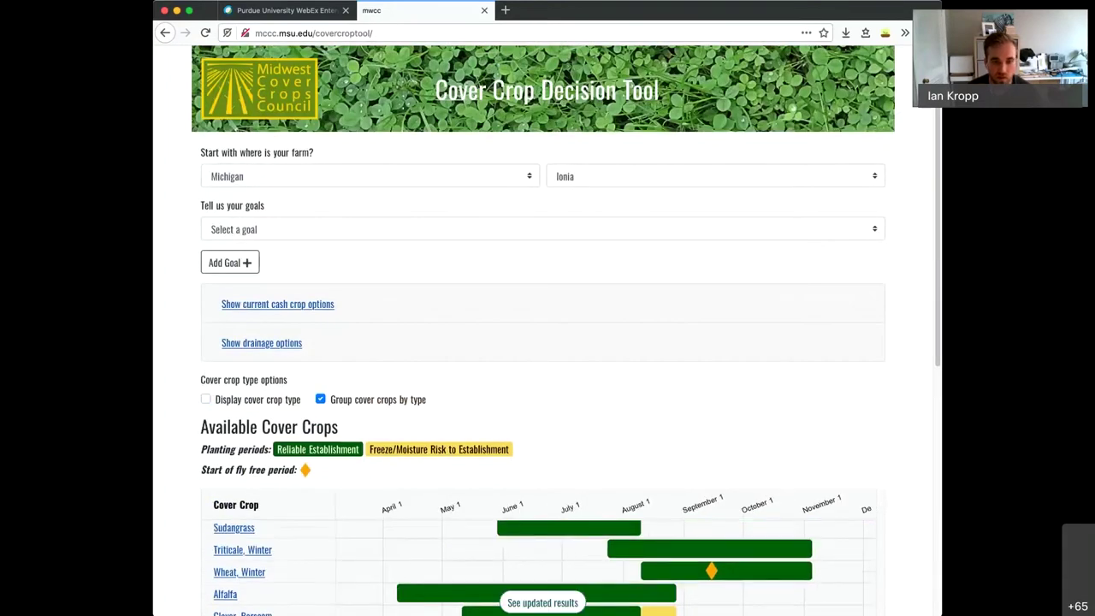
click(320, 399)
scroll(488, 569, down, 1)
scroll(466, 554, up, 1)
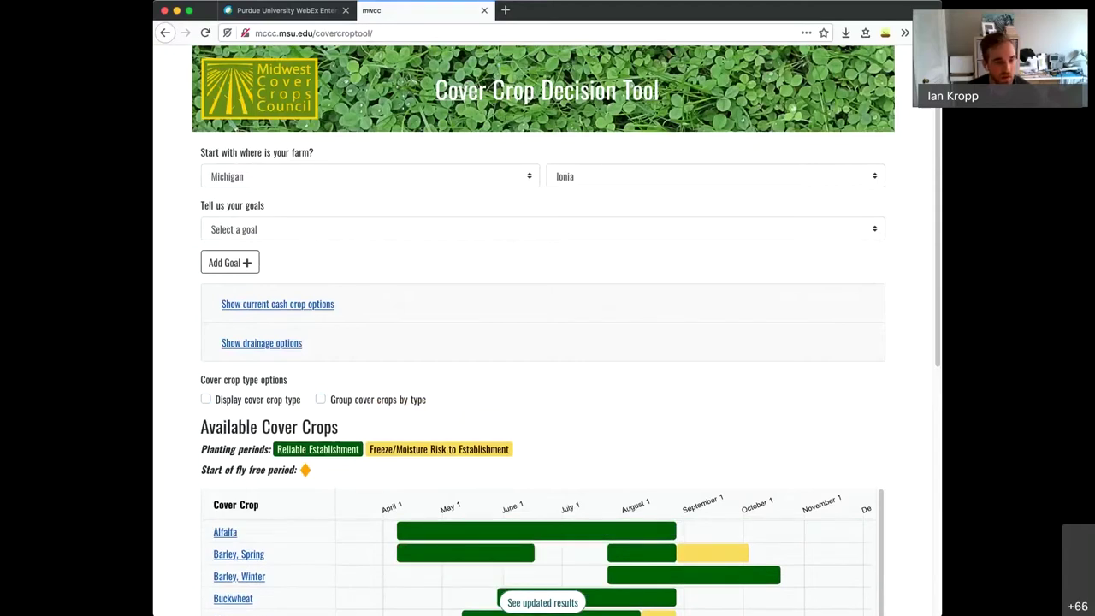
- Select nitrogen source as the first goal and review the goal fulfillment rankings across the cover crop chart
click(542, 228)
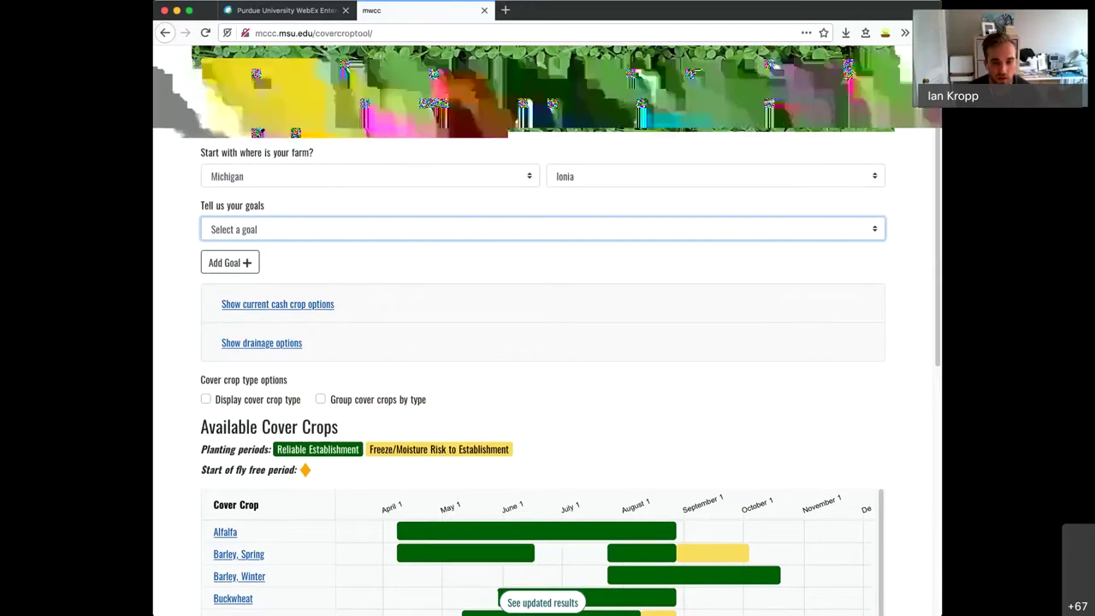
key(Down)
scroll(543, 342, down, 8)
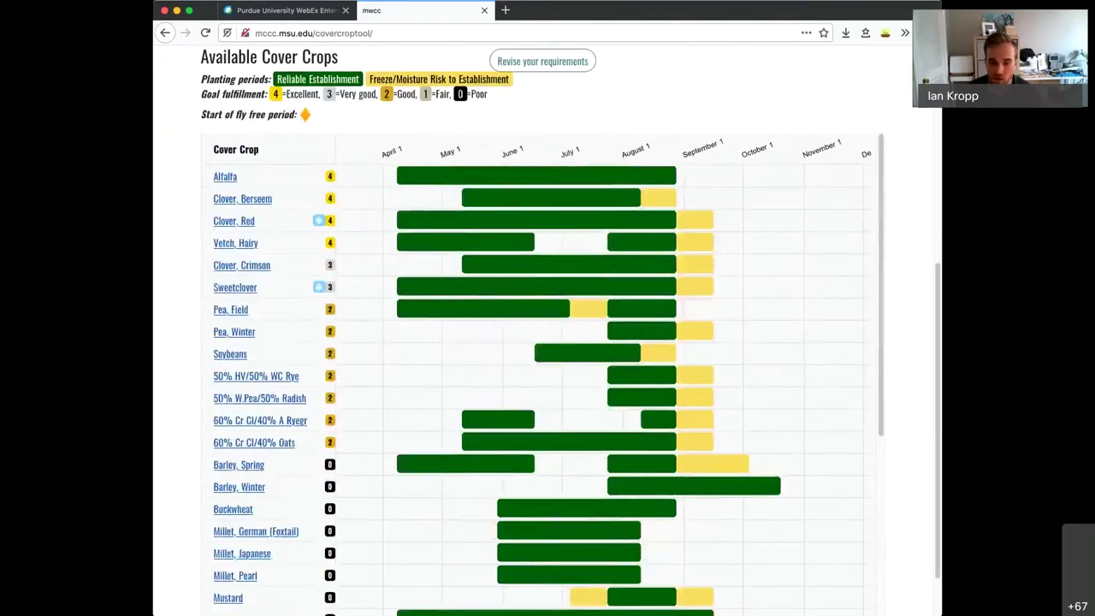
mouse_move(329, 176)
mouse_move(330, 198)
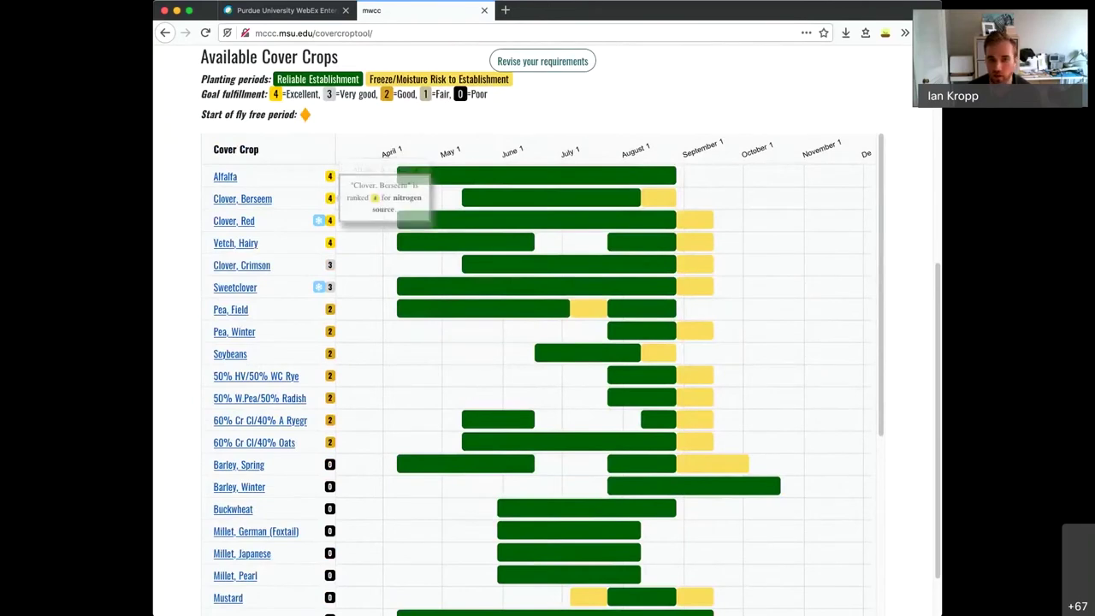
mouse_move(329, 220)
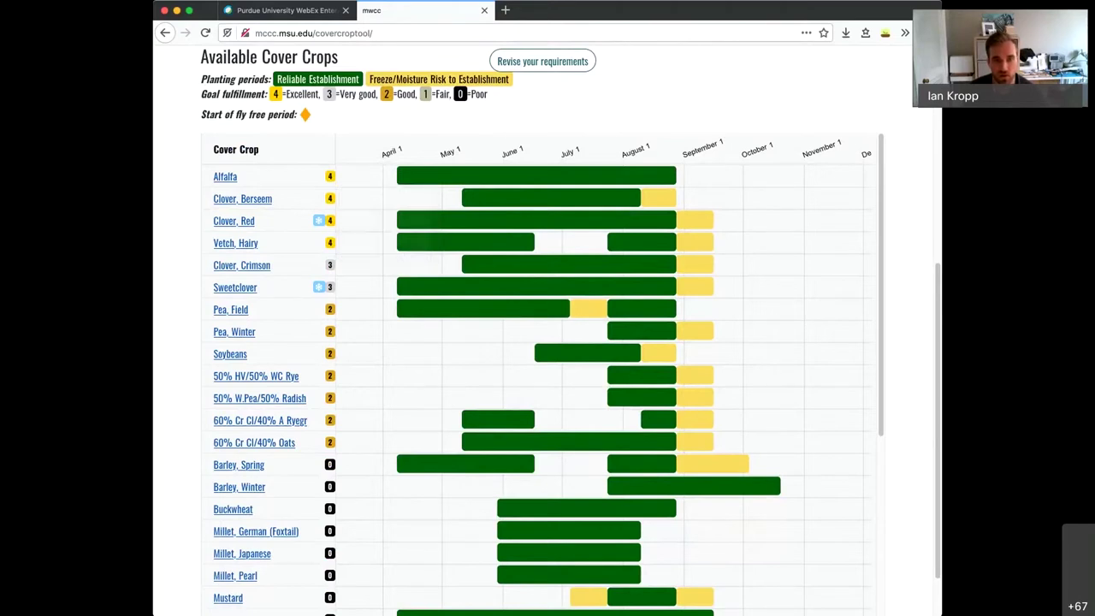
scroll(330, 472, down, 7)
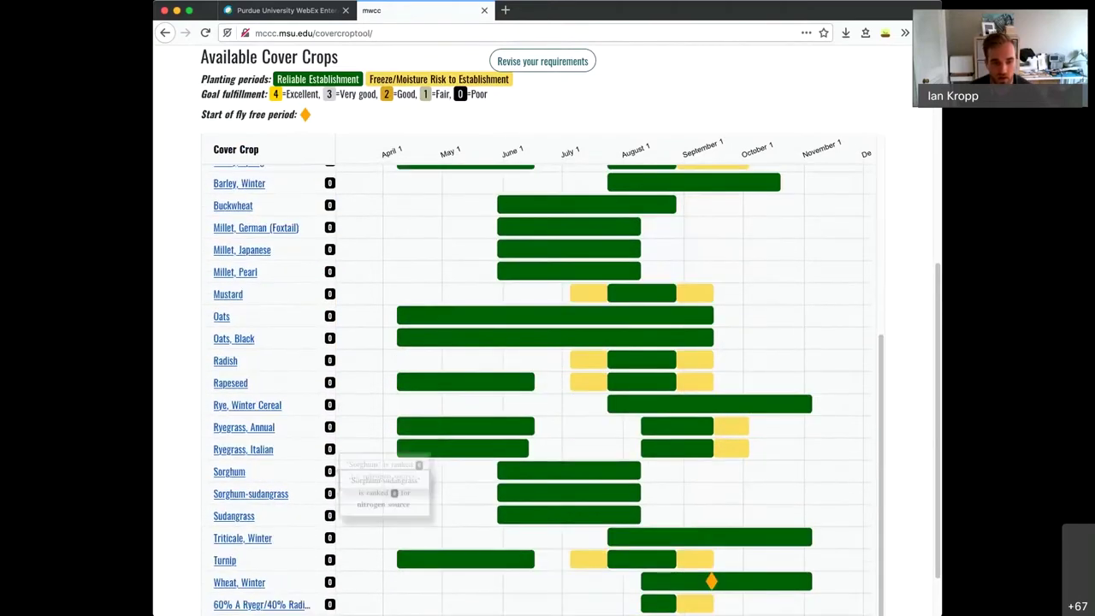
- Add Erosion Fighter as the second goal and review each cover crop's rankings for both goals in the chart
scroll(330, 472, up, 6)
scroll(539, 428, up, 5)
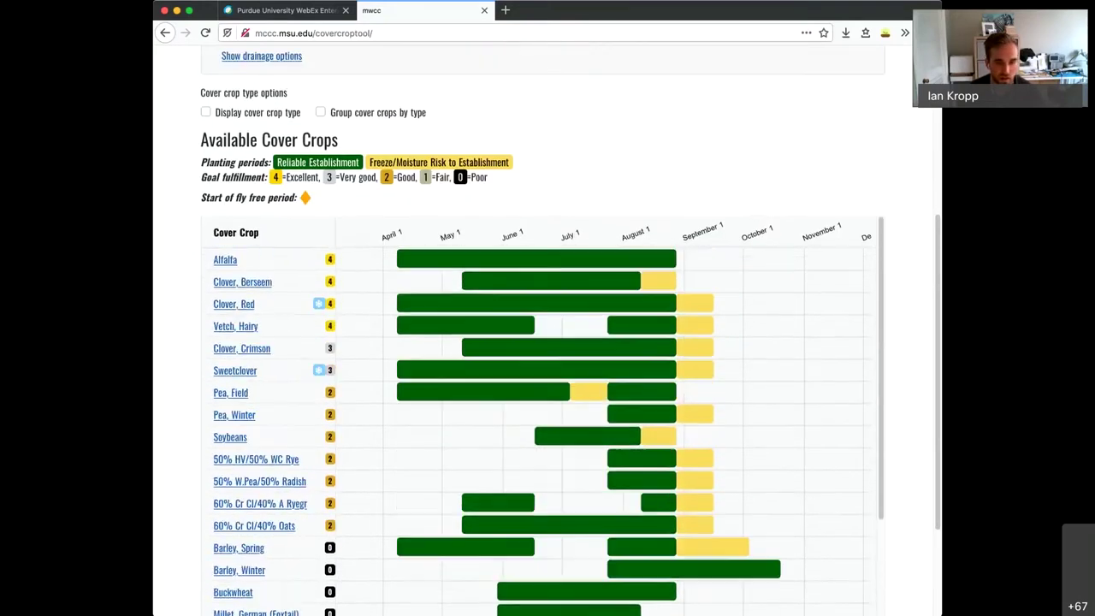
scroll(548, 342, up, 3)
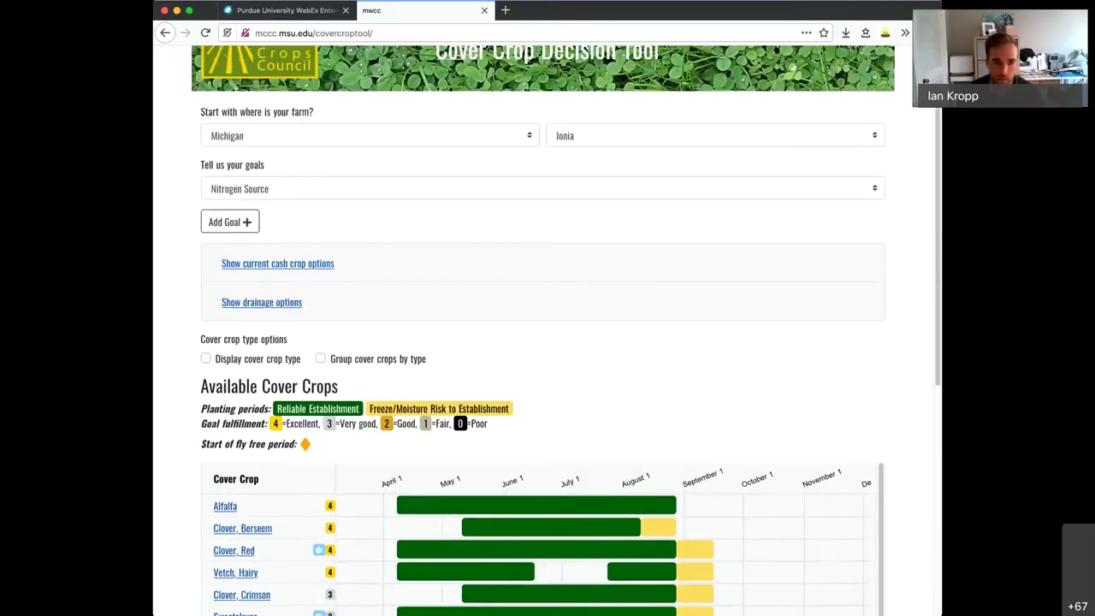
click(230, 252)
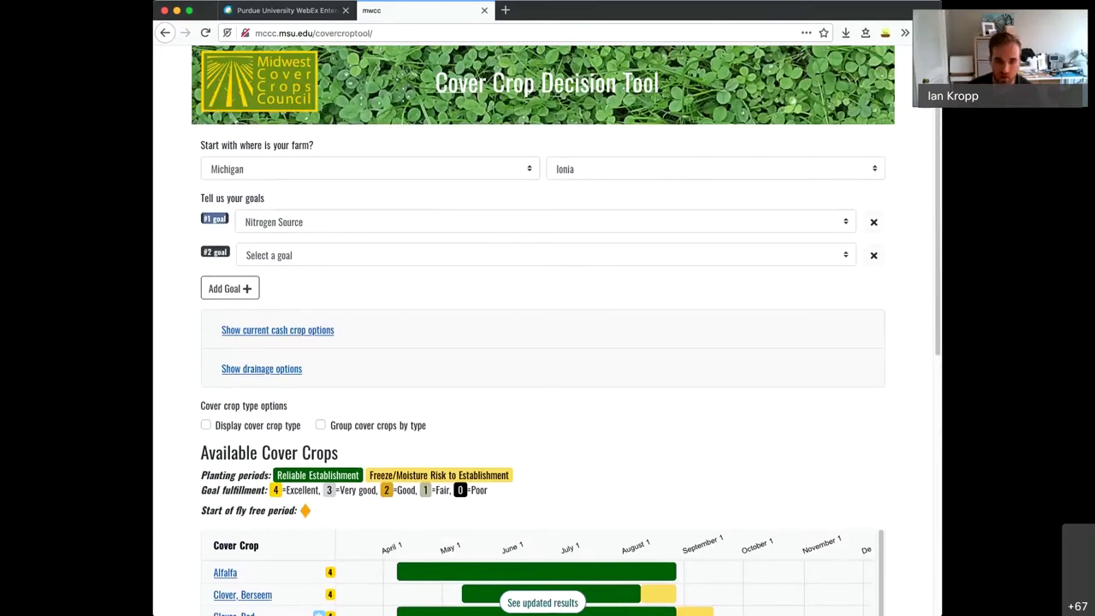
scroll(547, 342, down, 5)
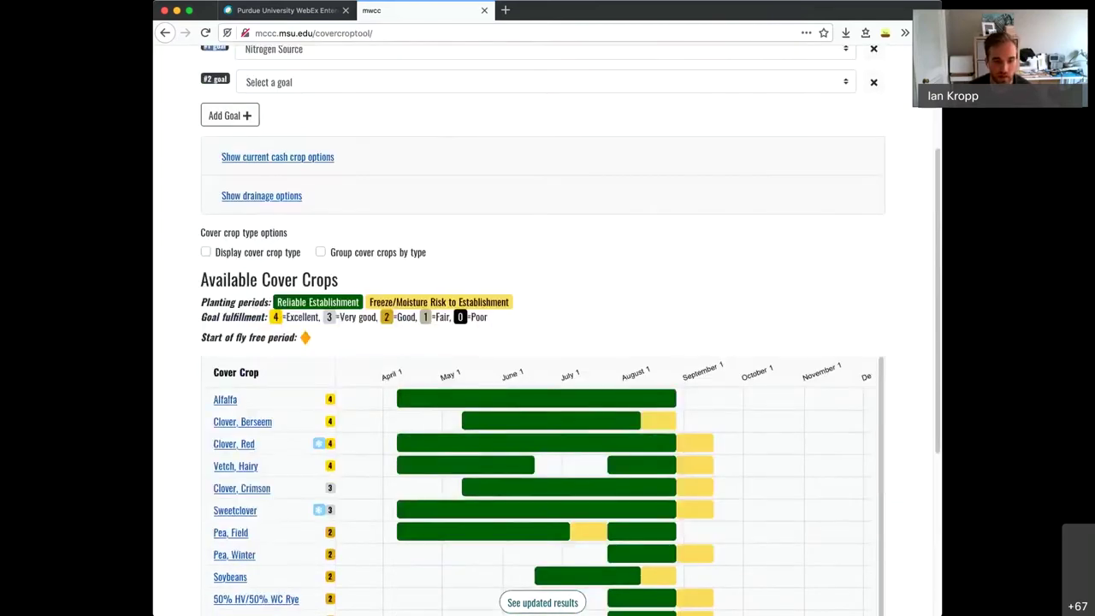
scroll(548, 342, up, 2)
click(548, 156)
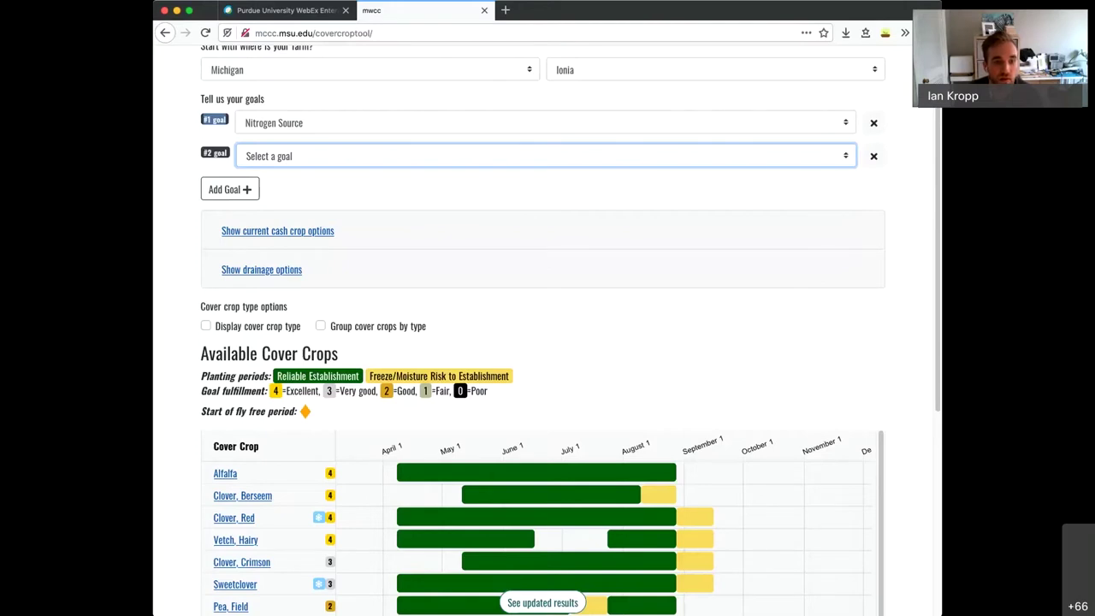
key(Return)
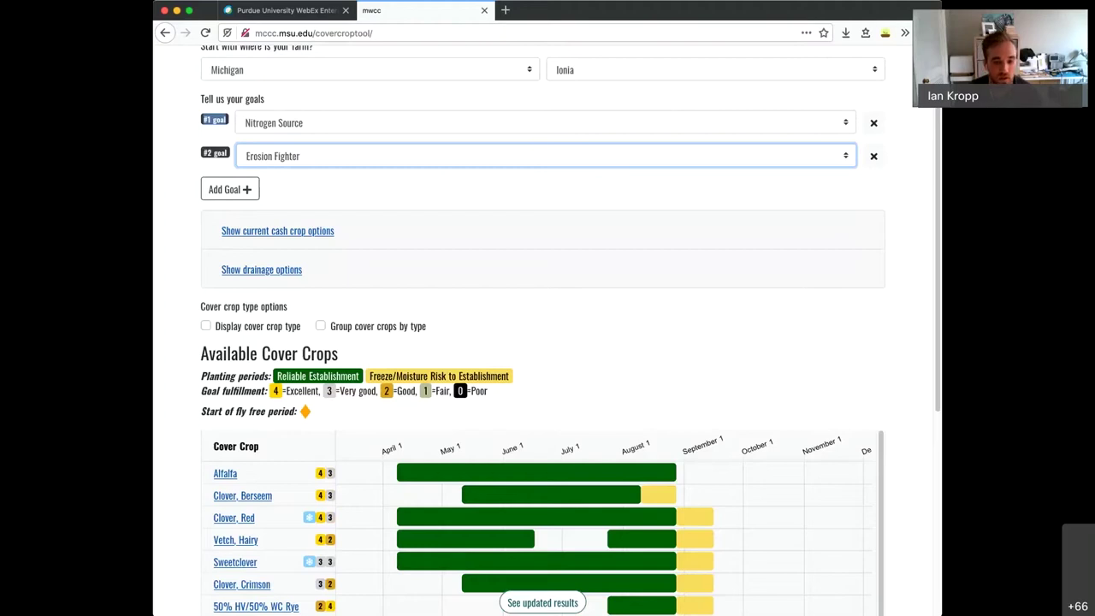
scroll(325, 240, down, 5)
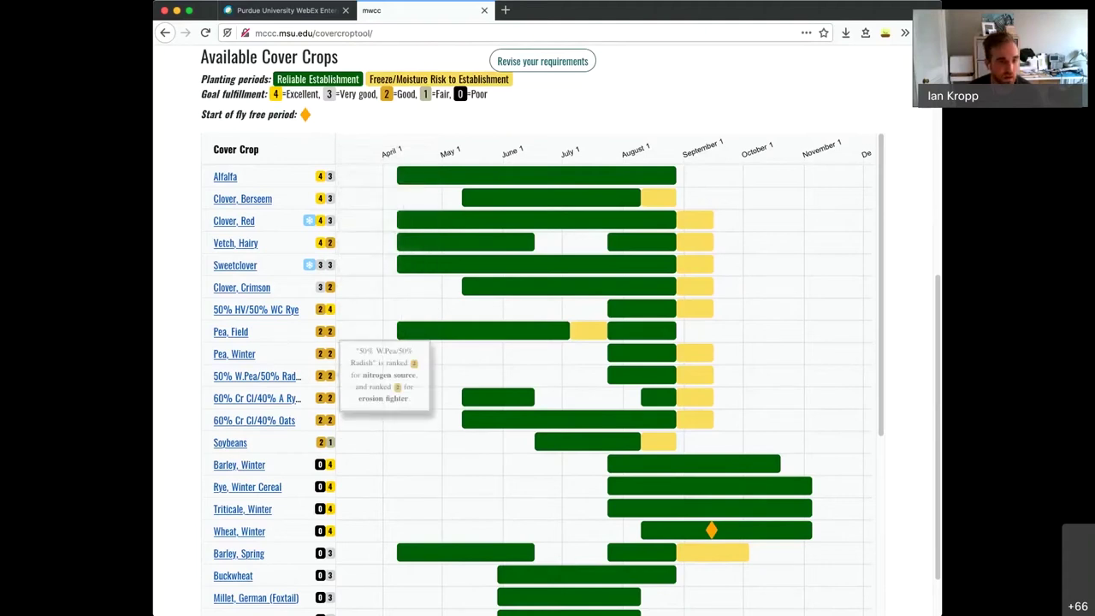
mouse_move(325, 176)
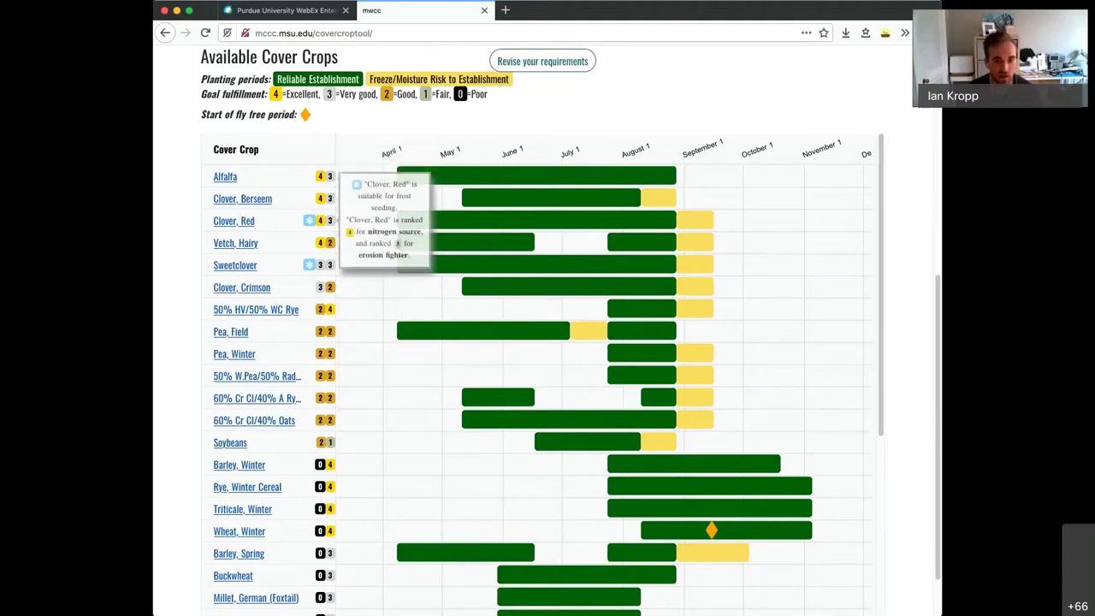
mouse_move(325, 243)
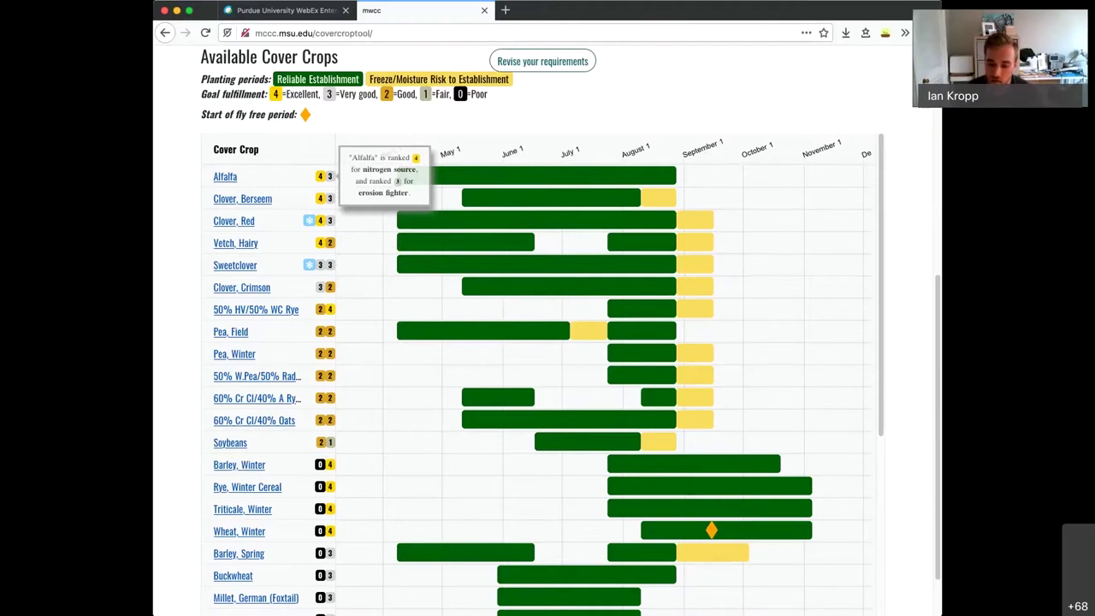
mouse_move(325, 220)
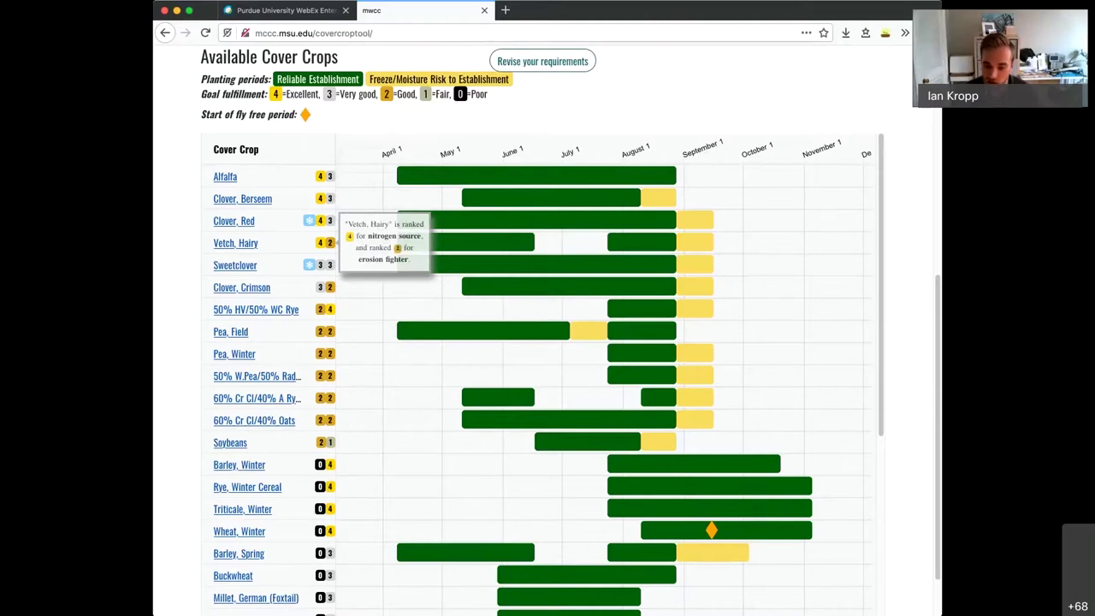
- Group the cover crops by type, display their types, and review the two-goal rankings from grasses through mixes
scroll(548, 330, up, 5)
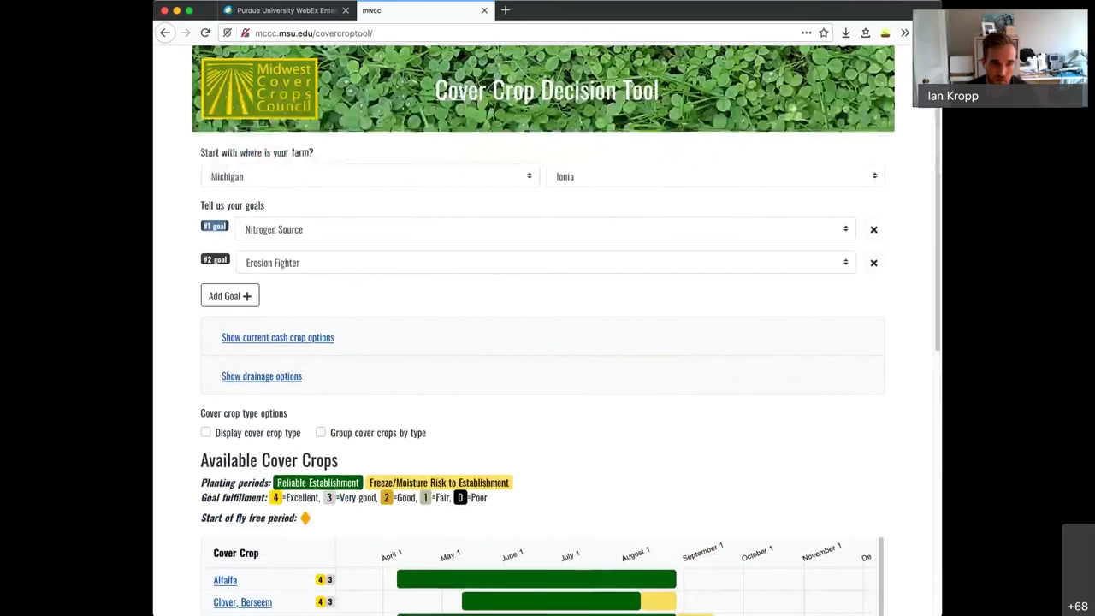
scroll(548, 330, down, 1)
scroll(548, 330, down, 2)
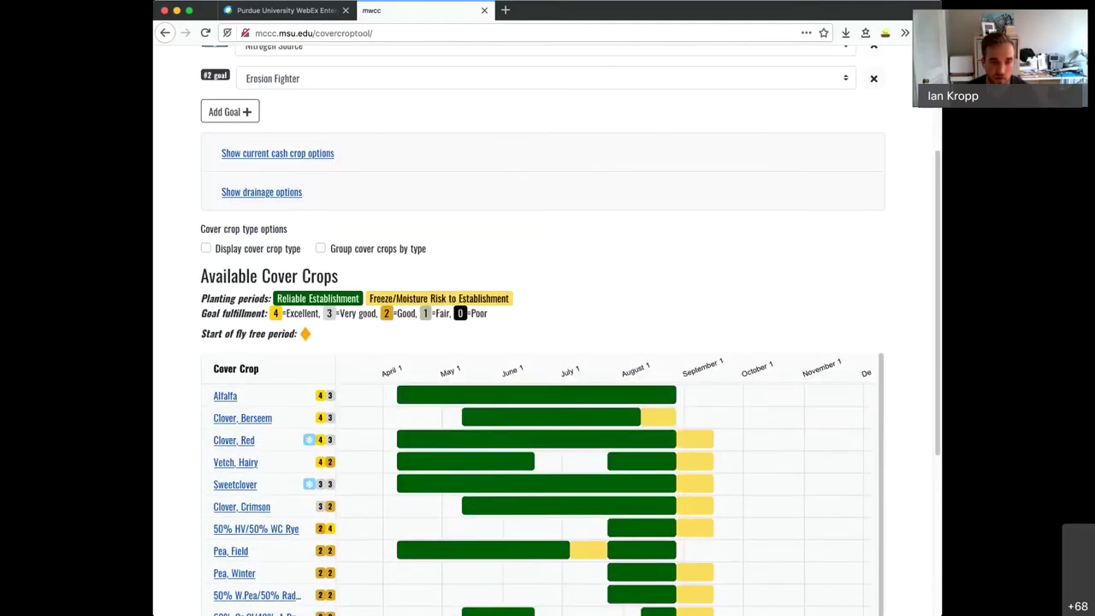
click(320, 248)
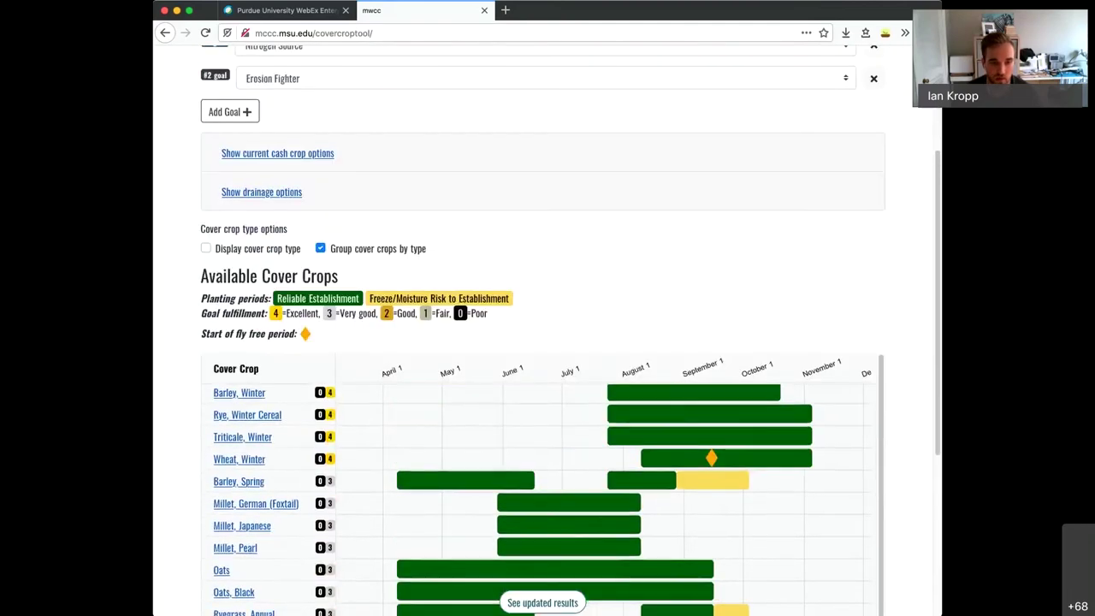
click(205, 248)
scroll(547, 496, down, 3)
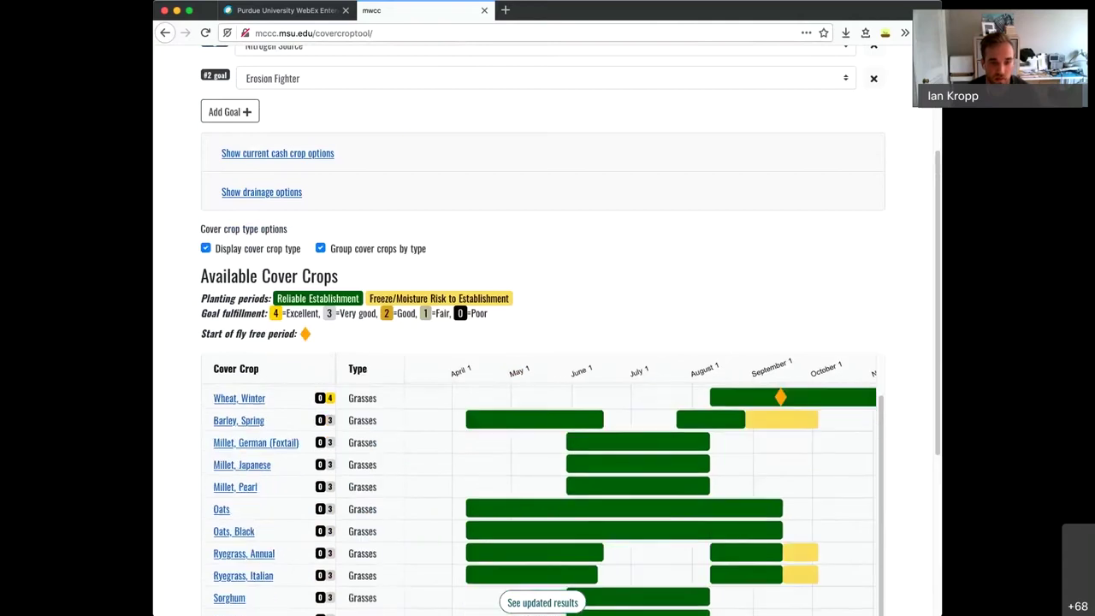
scroll(547, 497, up, 3)
scroll(548, 330, down, 3)
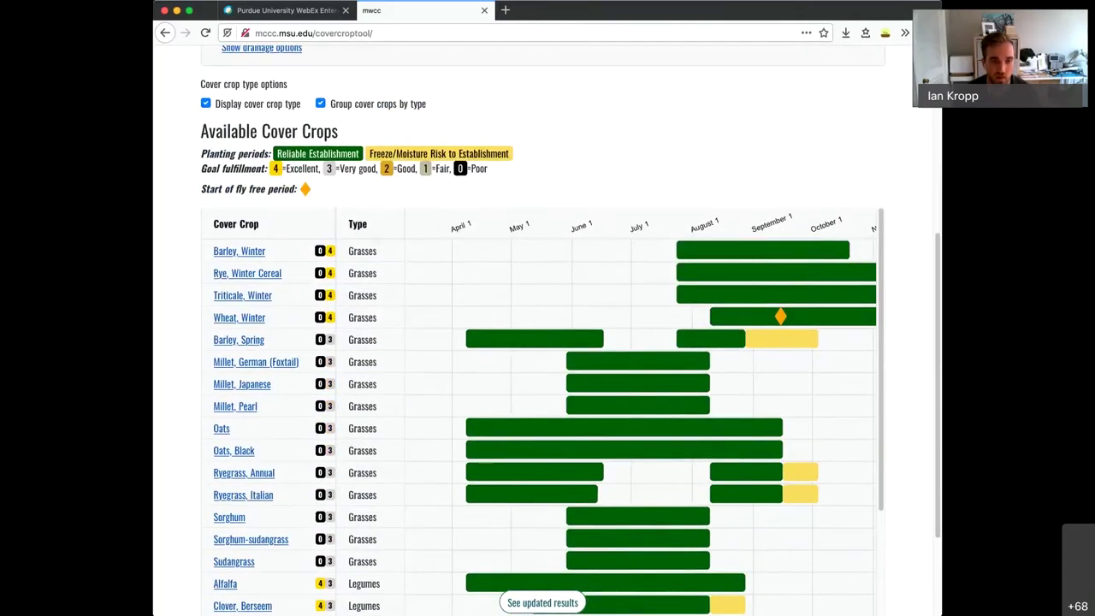
scroll(547, 428, down, 4)
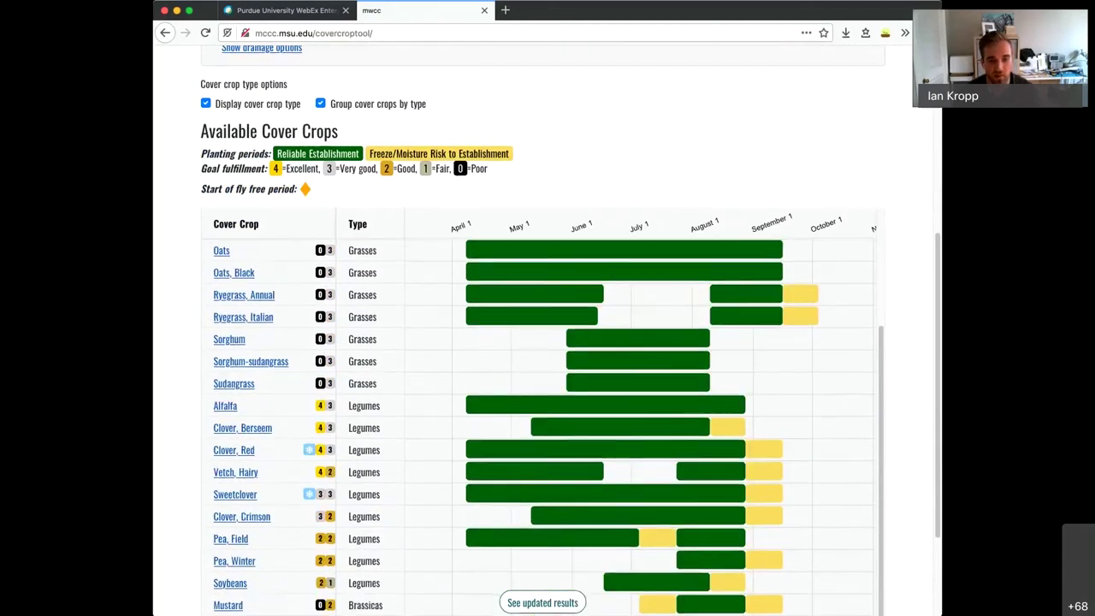
scroll(547, 427, down, 3)
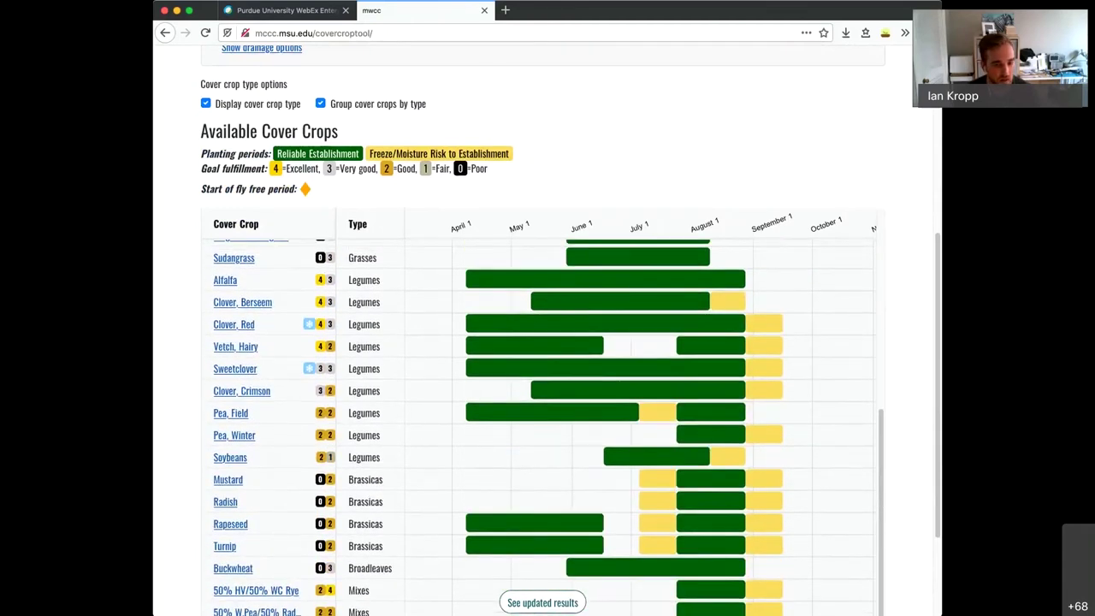
scroll(531, 523, down, 2)
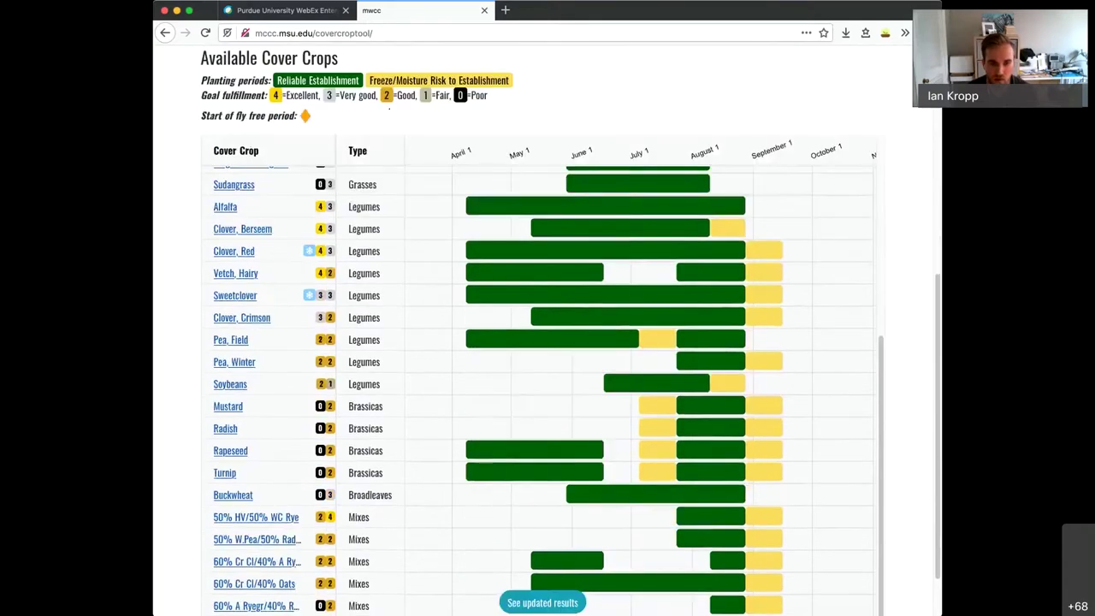
- Turn off the cover crop type display and the grouping by type
scroll(548, 342, up, 5)
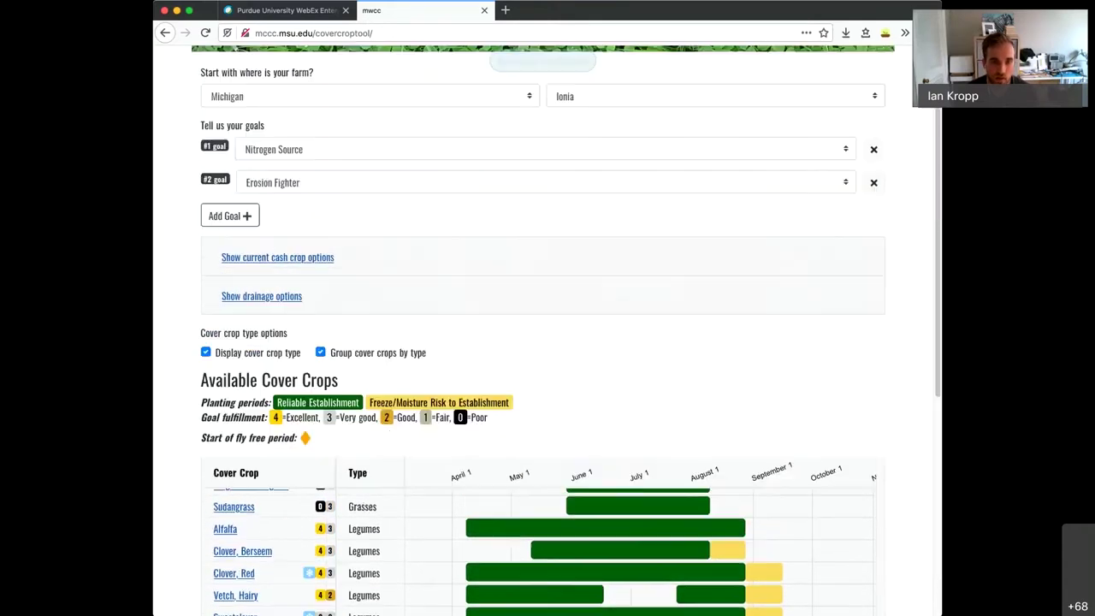
click(205, 432)
click(320, 432)
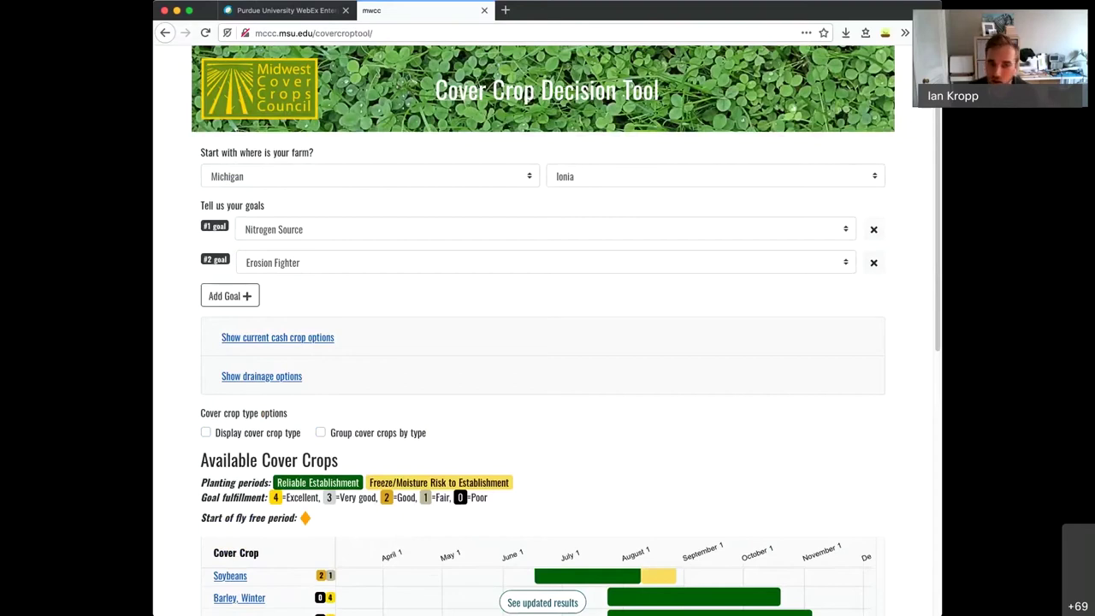
- Show the current cash crop options and enter Corn - Grain with a planting date of 15 May 2020
click(277, 337)
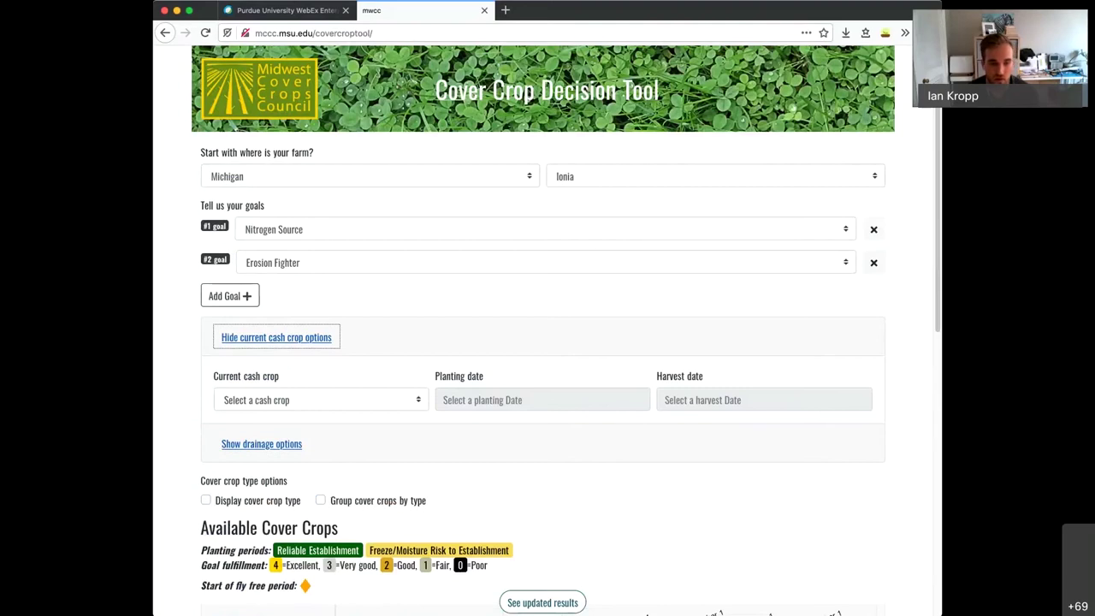
key(Tab)
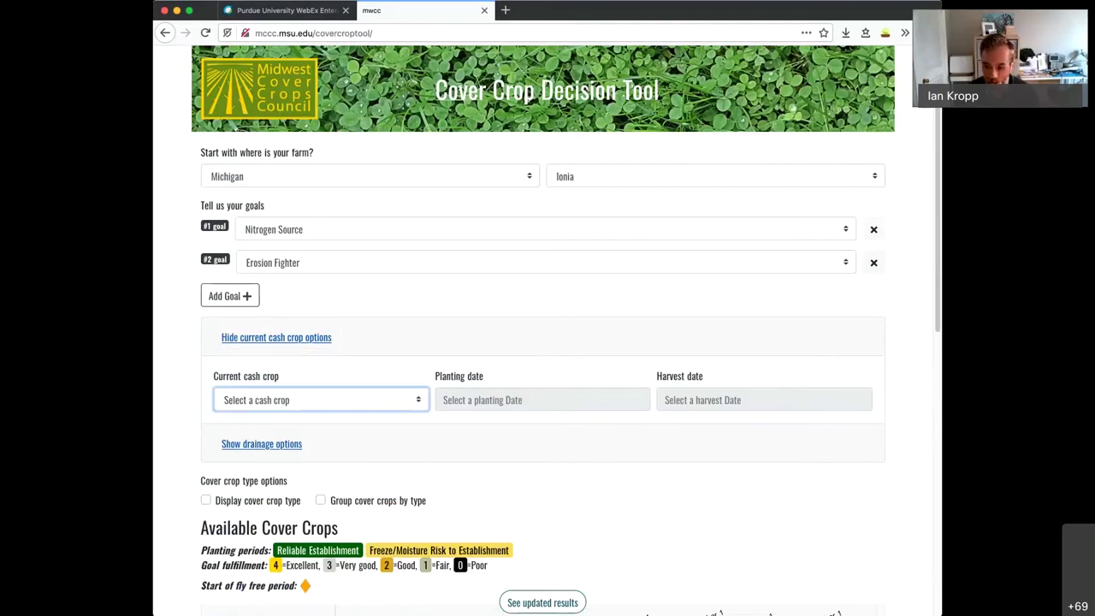
key(c)
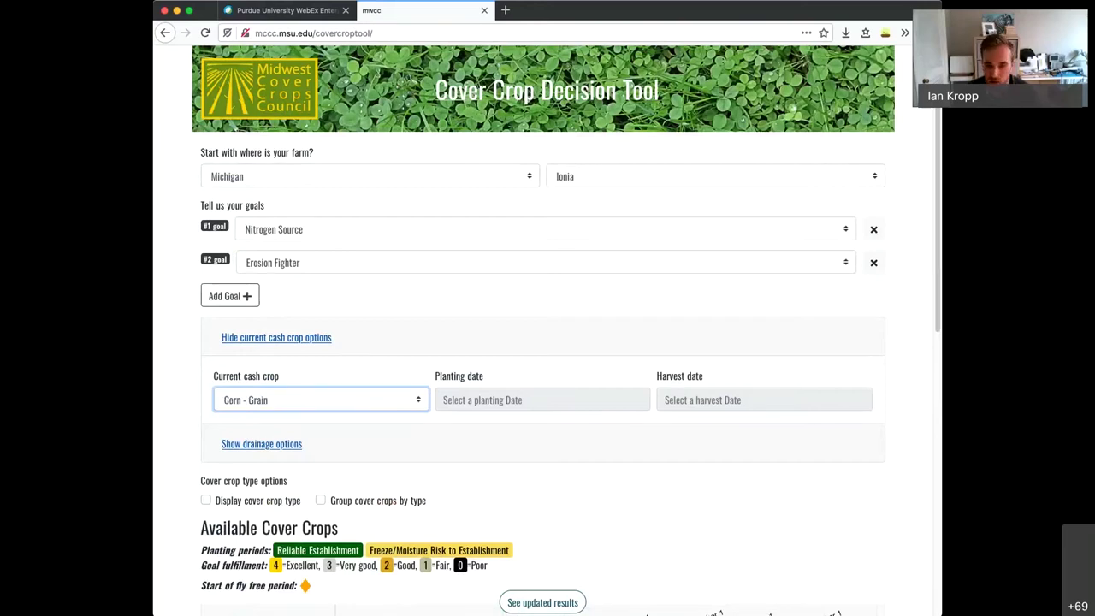
key(Tab)
click(606, 424)
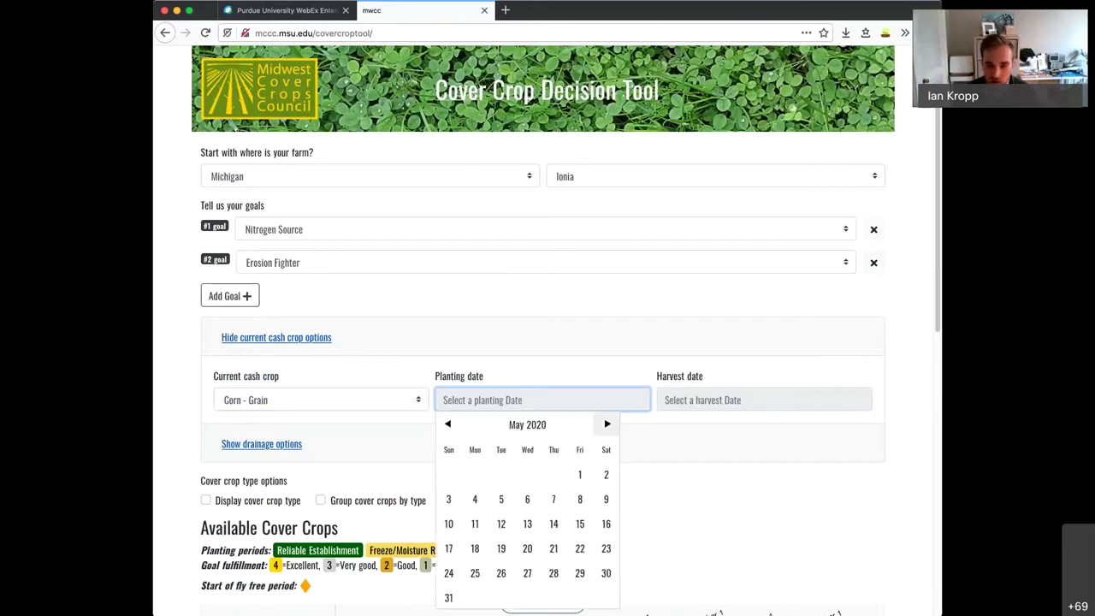
key(Return)
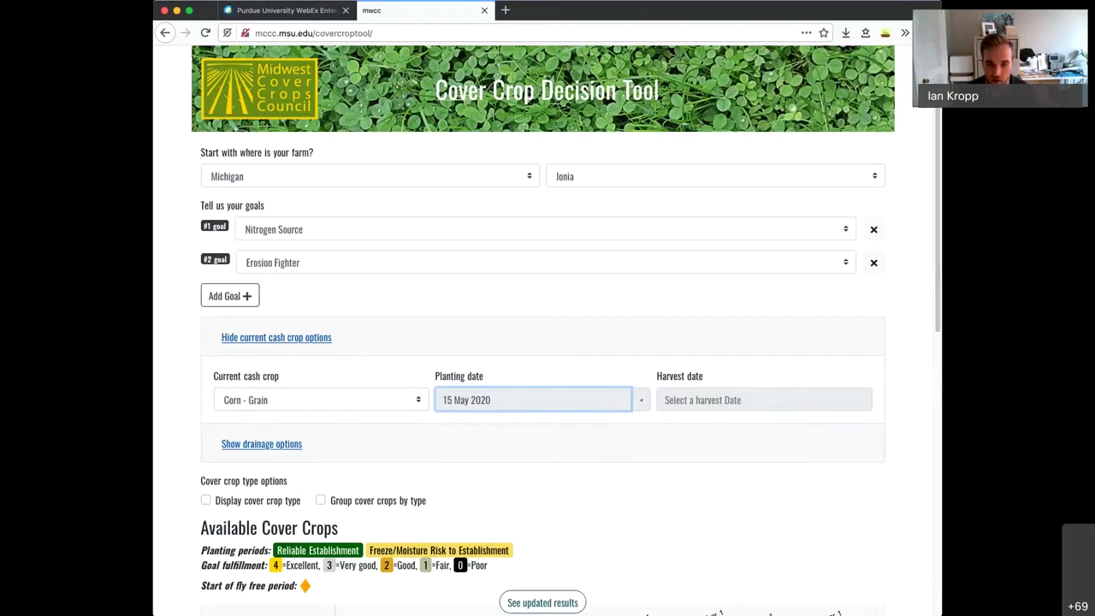
- Set the corn's harvest date to 01 Aug 2020 and show the updated results
key(Tab)
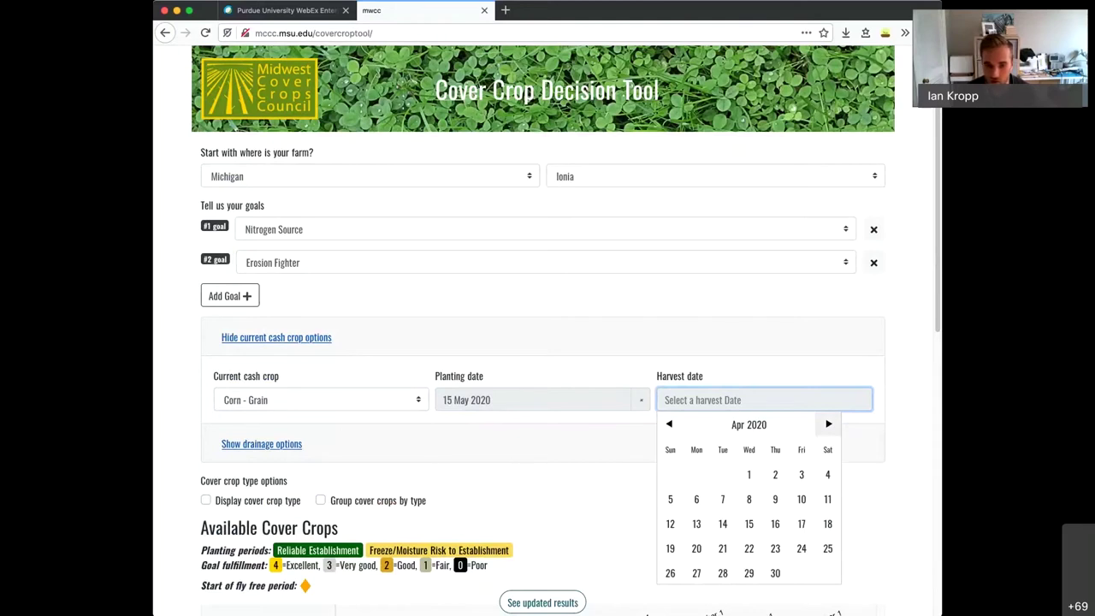
click(828, 423)
click(828, 424)
click(828, 424)
click(828, 423)
click(827, 474)
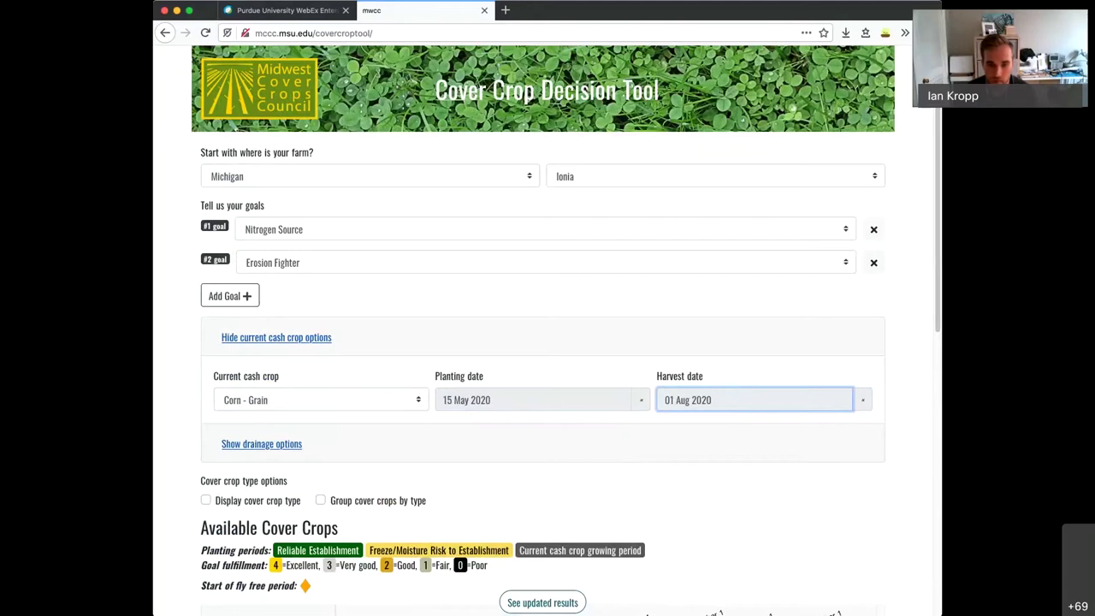
click(543, 602)
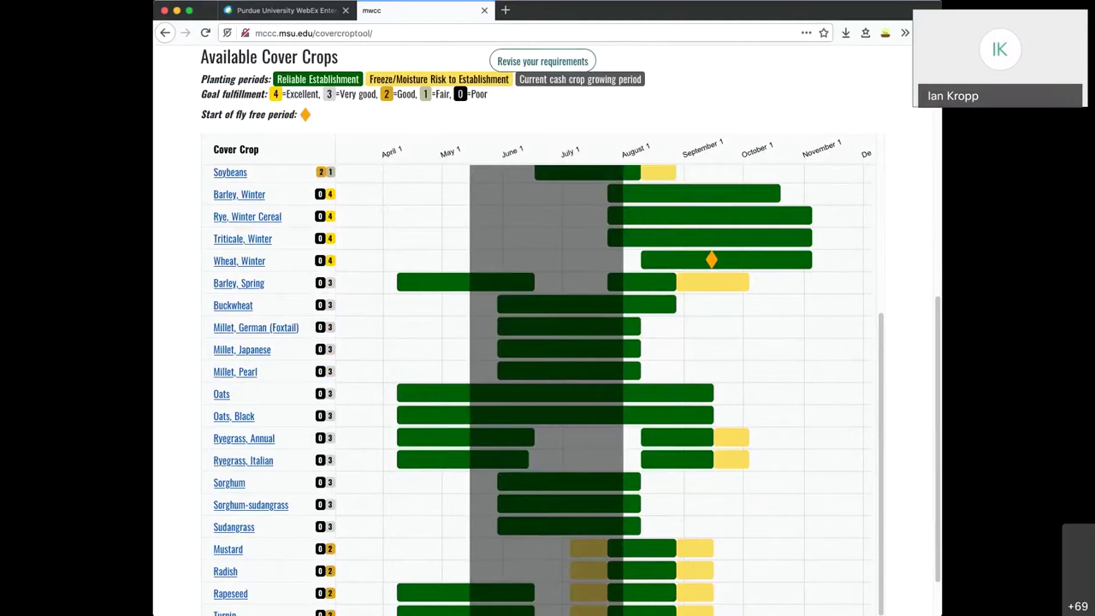
- Examine which cover crop planting periods fall outside the shaded cash crop growing period and check their date ranges
scroll(539, 385, up, 5)
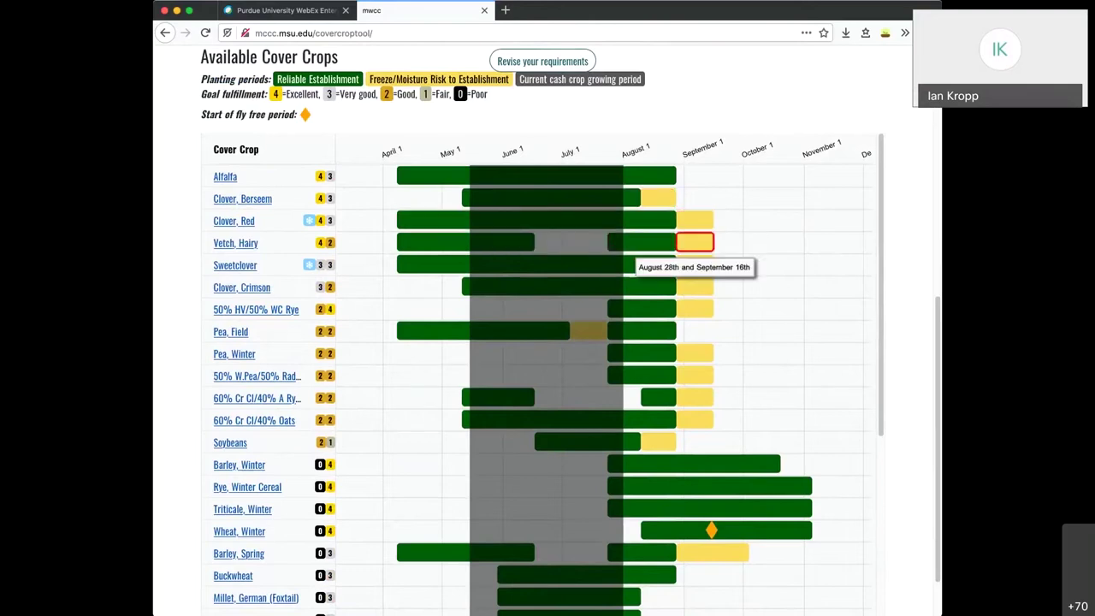
mouse_move(695, 265)
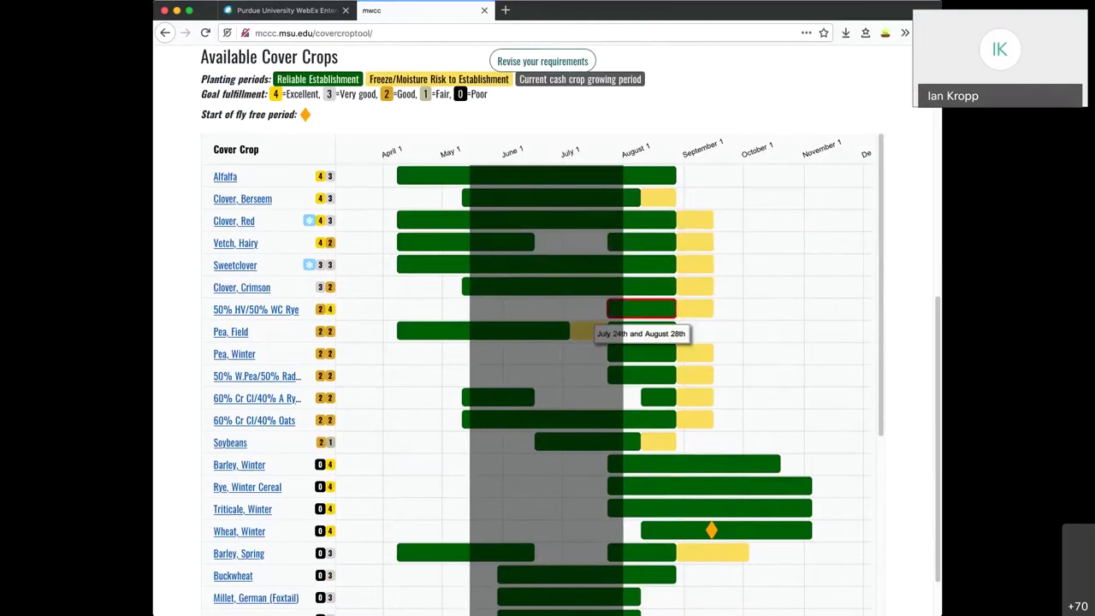
mouse_move(695, 309)
scroll(695, 309, down, 3)
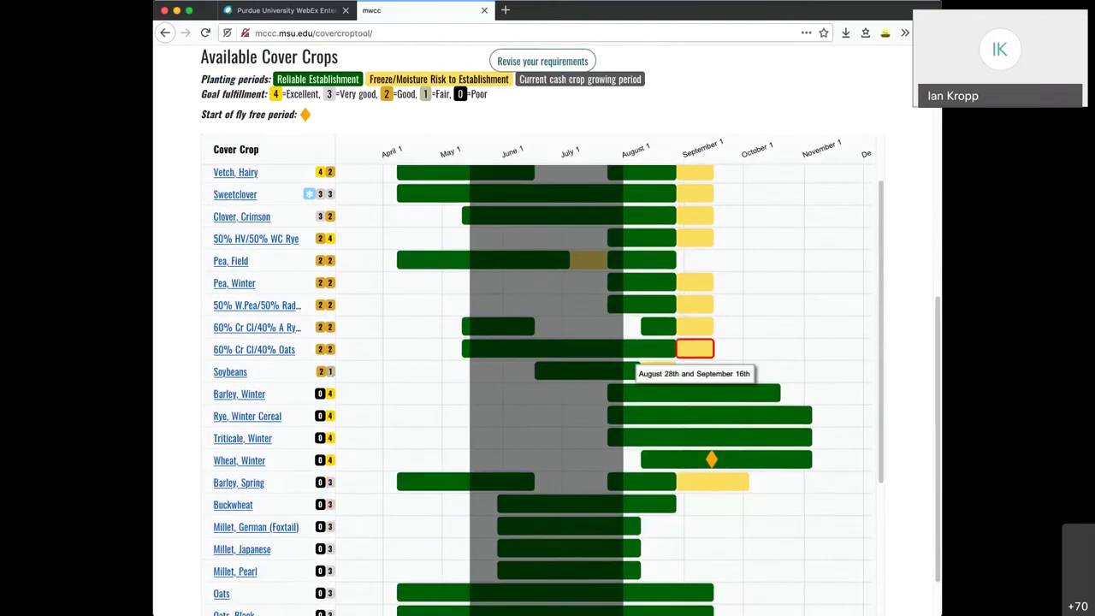
mouse_move(726, 461)
scroll(701, 460, down, 6)
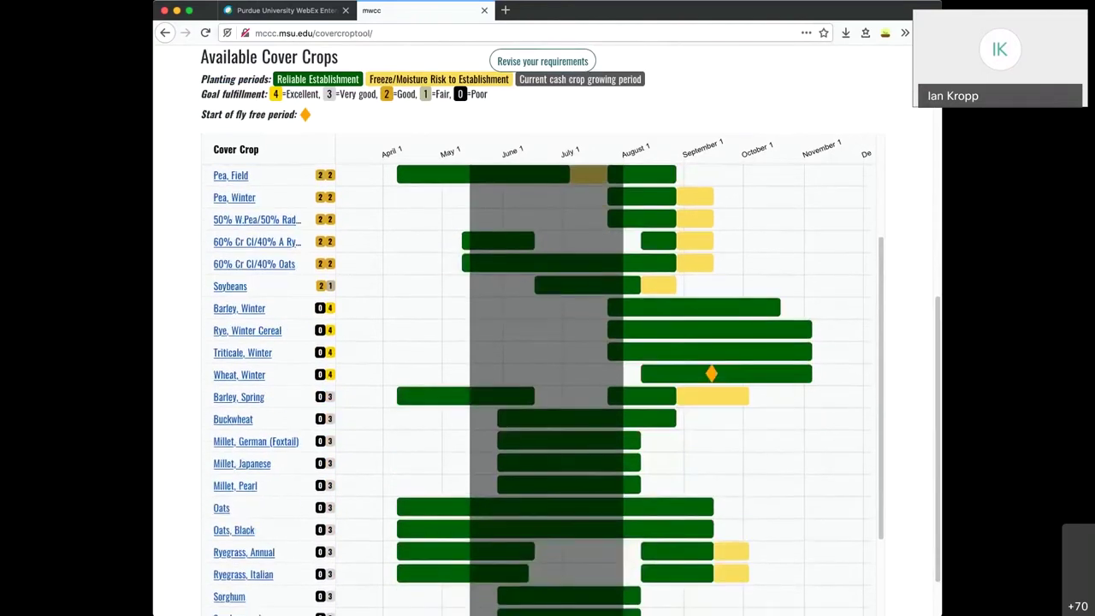
mouse_move(676, 472)
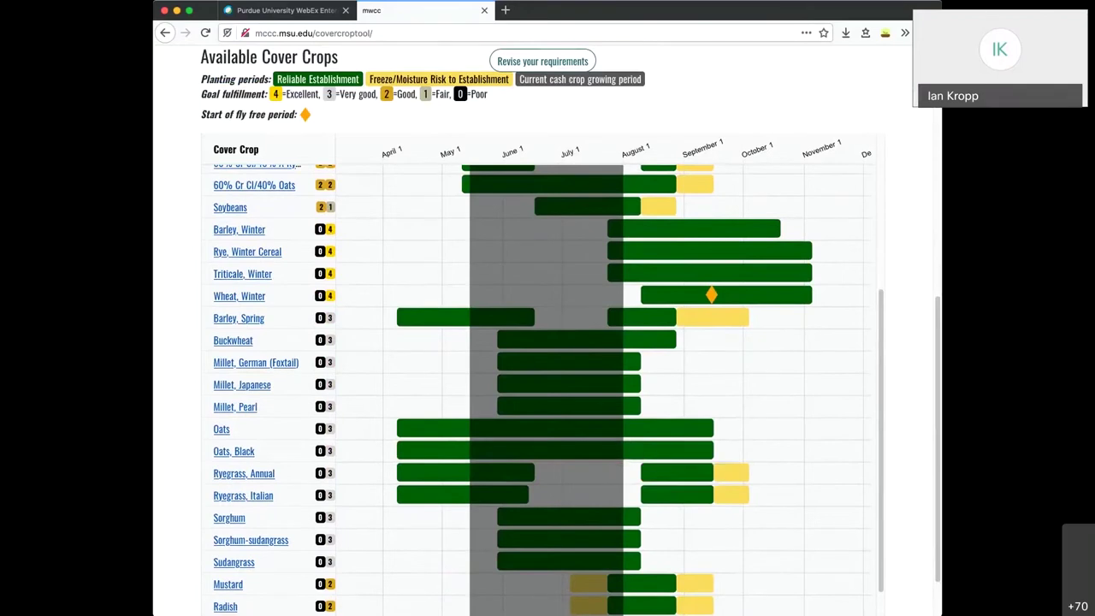
- Hide the current cash crop options
scroll(548, 342, up, 10)
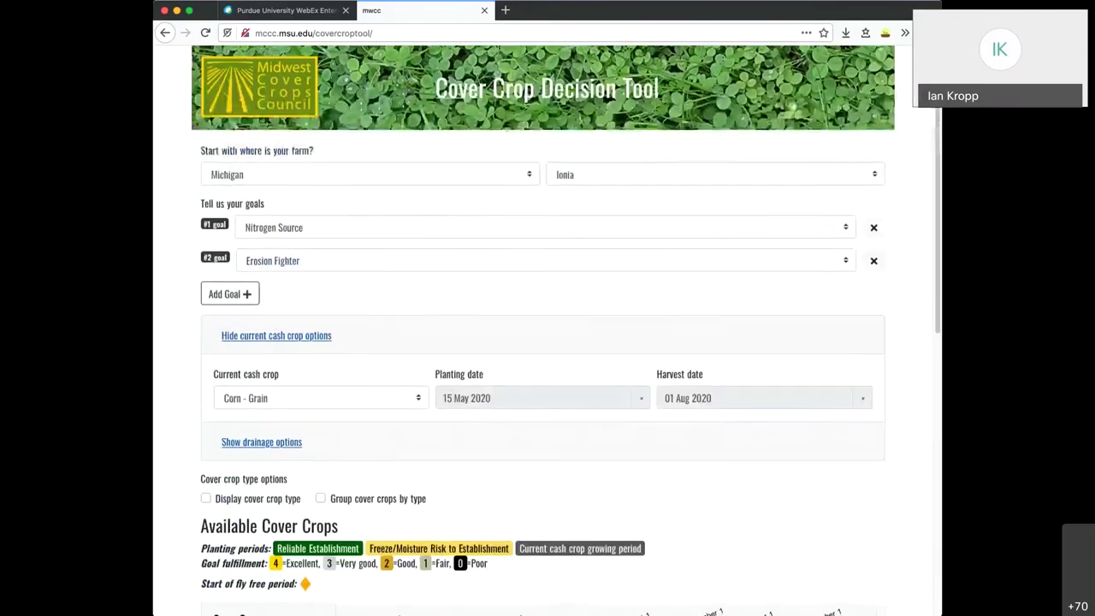
click(276, 261)
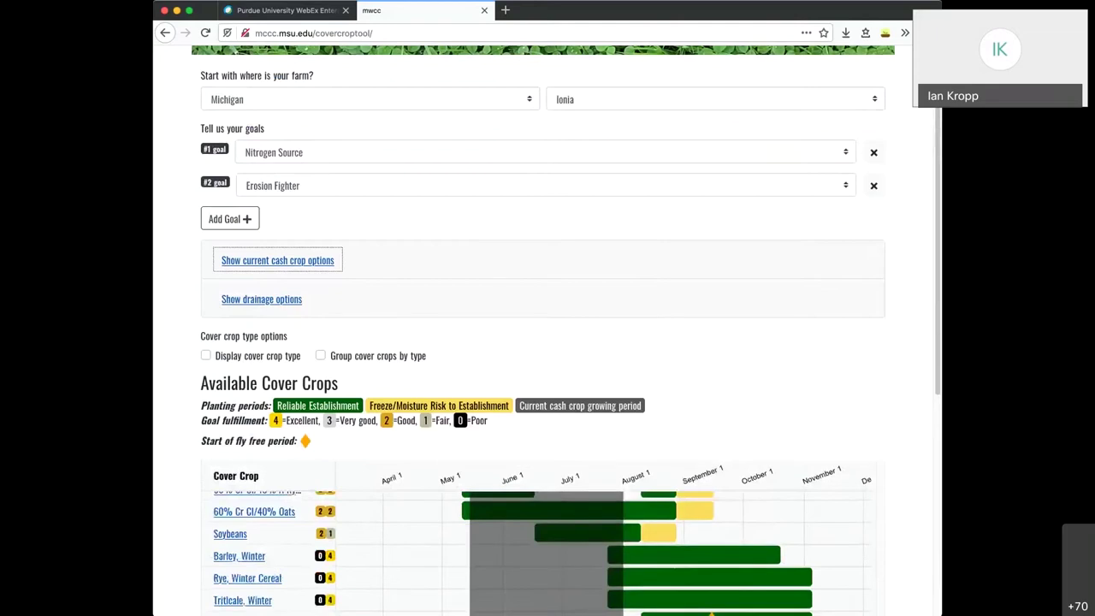
- Show the drainage options, set the drainage option to Poorly Drained and display the updated results
click(261, 299)
scroll(547, 343, down, 2)
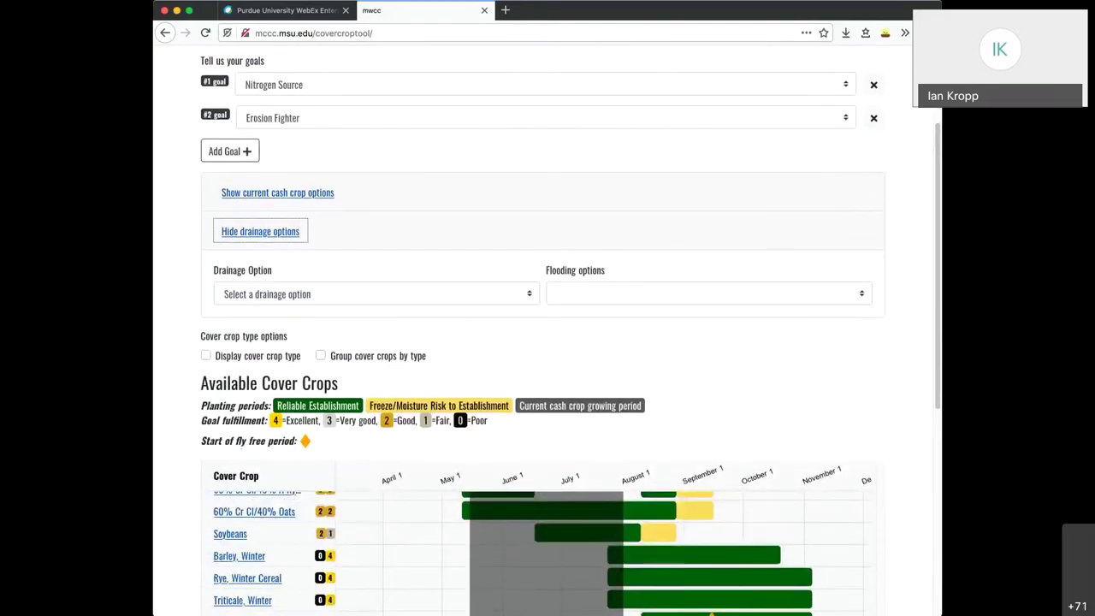
key(Tab)
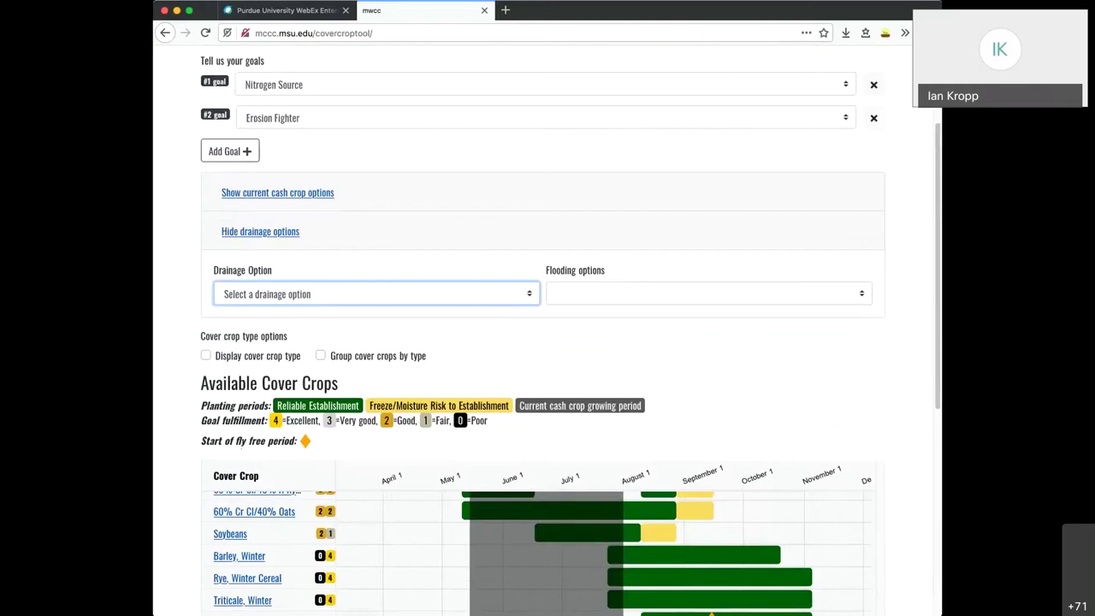
key(Down)
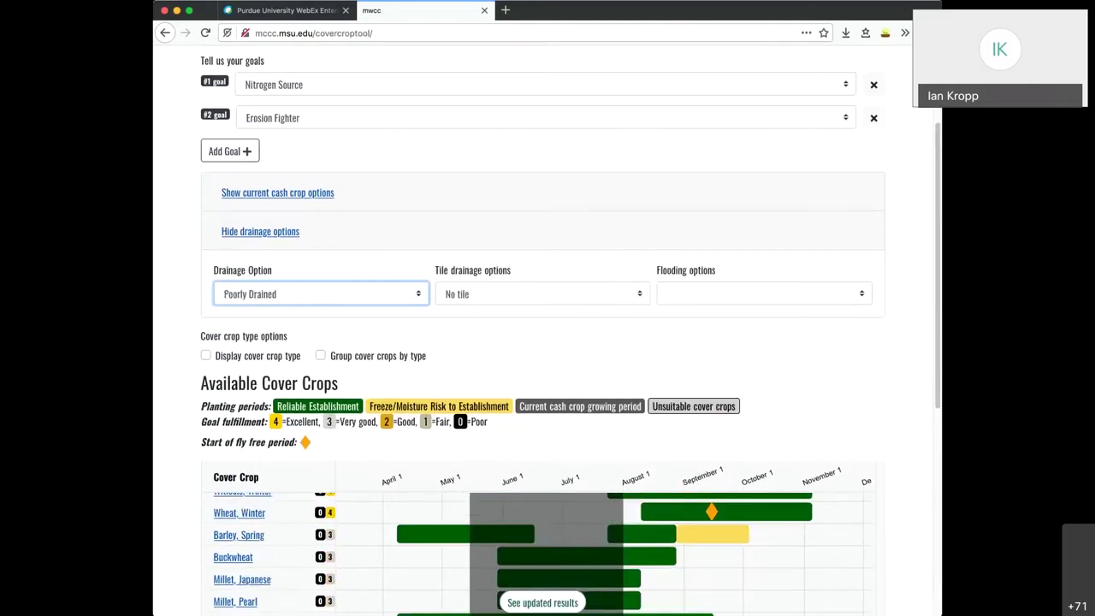
scroll(547, 342, up, 2)
click(542, 603)
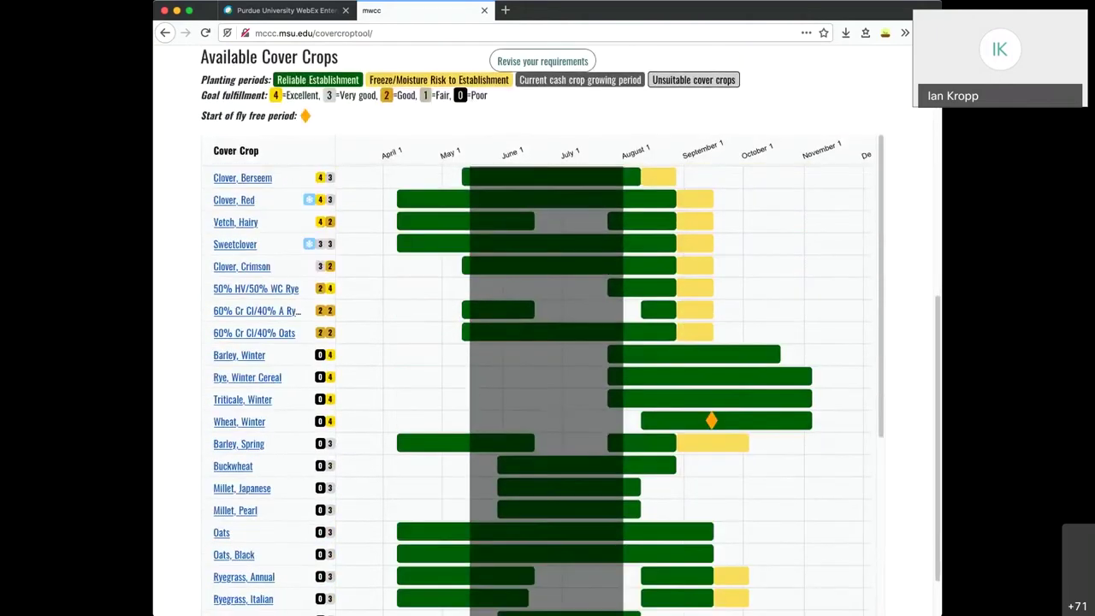
- Examine the cover crop list to see which crops are flagged as unsuitable for the poorly drained soil
scroll(548, 390, down, 4)
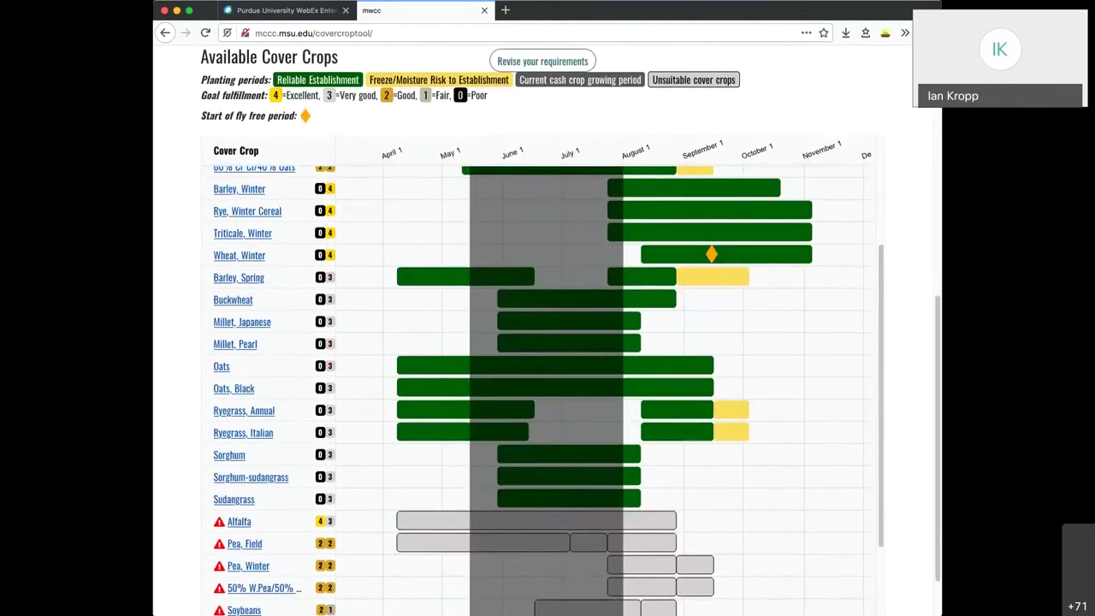
scroll(548, 390, up, 3)
scroll(548, 390, down, 5)
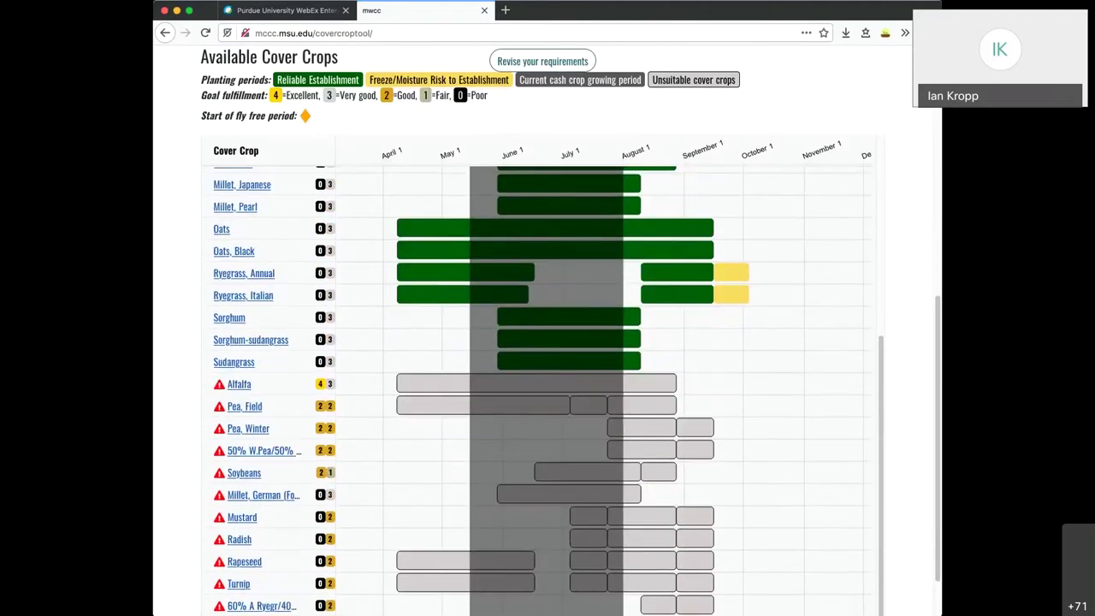
mouse_move(326, 385)
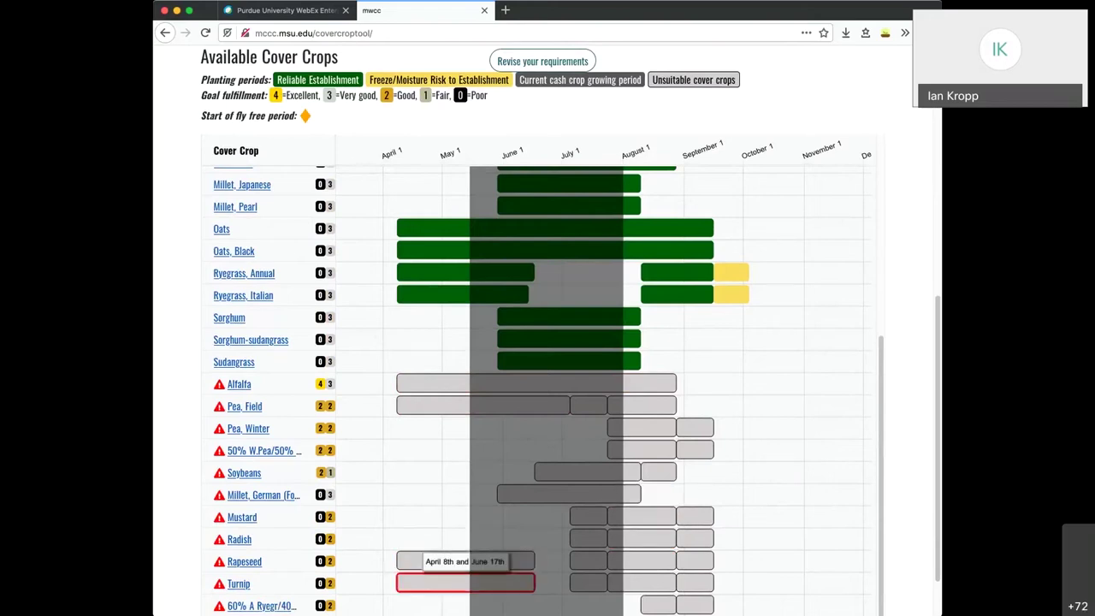
scroll(466, 561, down, 2)
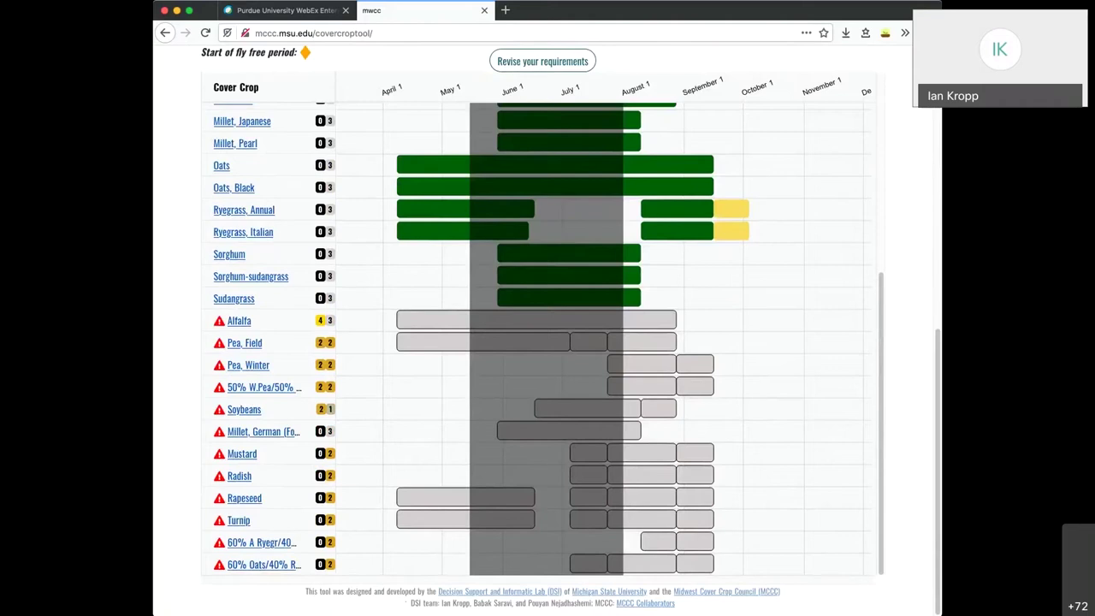
scroll(547, 432, up, 6)
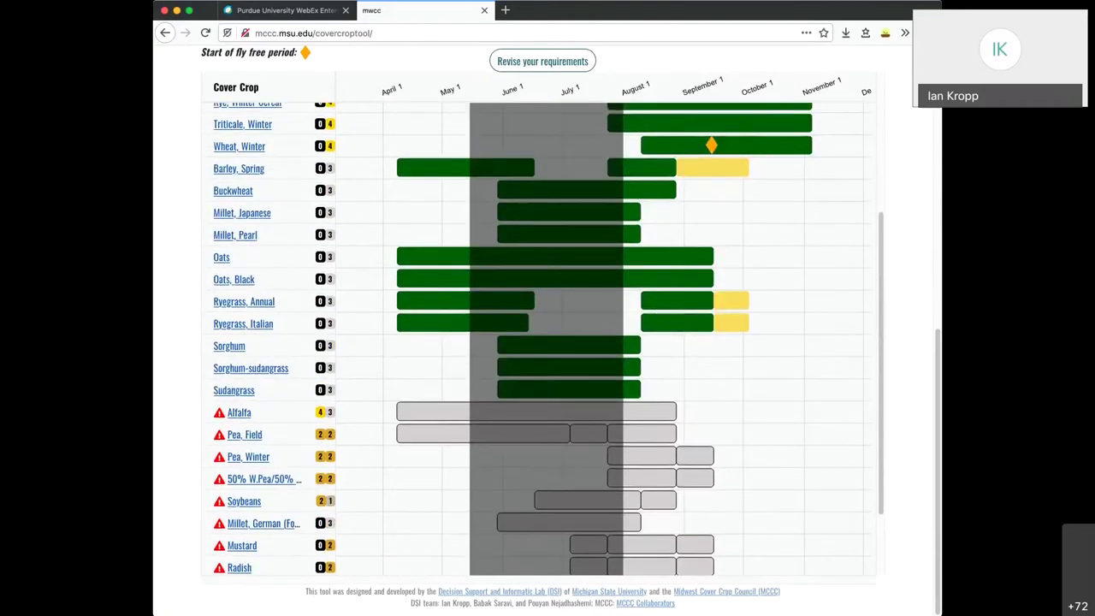
scroll(548, 432, up, 2)
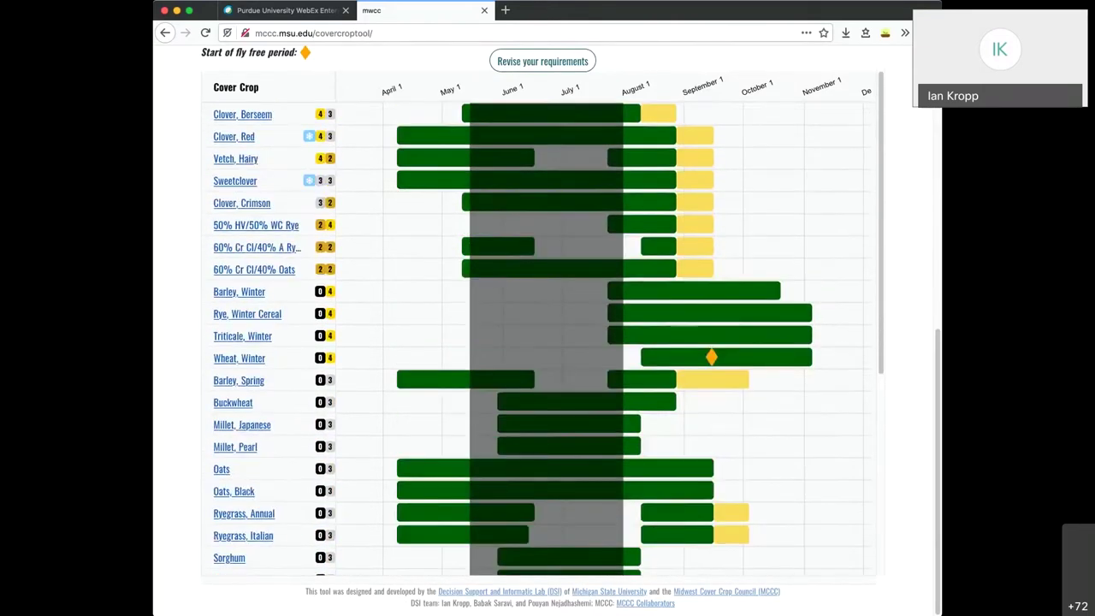
- Set the tile drainage option to Tile and check the whole cover crop list for changes in suitability
scroll(548, 342, up, 13)
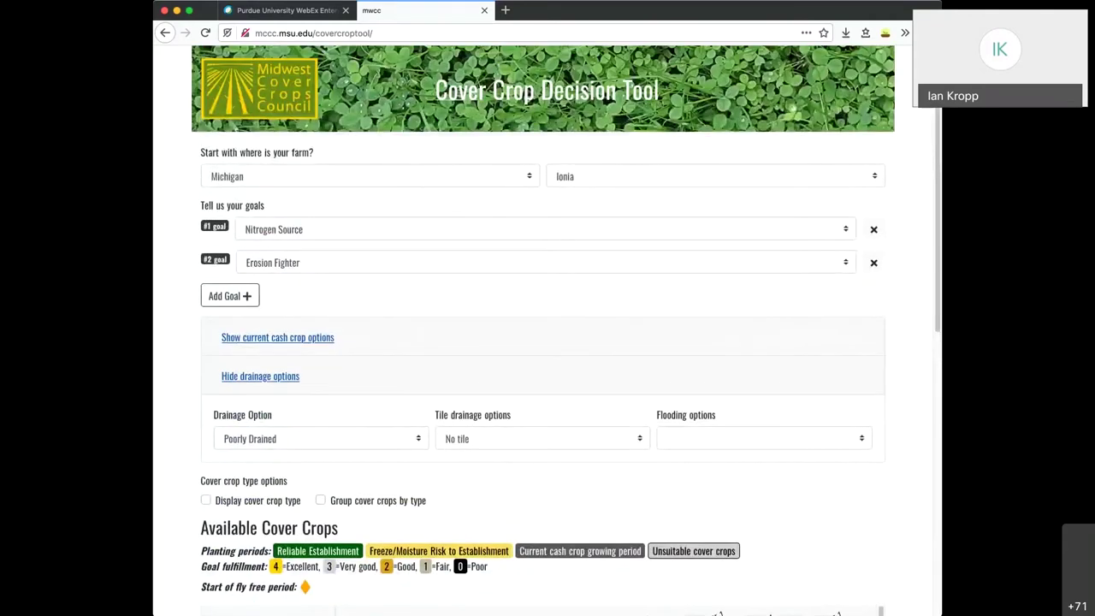
click(543, 438)
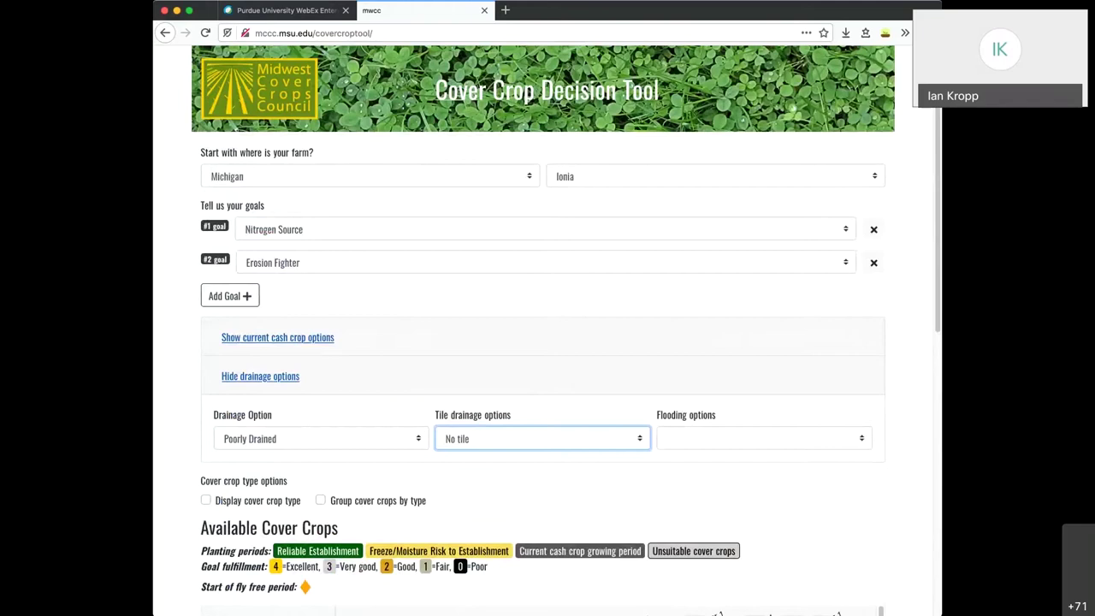
key(Down)
scroll(547, 330, down, 10)
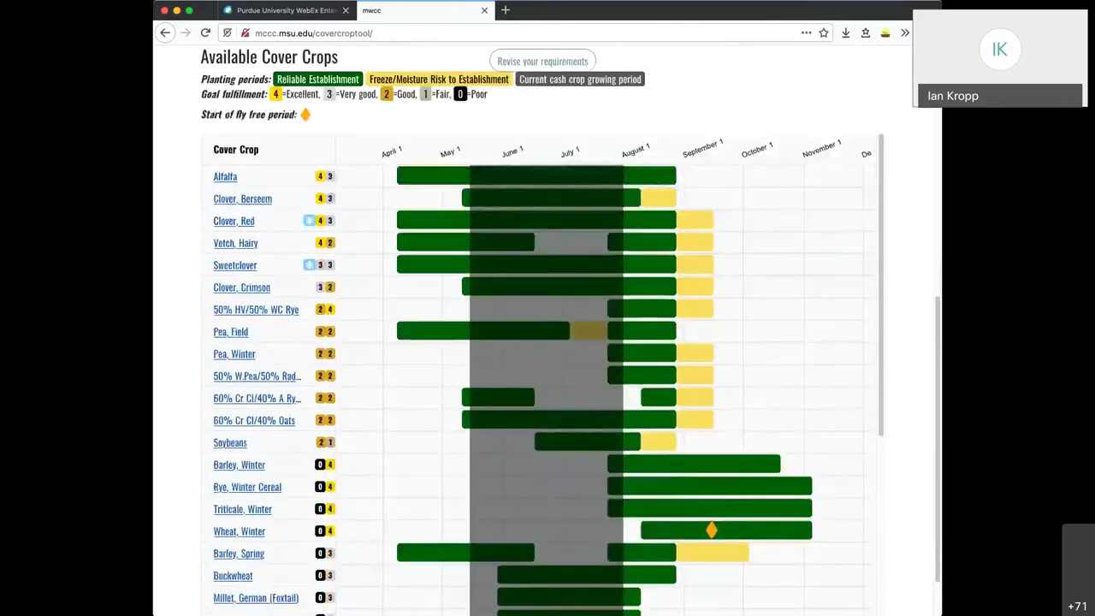
scroll(547, 385, down, 3)
scroll(547, 385, down, 5)
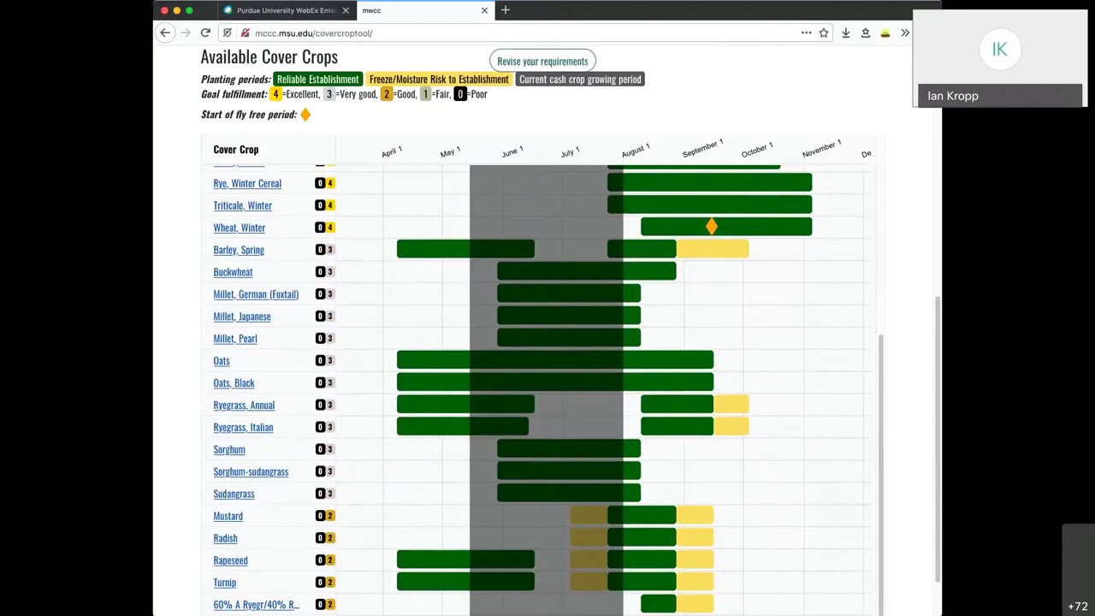
scroll(548, 385, up, 8)
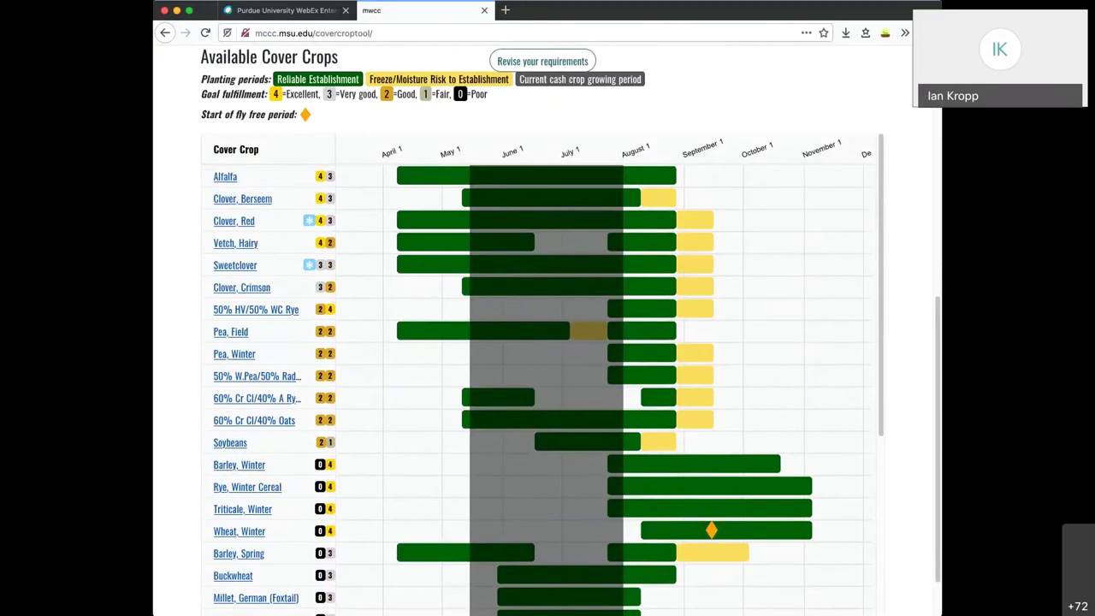
scroll(548, 385, down, 8)
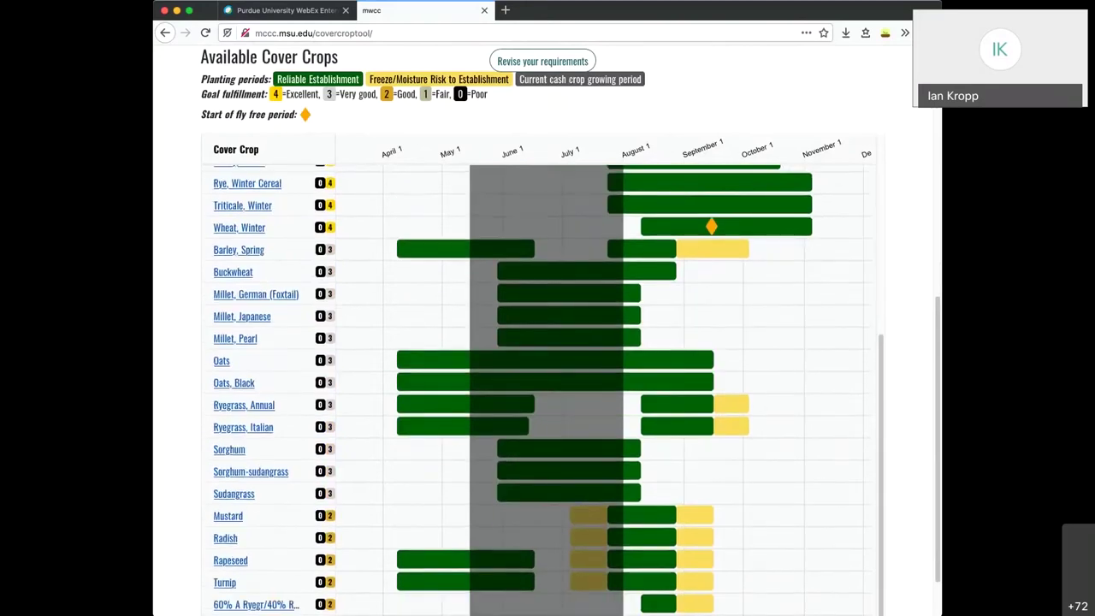
scroll(548, 385, up, 4)
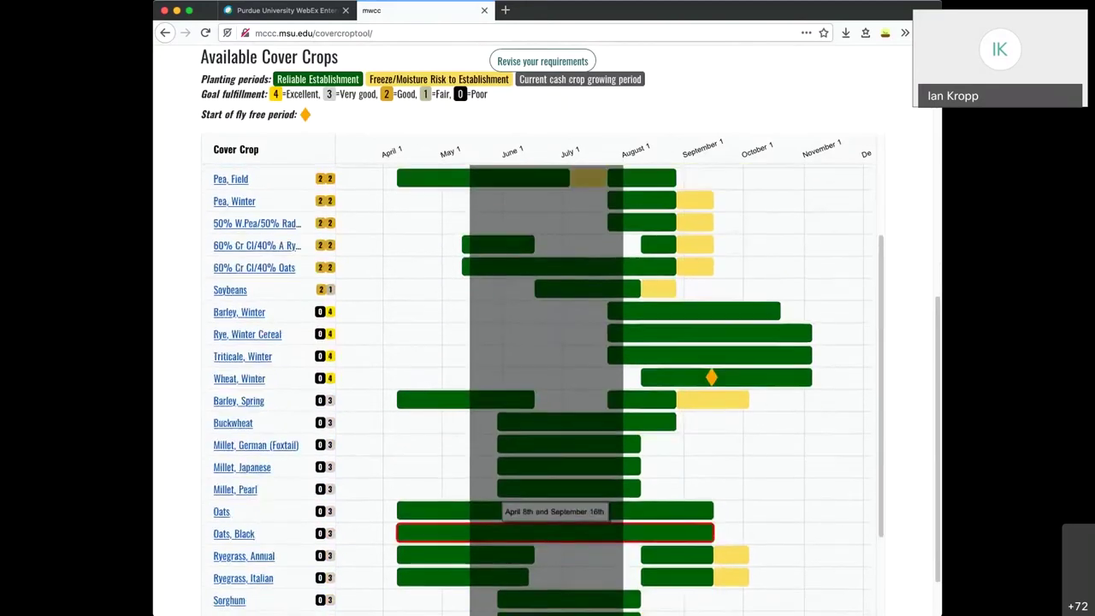
- Switch the tile drainage option back to No tile and check the cover crop results
scroll(548, 343, up, 10)
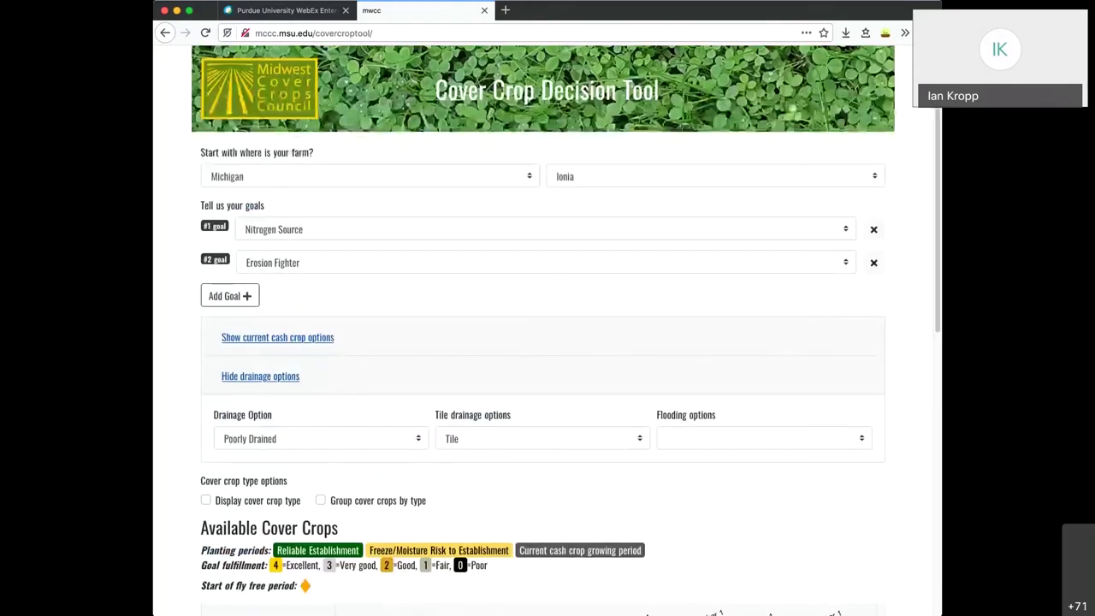
key(Up)
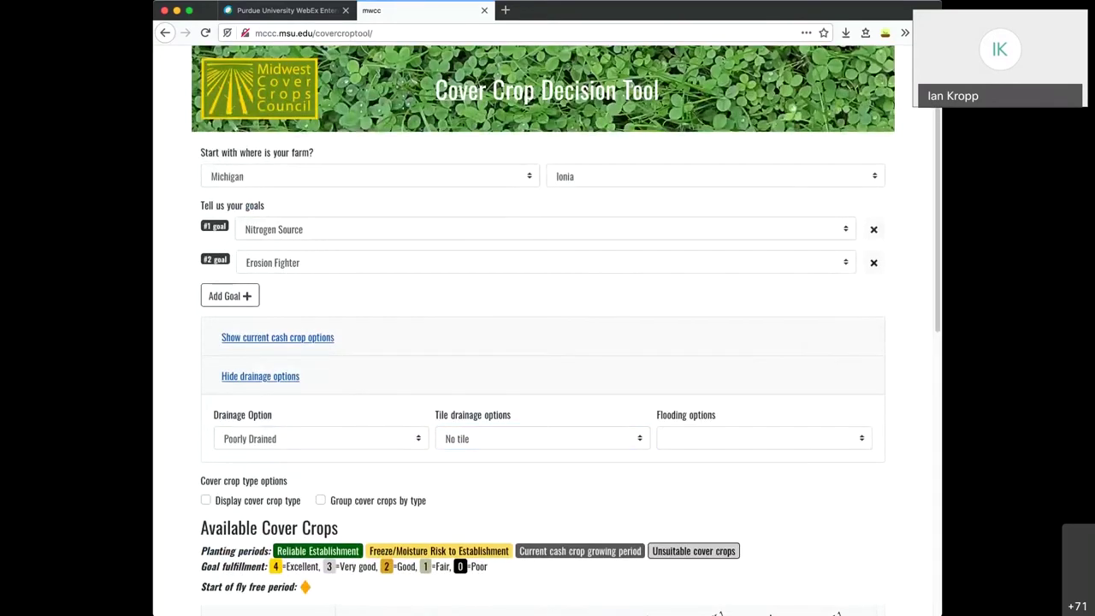
scroll(547, 342, down, 10)
scroll(547, 454, up, 6)
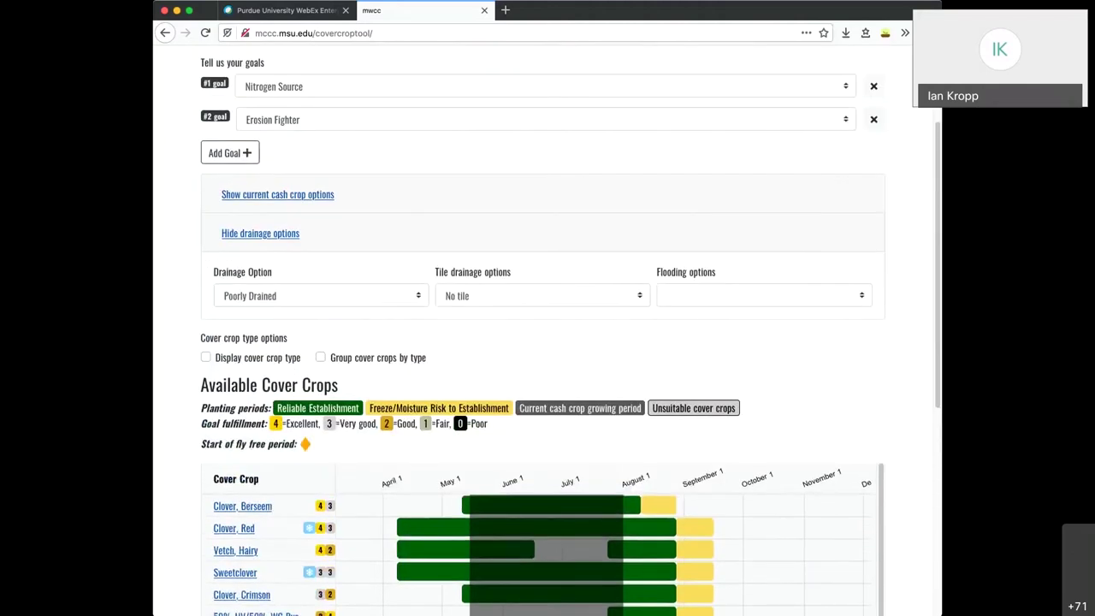
- Open the Clover, Berseem information sheet, expand its location and cover crop selection information, and highlight the Nitrogen Source attribute
scroll(325, 339, down, 3)
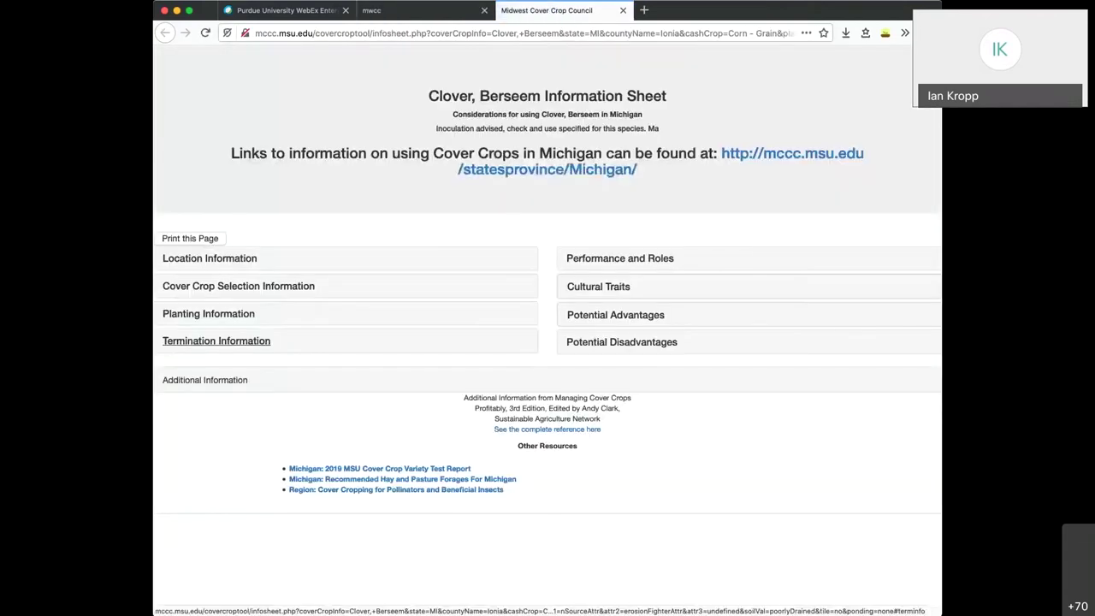
click(209, 258)
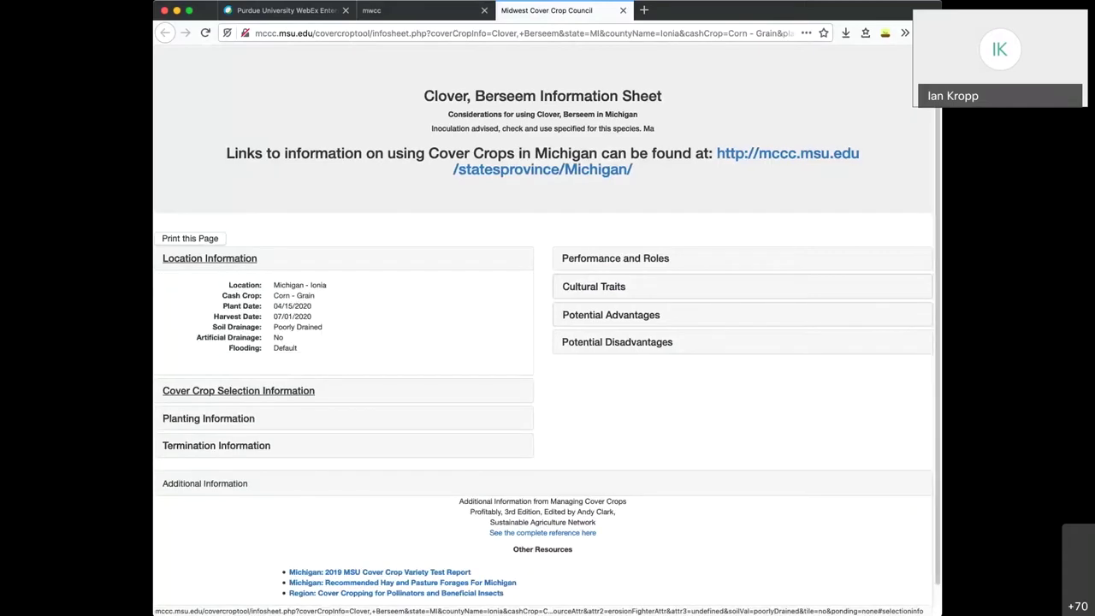
click(239, 390)
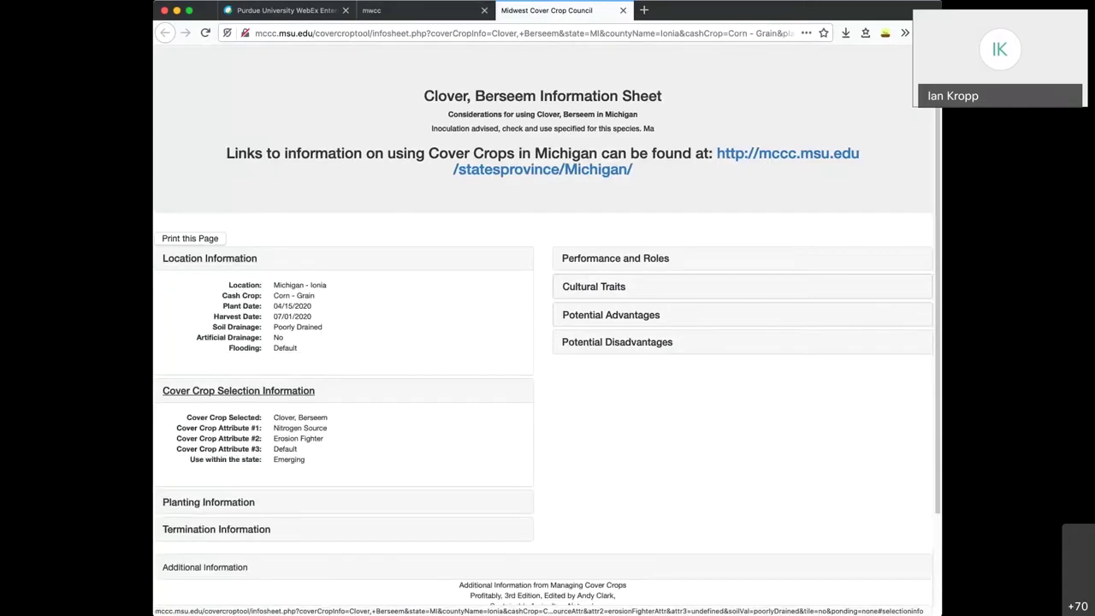
drag(274, 428, 328, 428)
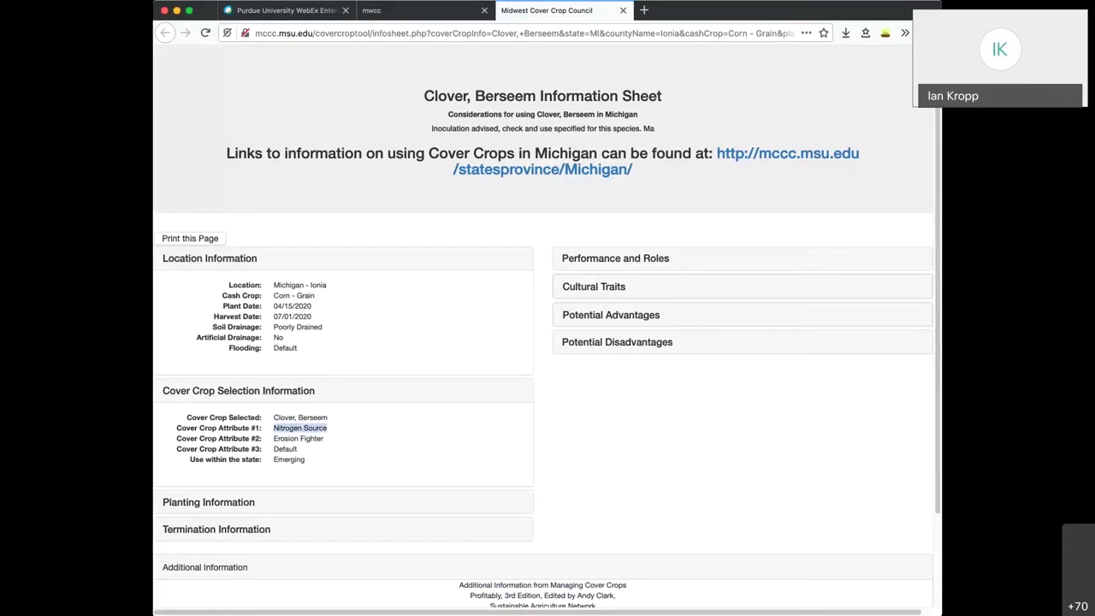
- Expand the clover's Potential Advantages, Potential Disadvantages, Cultural Traits, Performance and Roles, and Planting Information sections for reading
click(611, 315)
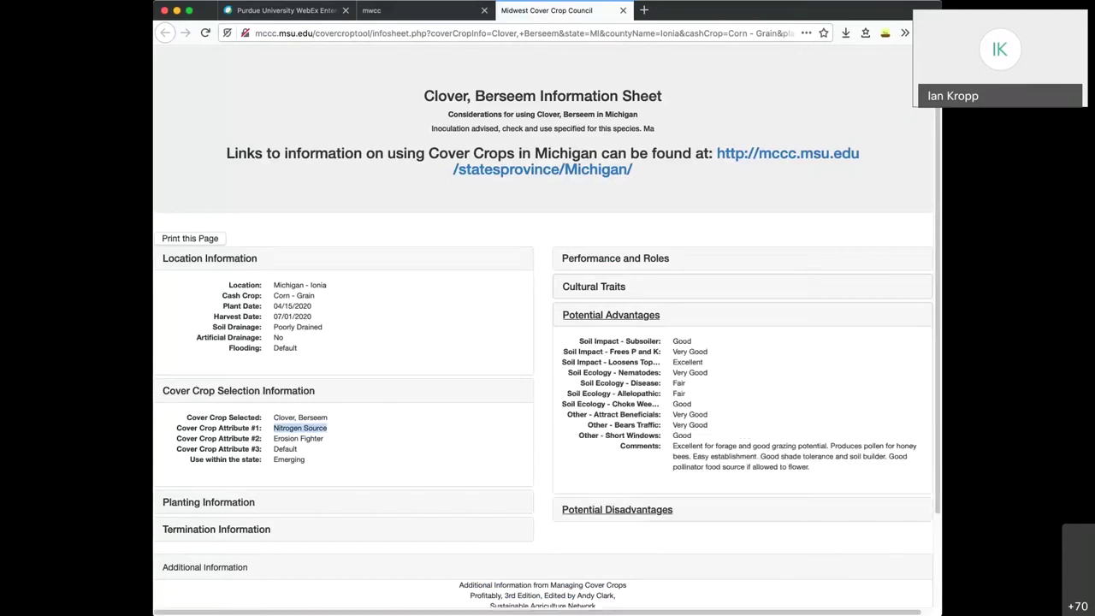
click(617, 510)
scroll(617, 509, down, 3)
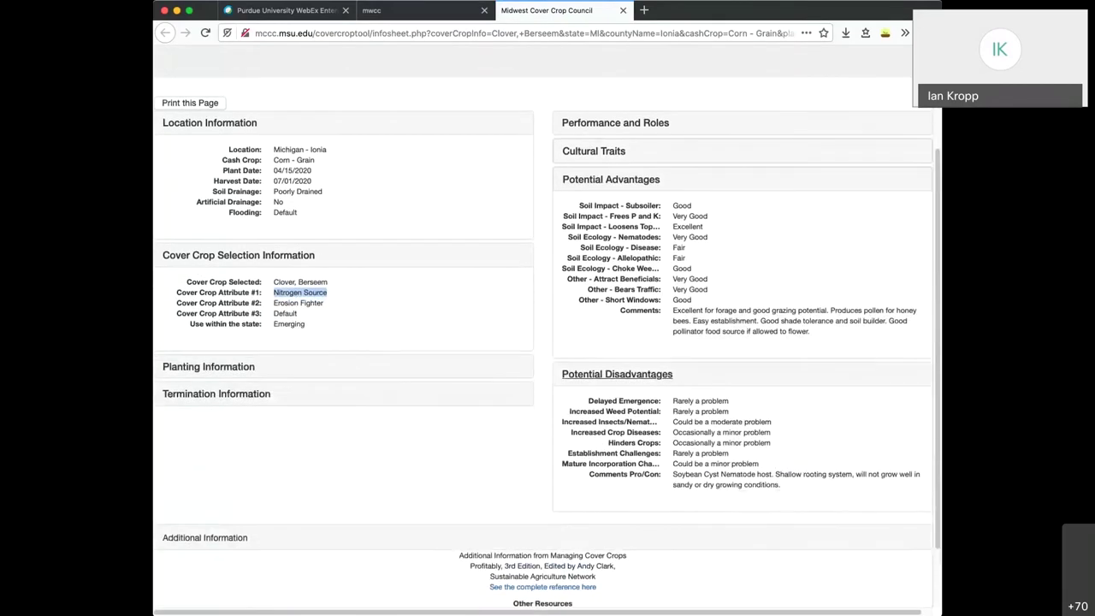
scroll(594, 172, up, 1)
click(594, 172)
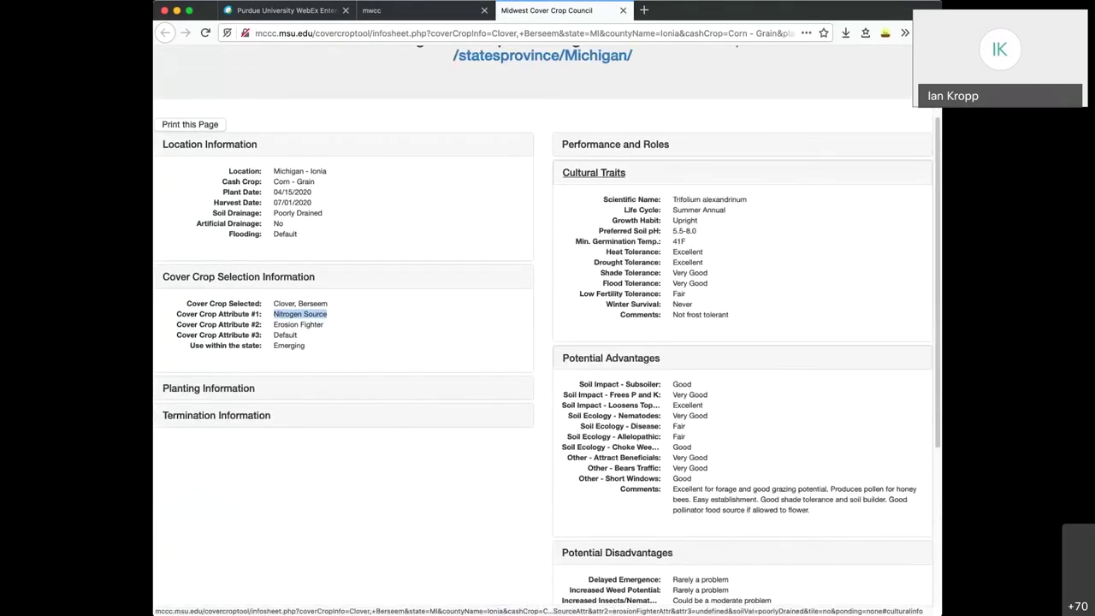
scroll(594, 172, up, 3)
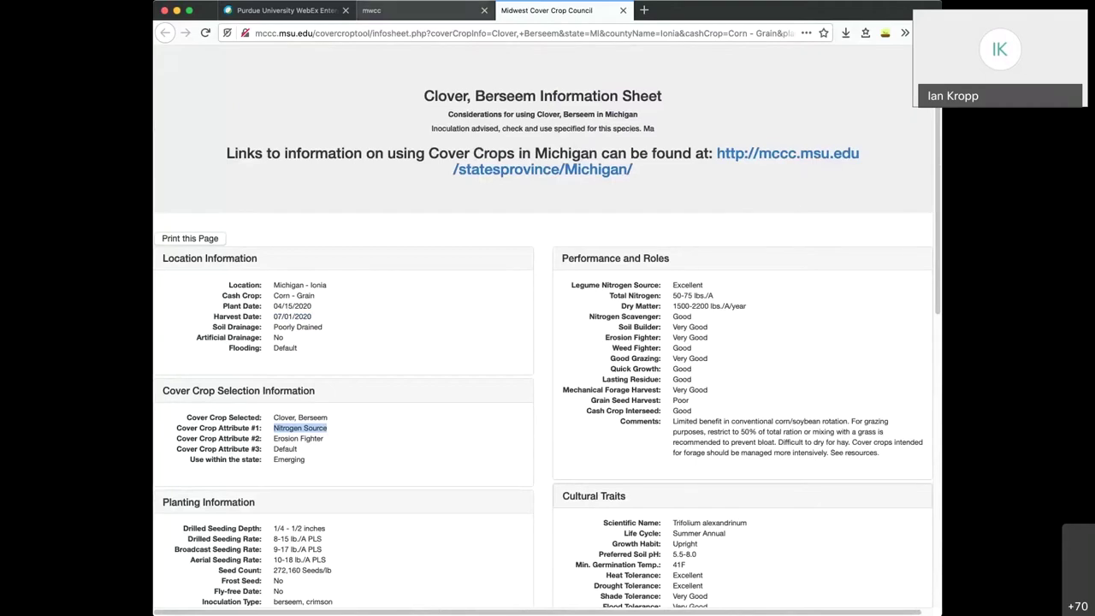
- Return to the decision tool and review its settings and the available cover crops, from the suitable to the unsuitable ones
click(420, 10)
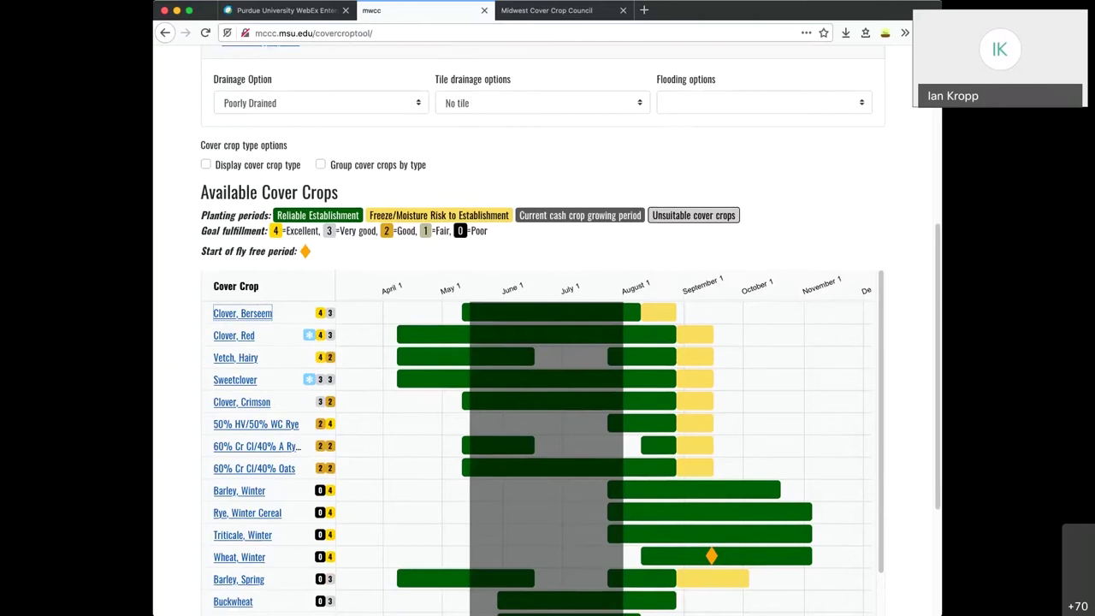
scroll(548, 342, up, 5)
scroll(548, 342, up, 2)
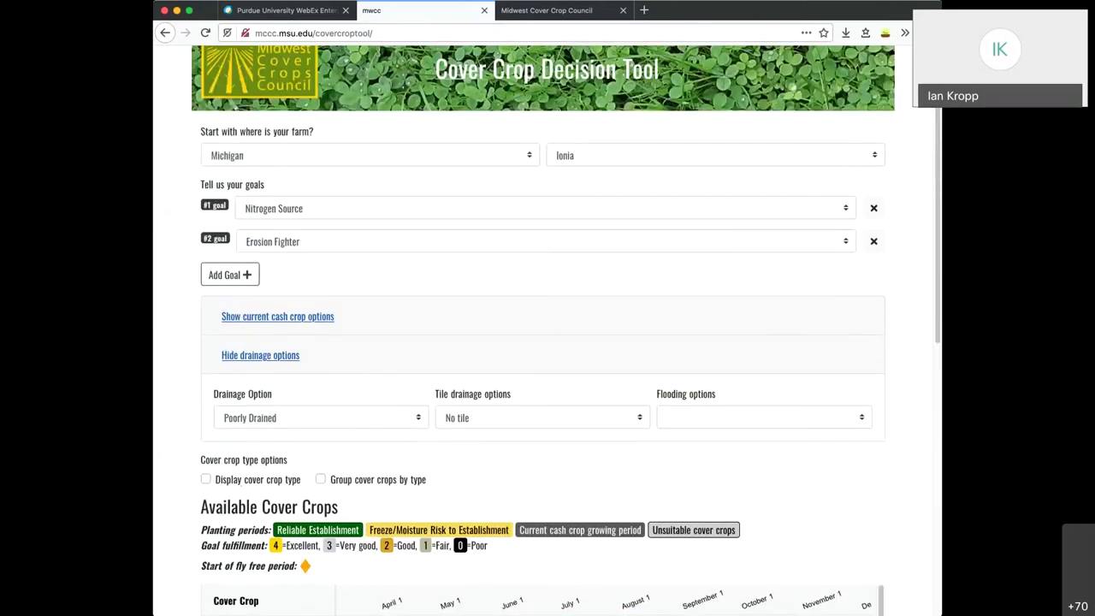
scroll(547, 342, down, 5)
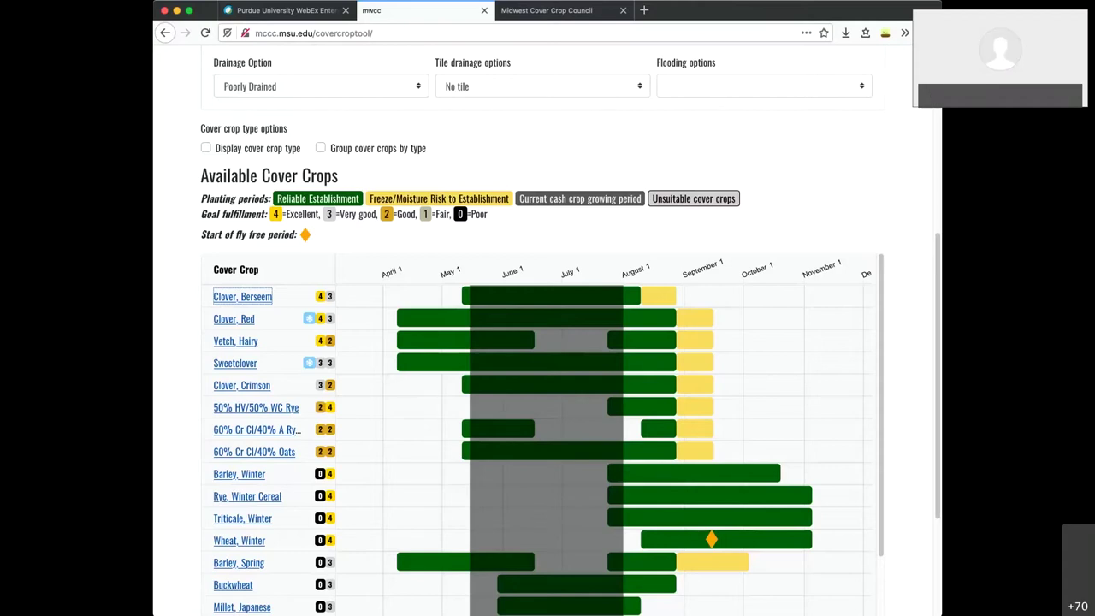
scroll(684, 385, down, 5)
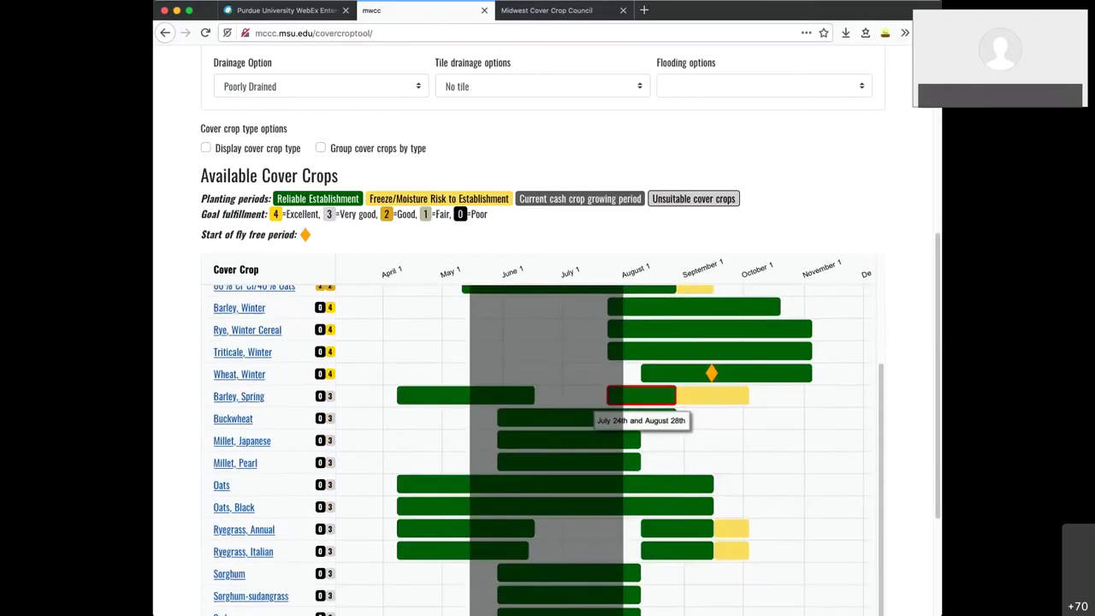
scroll(548, 445, down, 3)
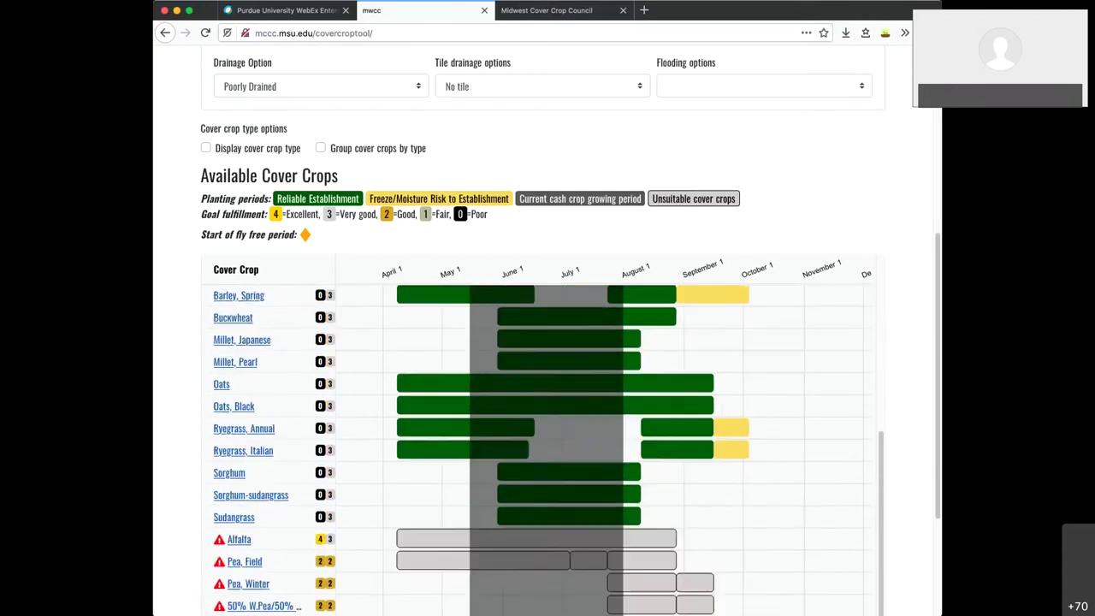
scroll(547, 445, down, 1)
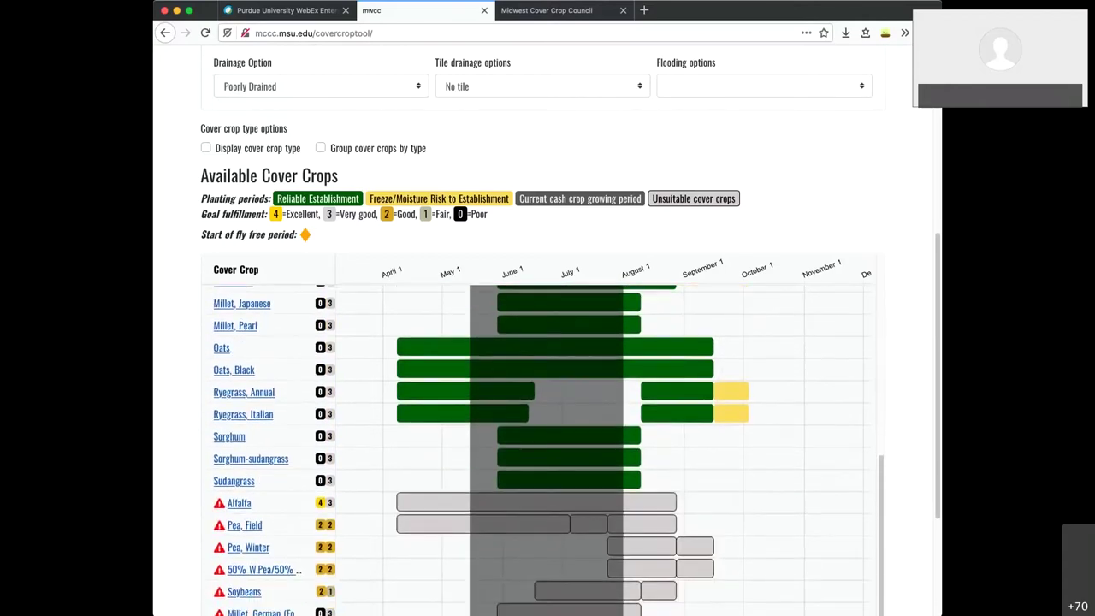
scroll(547, 445, up, 9)
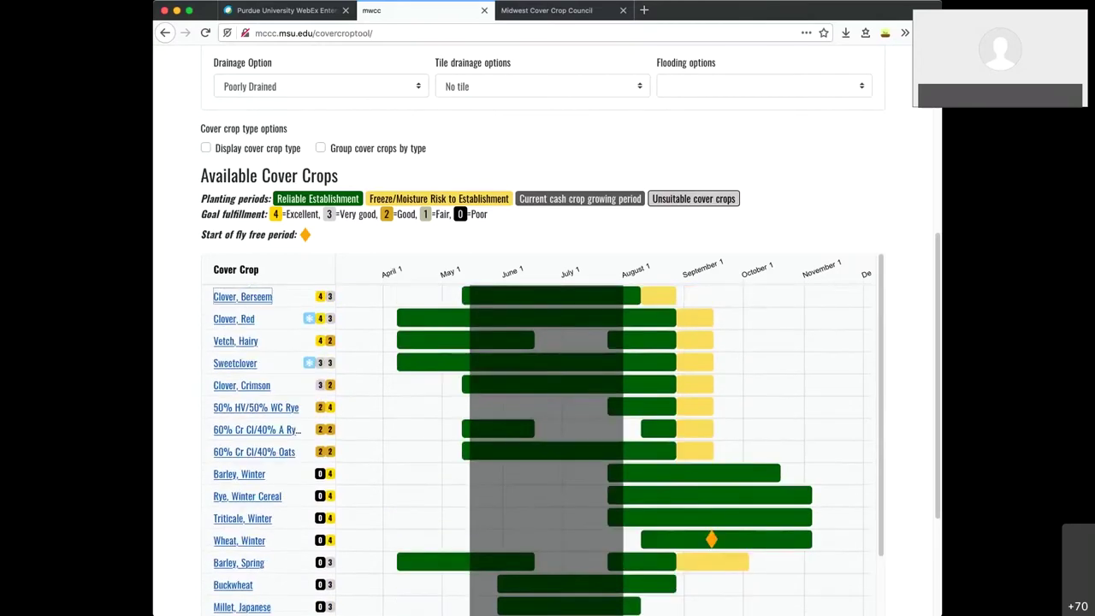
- Show the current cash crop options and set the Corn - Grain planting date to 01 May 2020
scroll(547, 342, up, 3)
scroll(548, 342, up, 3)
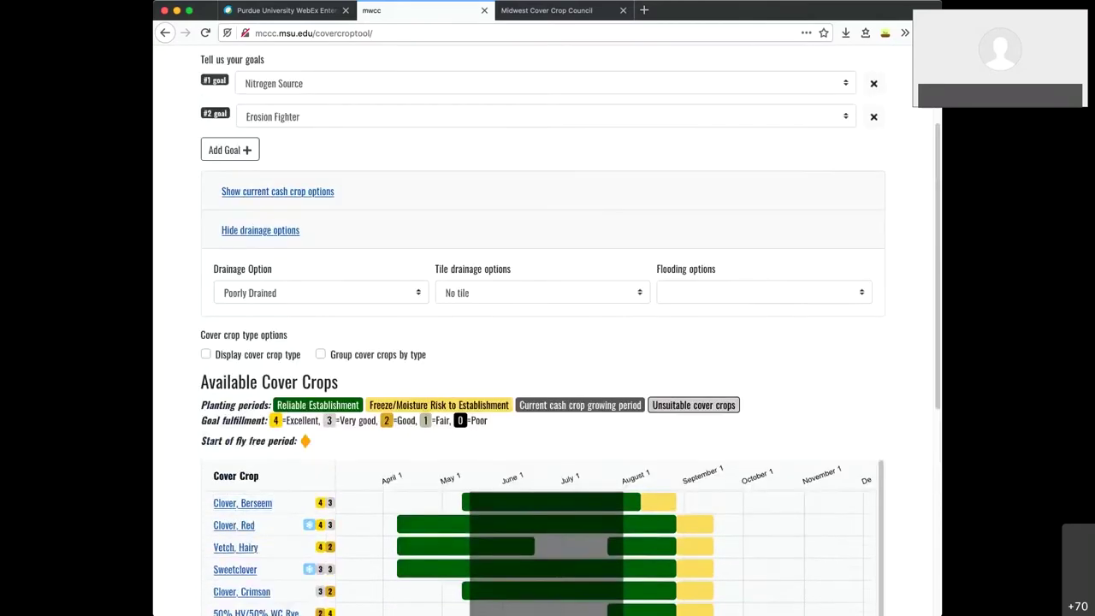
click(274, 189)
click(530, 254)
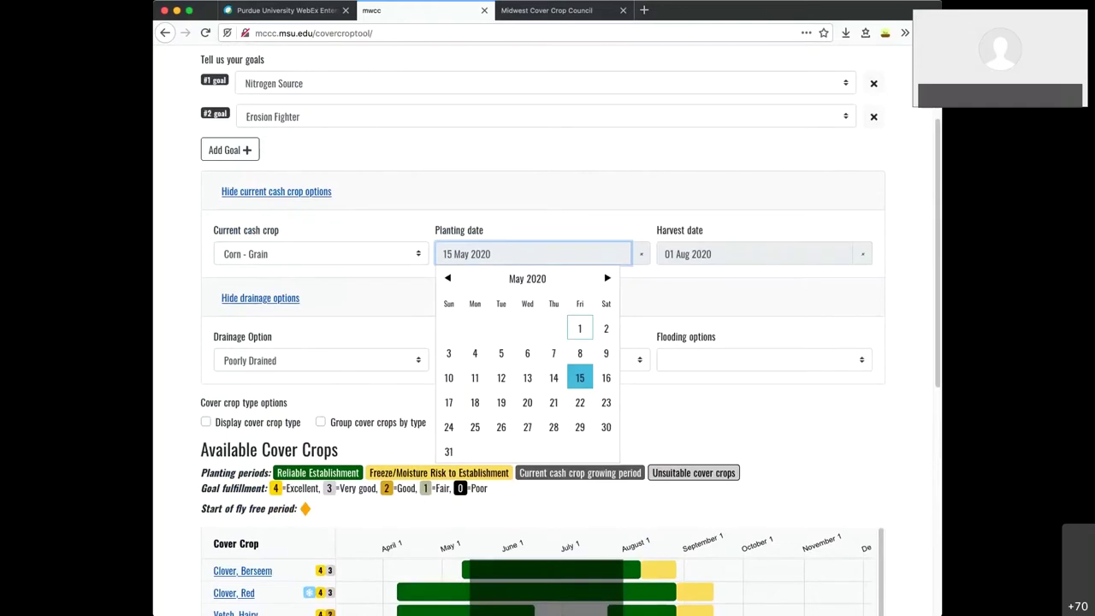
click(579, 329)
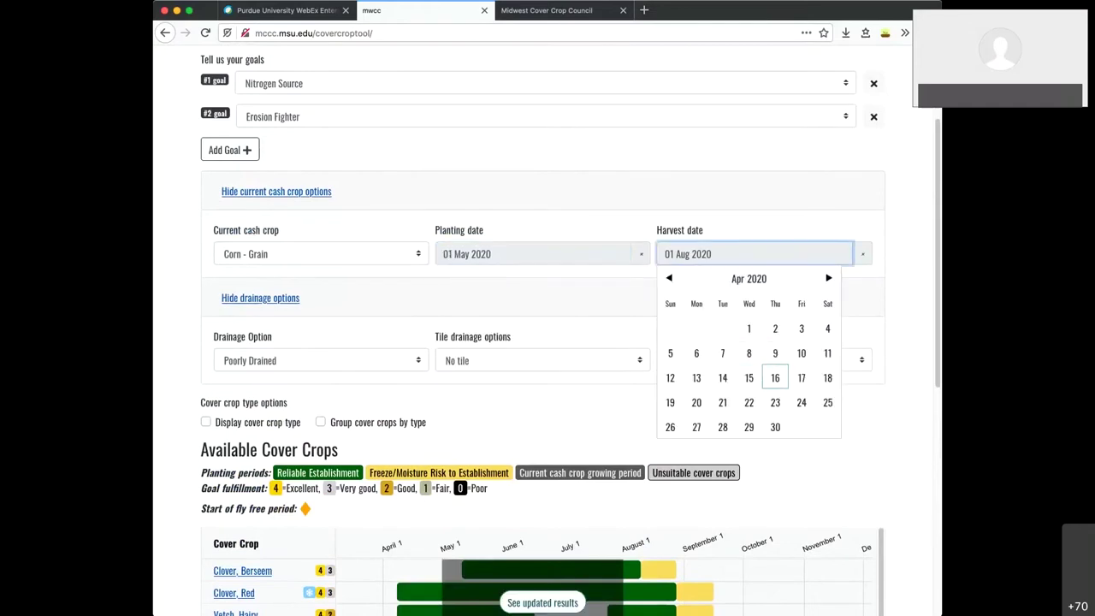
- Set the cash crop's harvest date to 01 Sep 2020
click(775, 427)
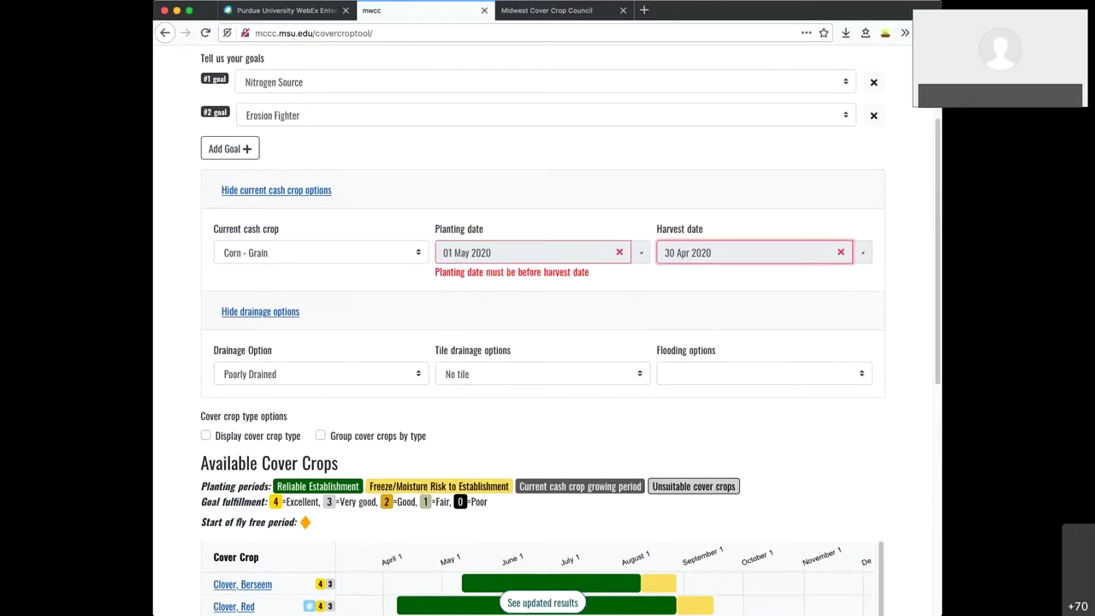
click(753, 253)
click(828, 277)
click(828, 277)
click(828, 277)
click(829, 276)
click(828, 277)
click(723, 327)
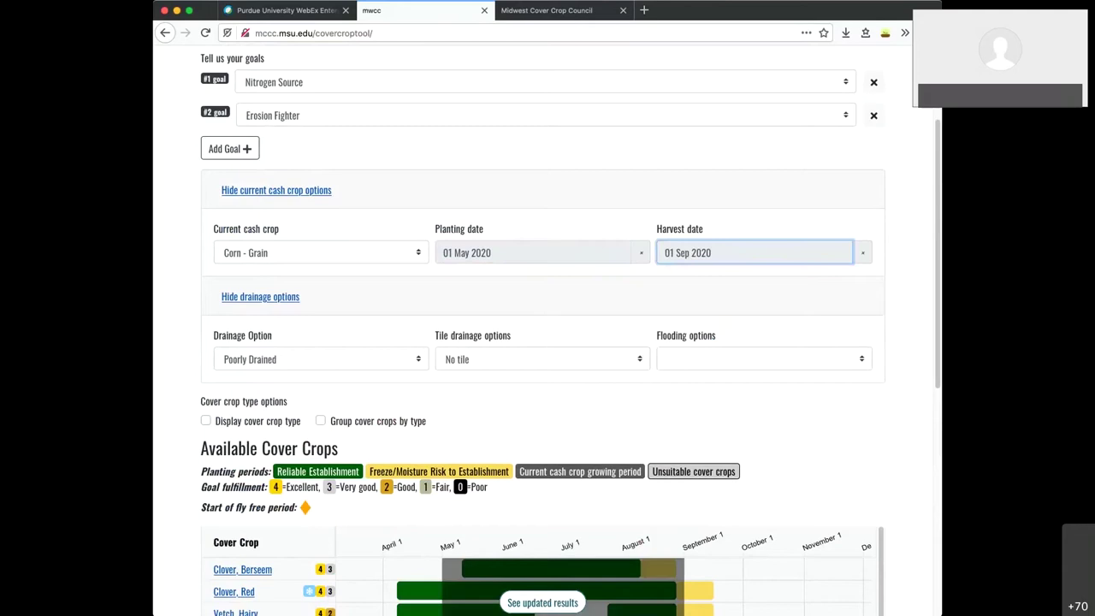
- Examine how the cash crop growing period overlaps the planting periods of suitable and unsuitable cover crops, and review the location, goal and drainage settings
scroll(548, 342, down, 10)
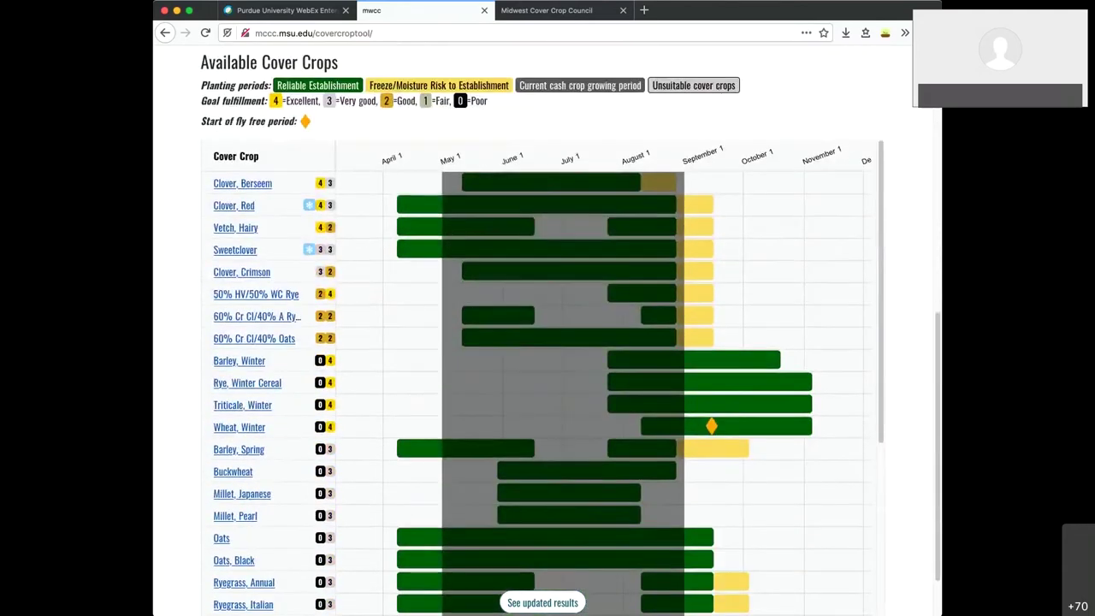
scroll(548, 385, down, 6)
scroll(548, 385, up, 3)
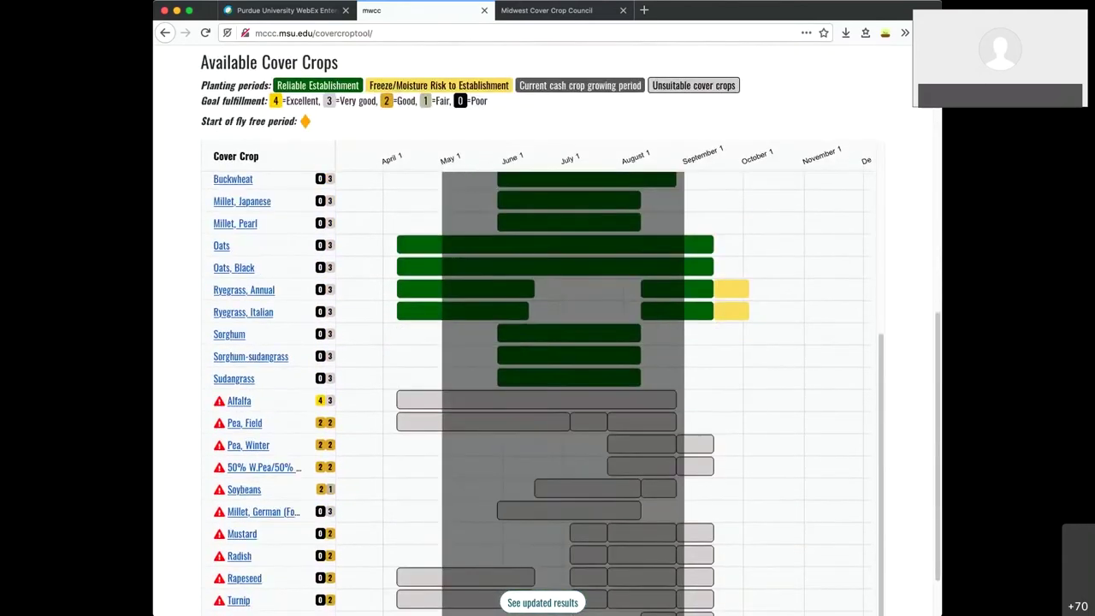
scroll(548, 385, up, 8)
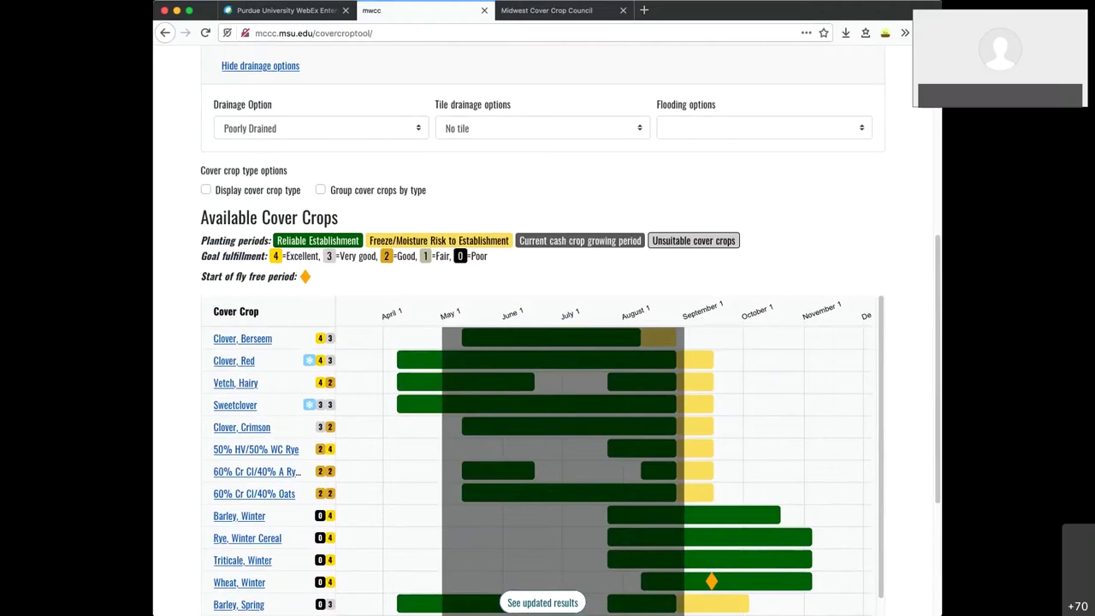
scroll(539, 471, down, 3)
scroll(539, 470, down, 4)
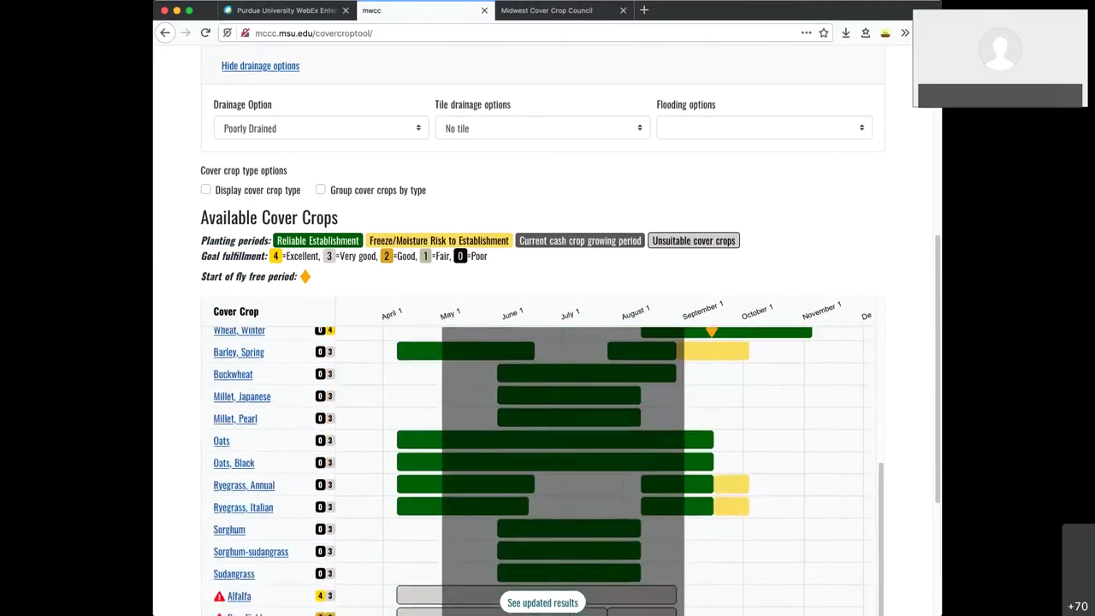
scroll(539, 471, up, 7)
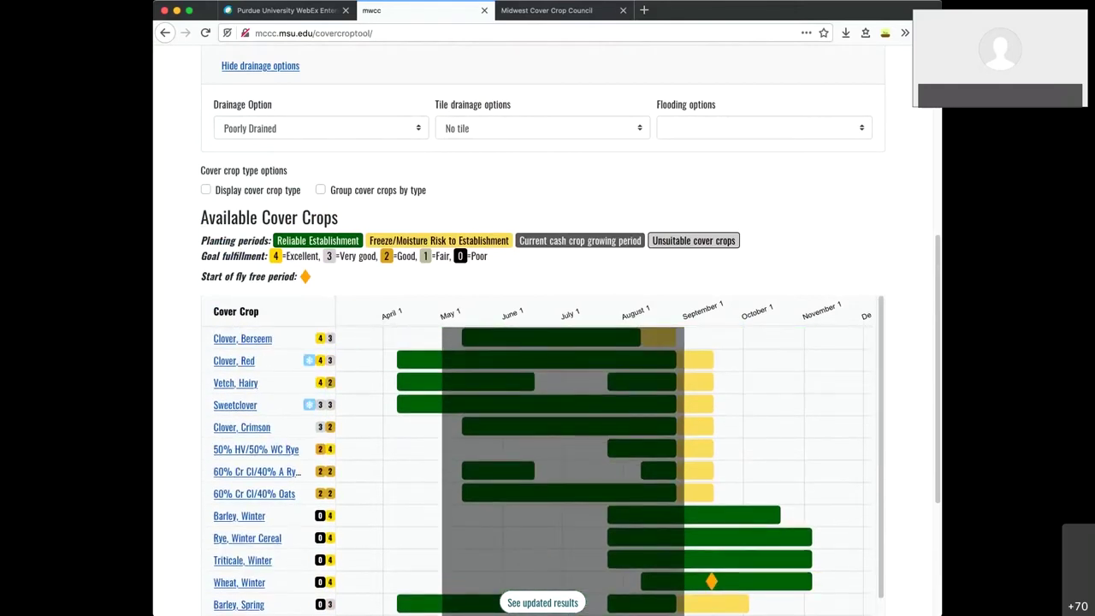
scroll(539, 471, up, 2)
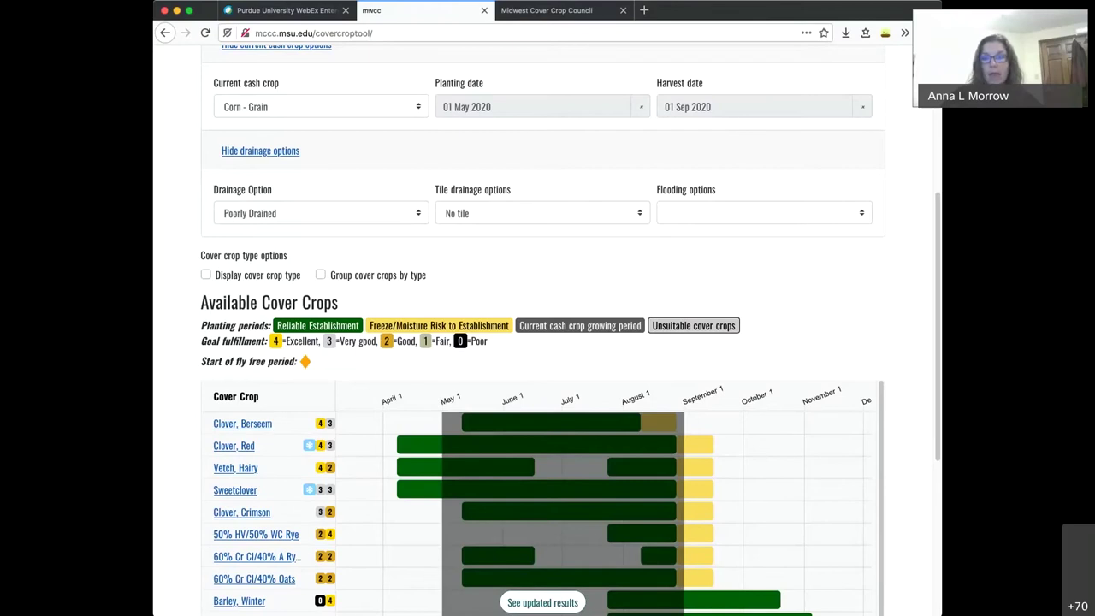
scroll(548, 342, up, 5)
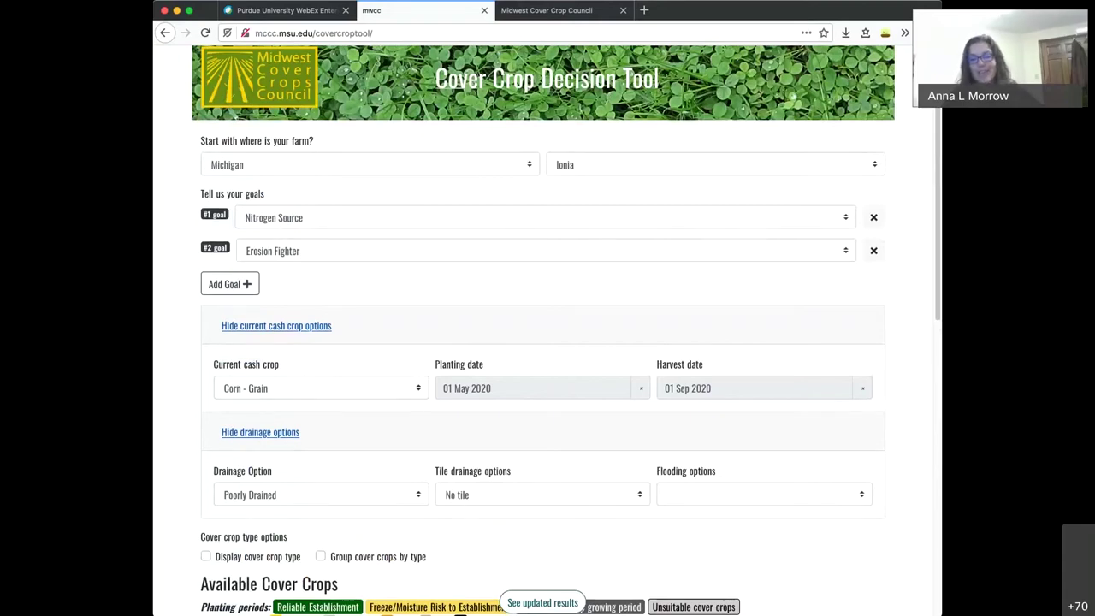
scroll(566, 331, down, 1)
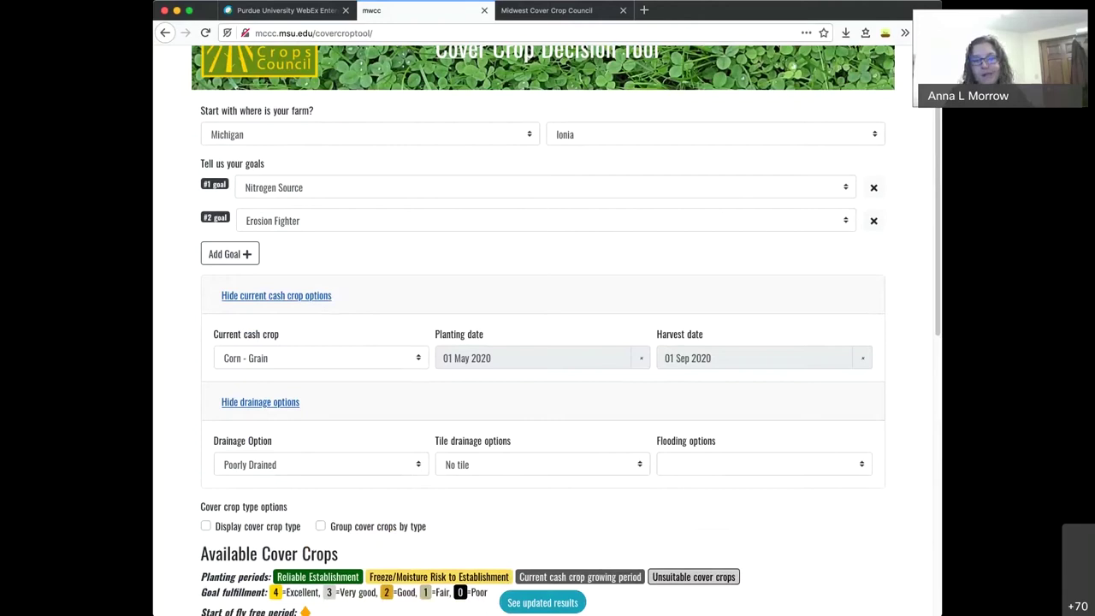
scroll(567, 331, down, 1)
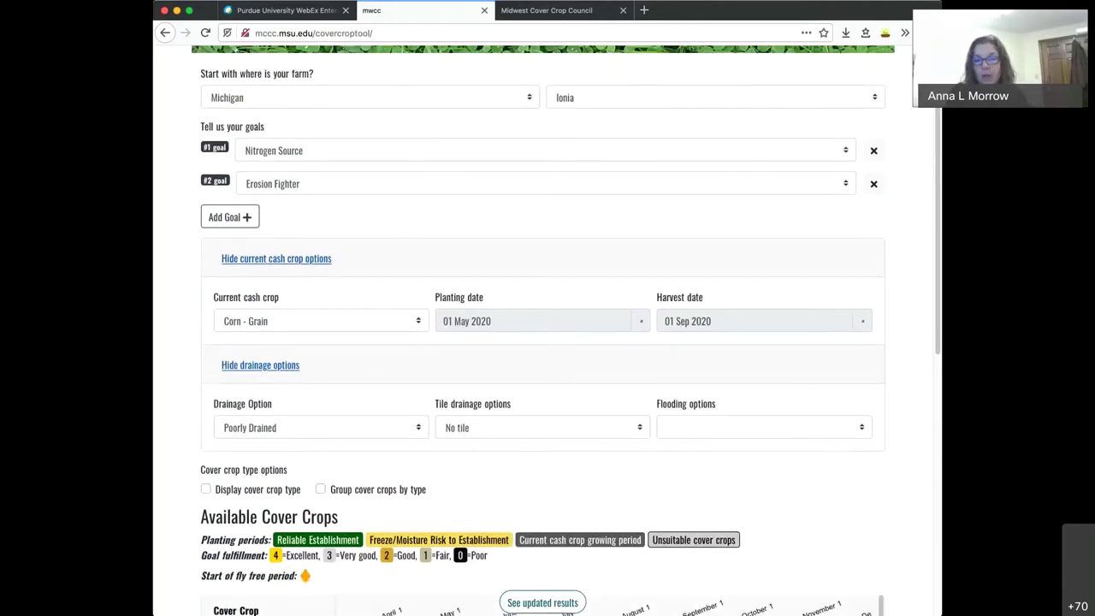
- Open the Clover, Red information sheet and expand its Planting Information and Termination Information sections for reading
scroll(283, 200, down, 12)
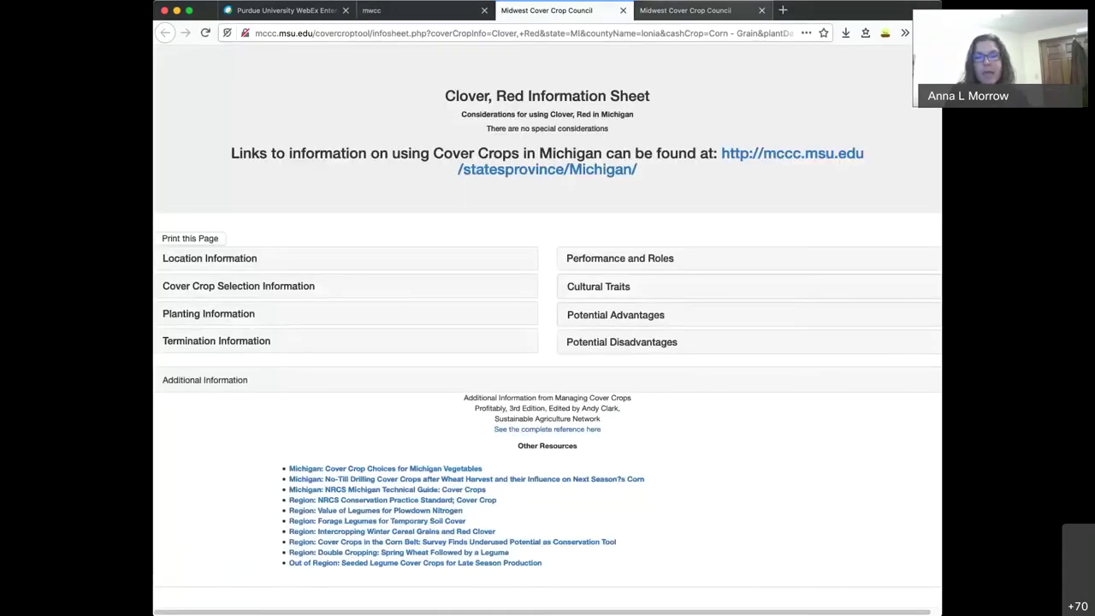
click(761, 10)
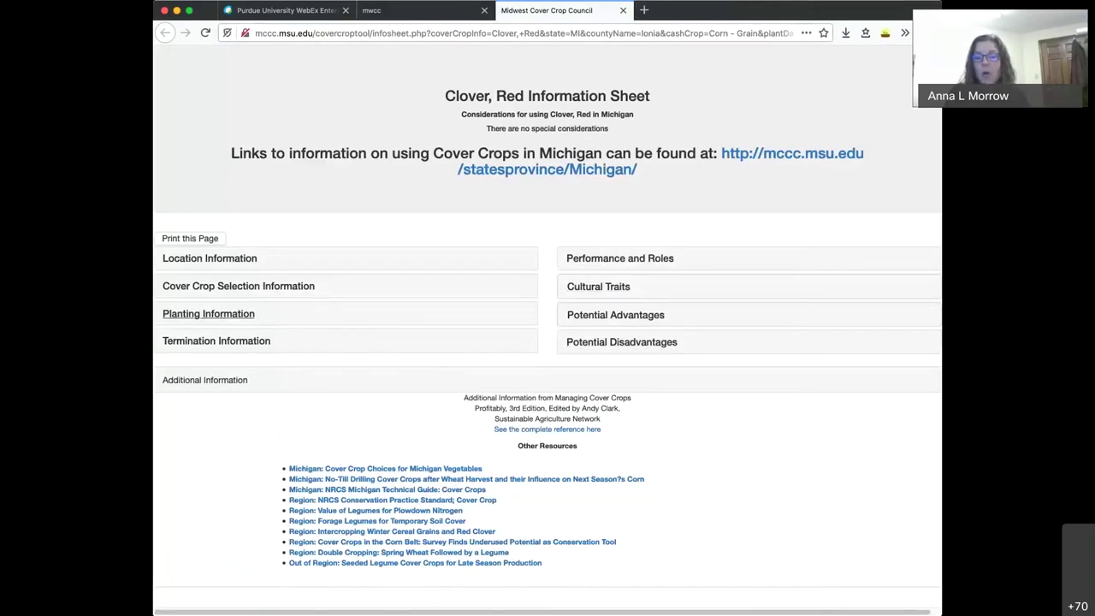
click(208, 314)
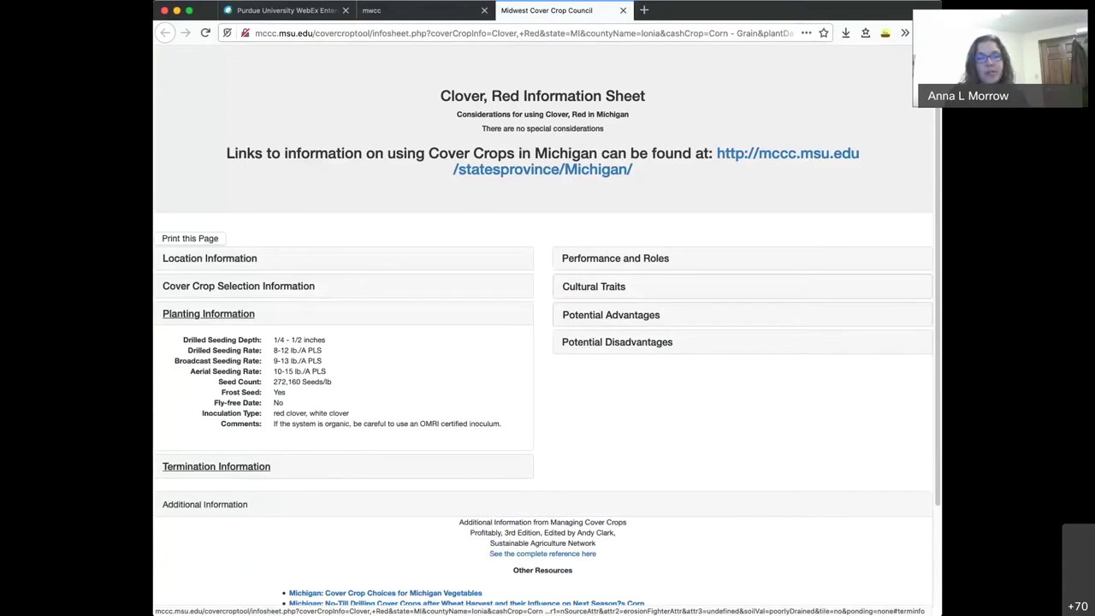
click(217, 466)
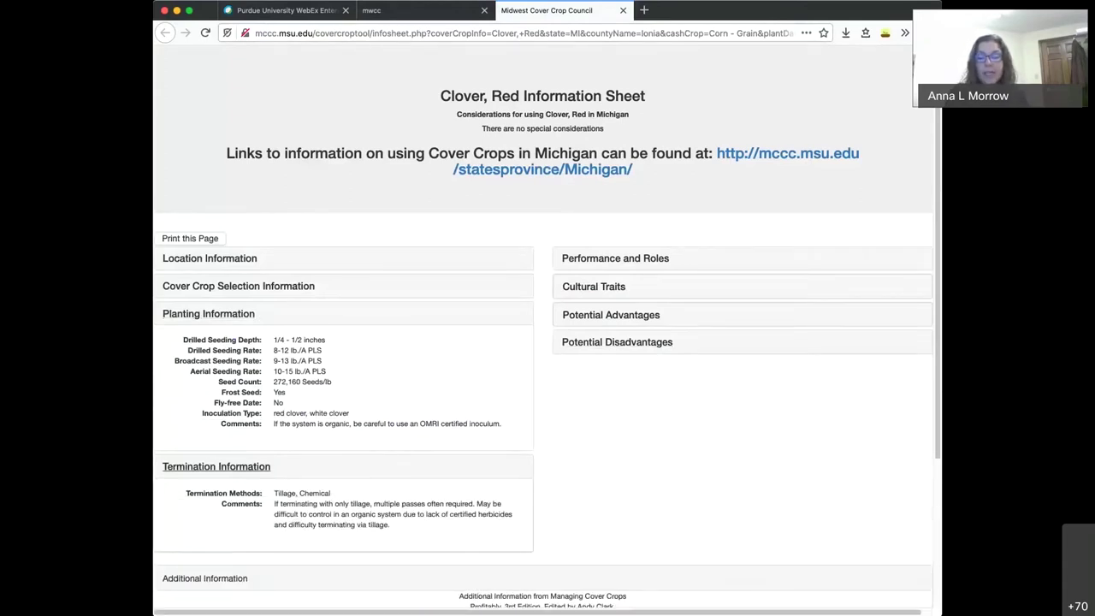
click(239, 286)
click(239, 285)
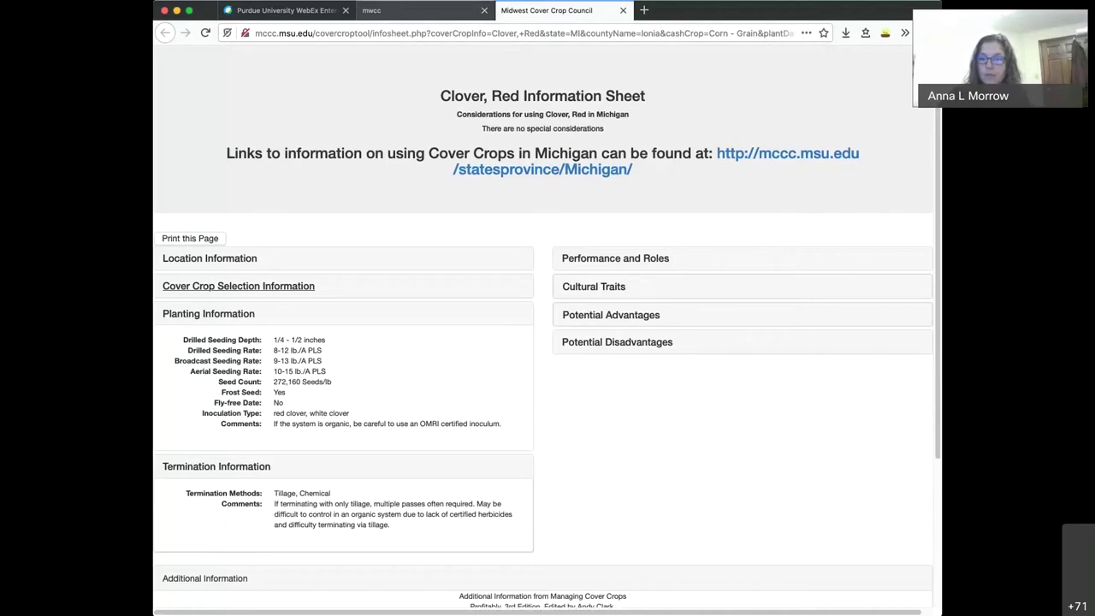
key(ctrl+shift+Tab)
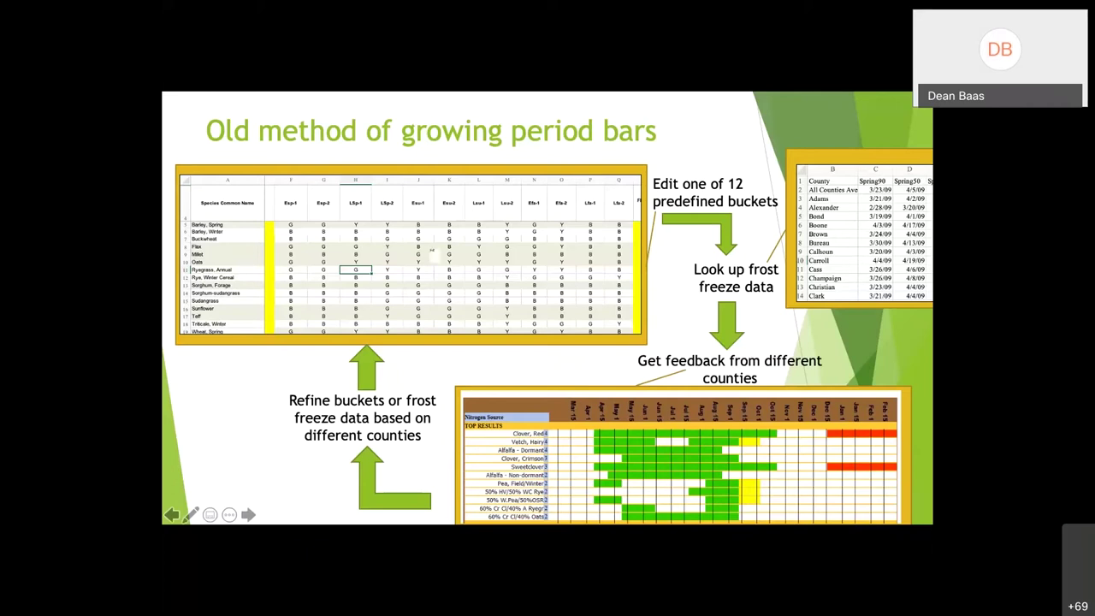
- Exit the slide show and switch to the Cover crop admin page in Safari
key(Escape)
key(ctrl+Up)
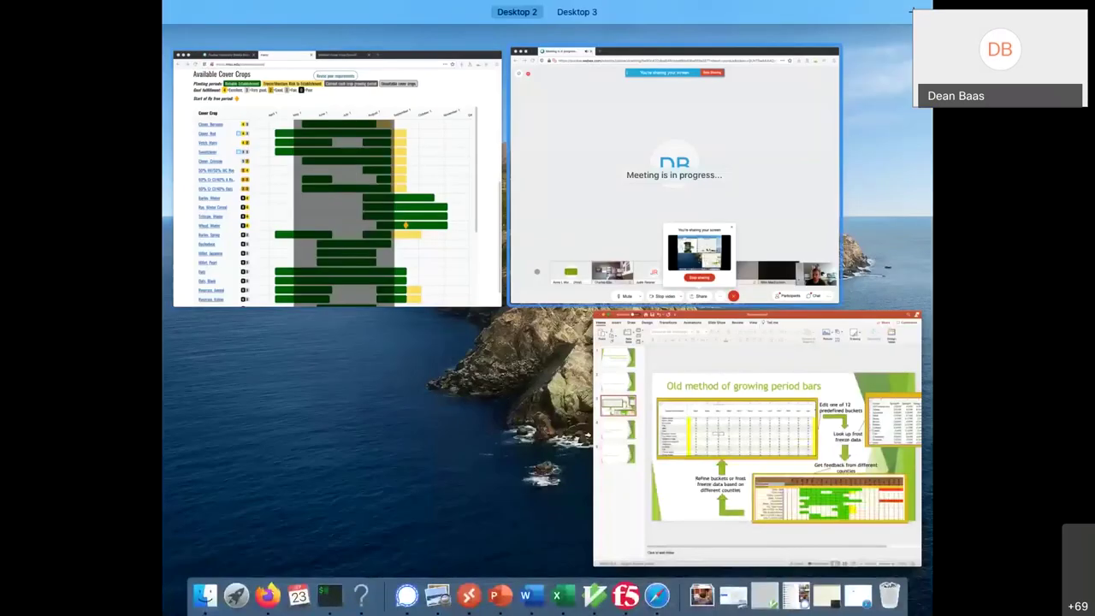
key(ctrl+Up)
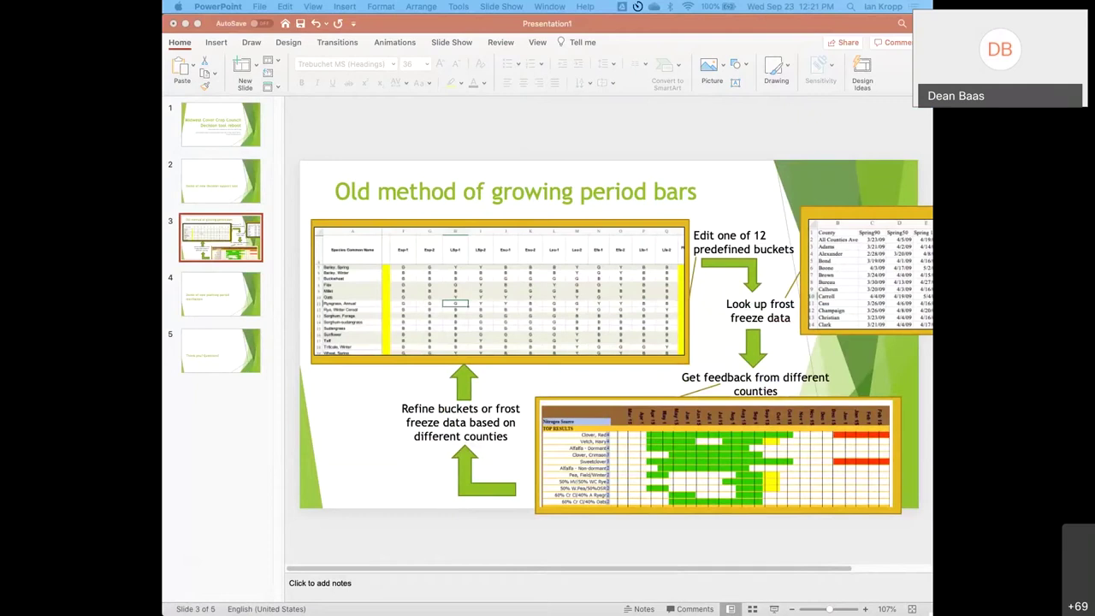
key(super+Tab)
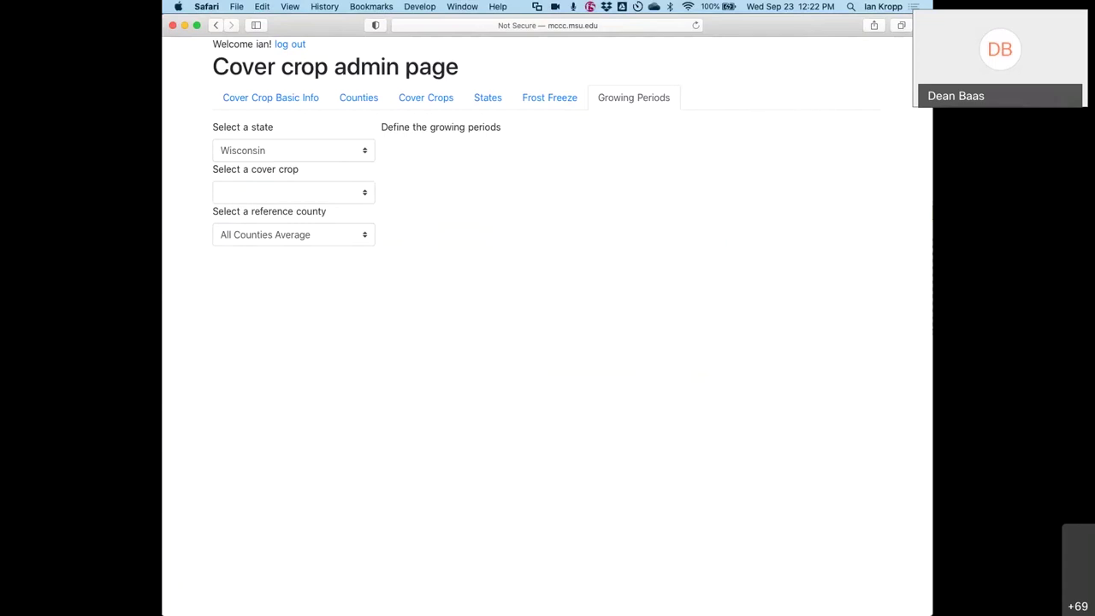
key(ctrl+Up)
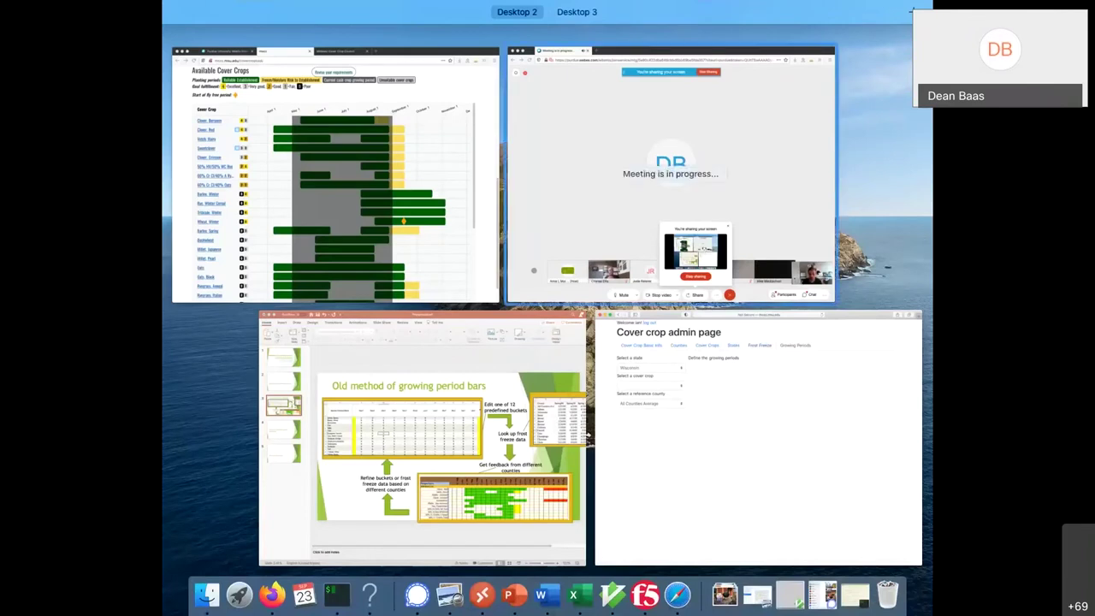
click(616, 432)
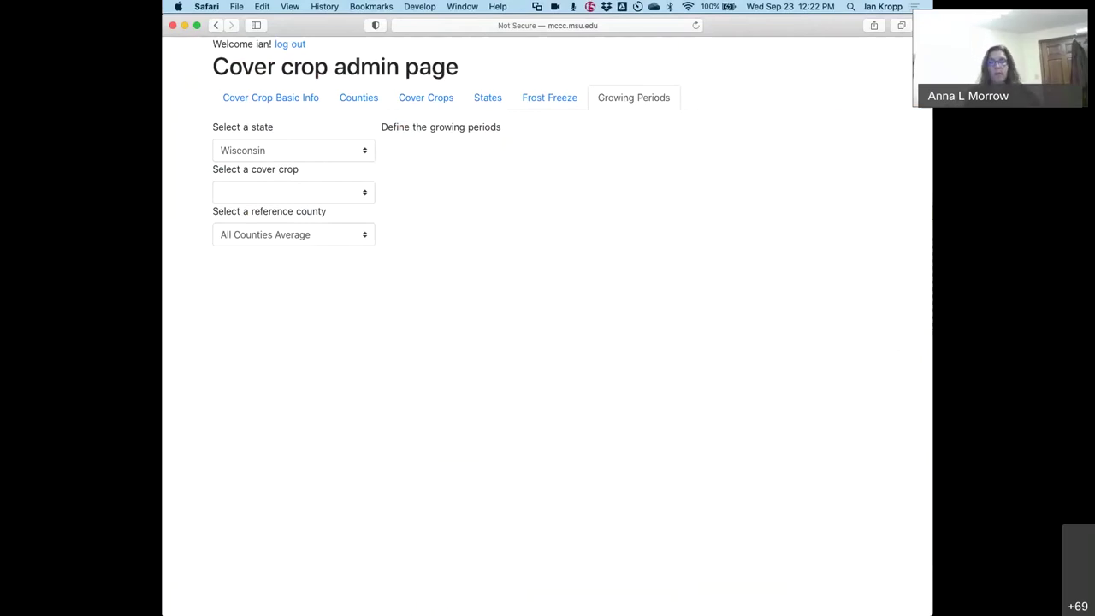
- Select Michigan as the state and Sorghum-sudangrass as the cover crop to display its growing periods by county
click(257, 151)
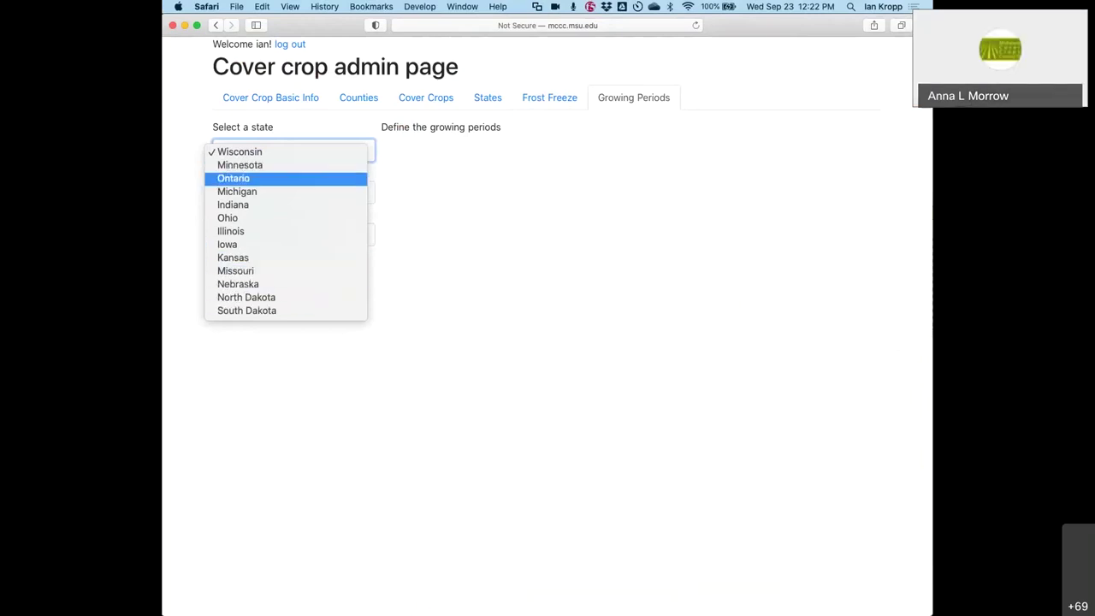
click(244, 191)
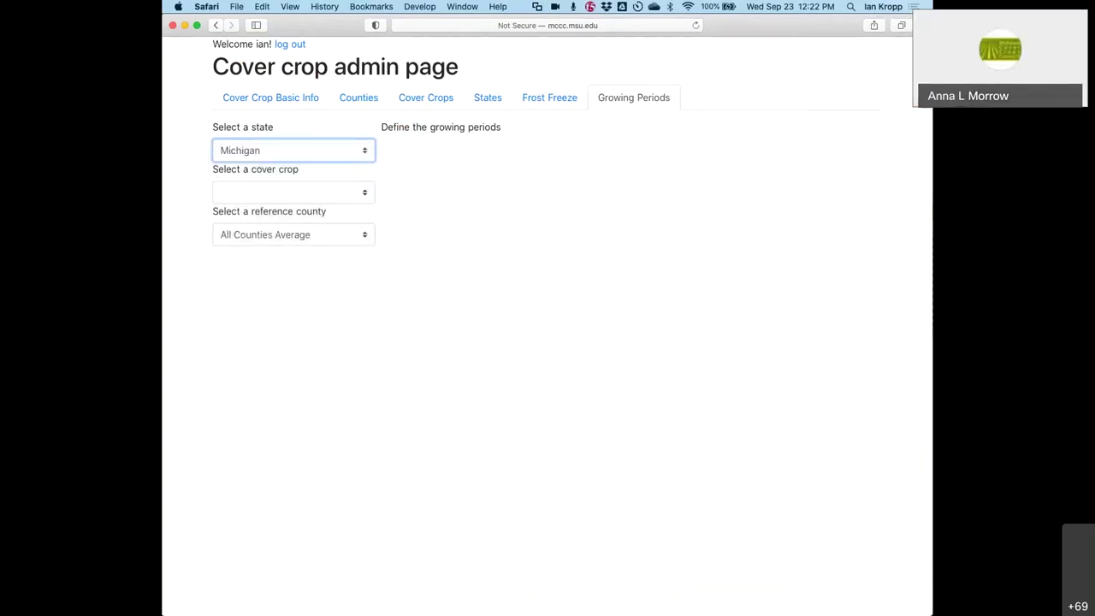
click(254, 193)
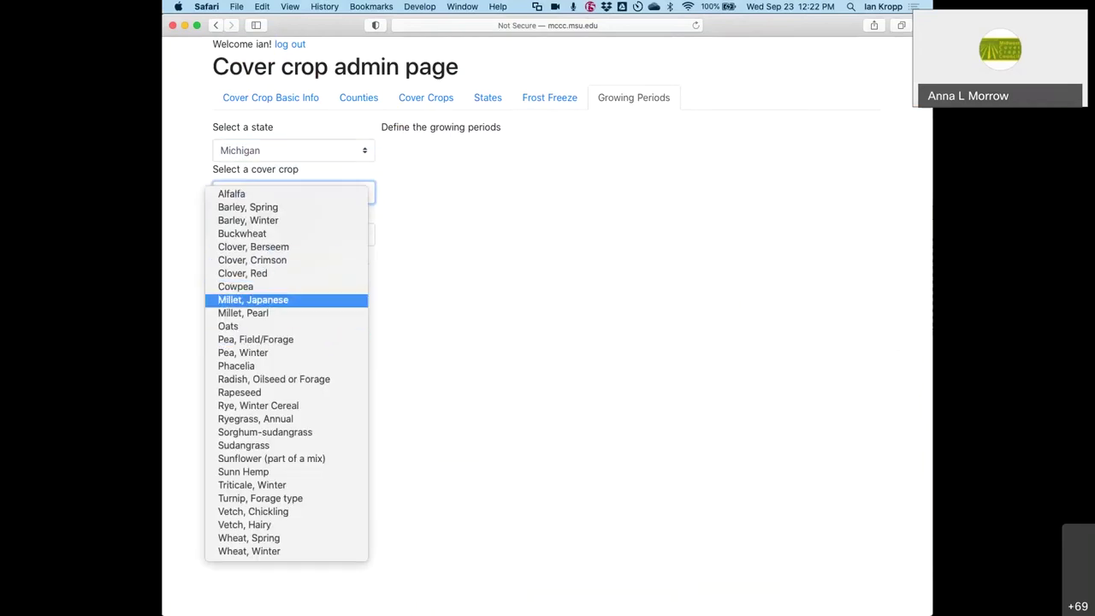
click(266, 432)
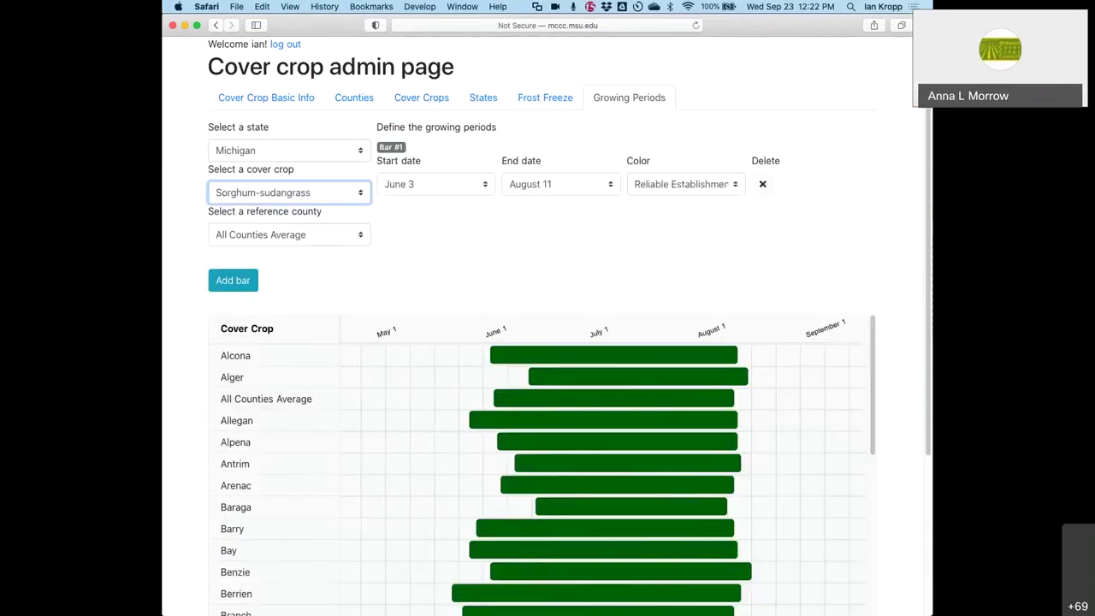
- Display the Michigan growing periods for Wheat, Winter and for Alfalfa
click(351, 193)
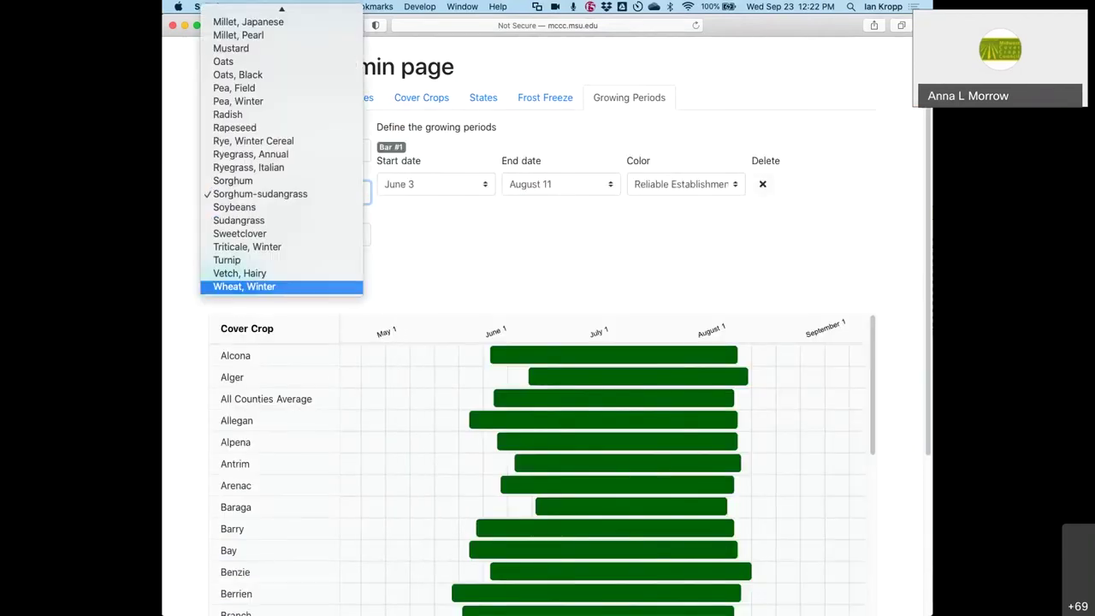
click(257, 285)
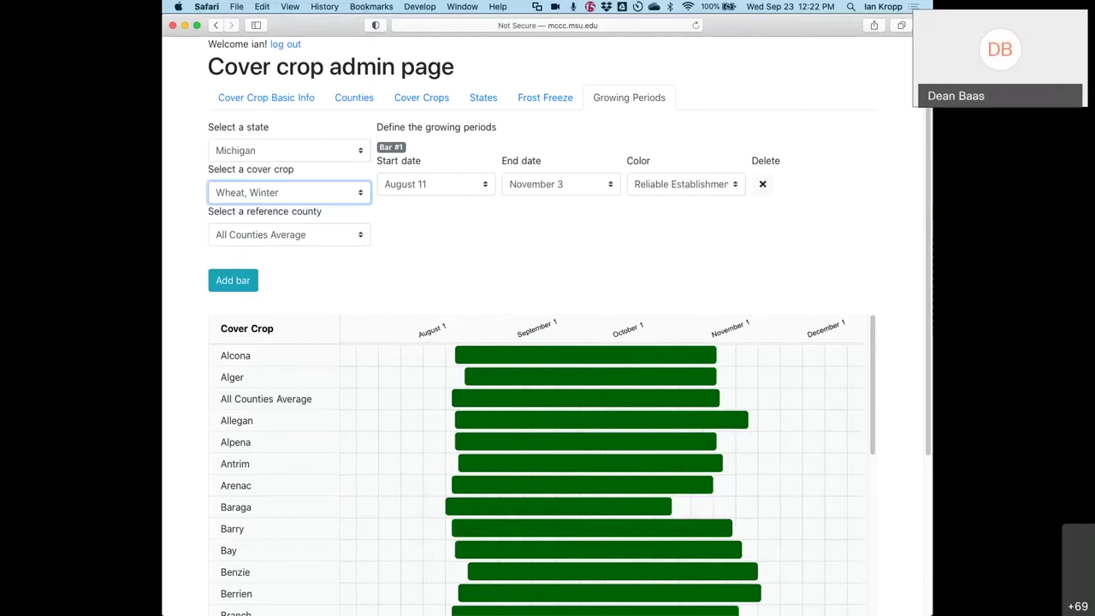
click(305, 199)
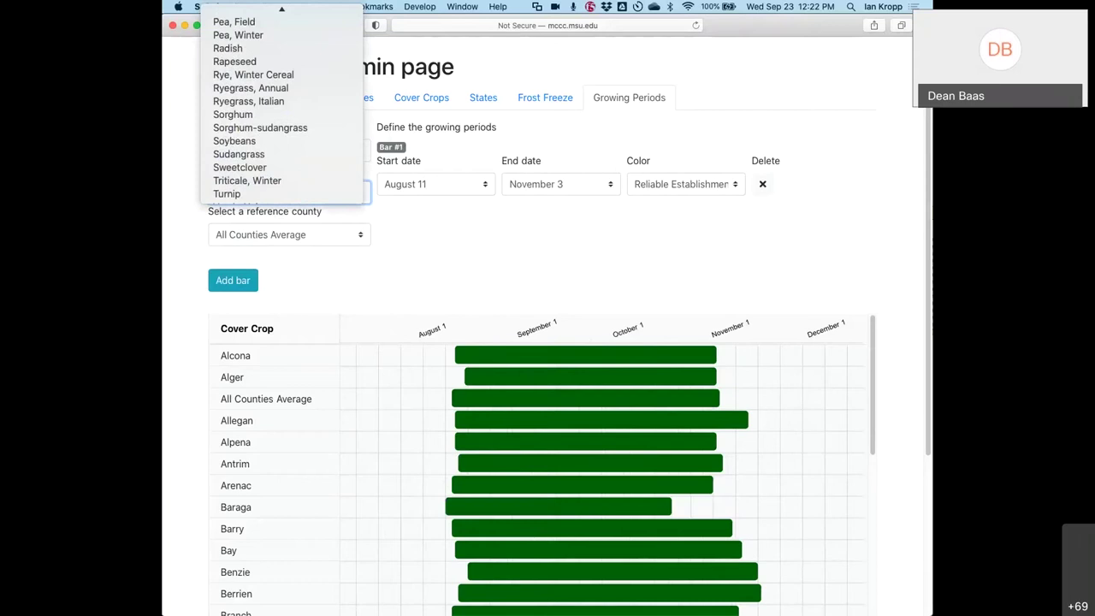
scroll(282, 111, up, 5)
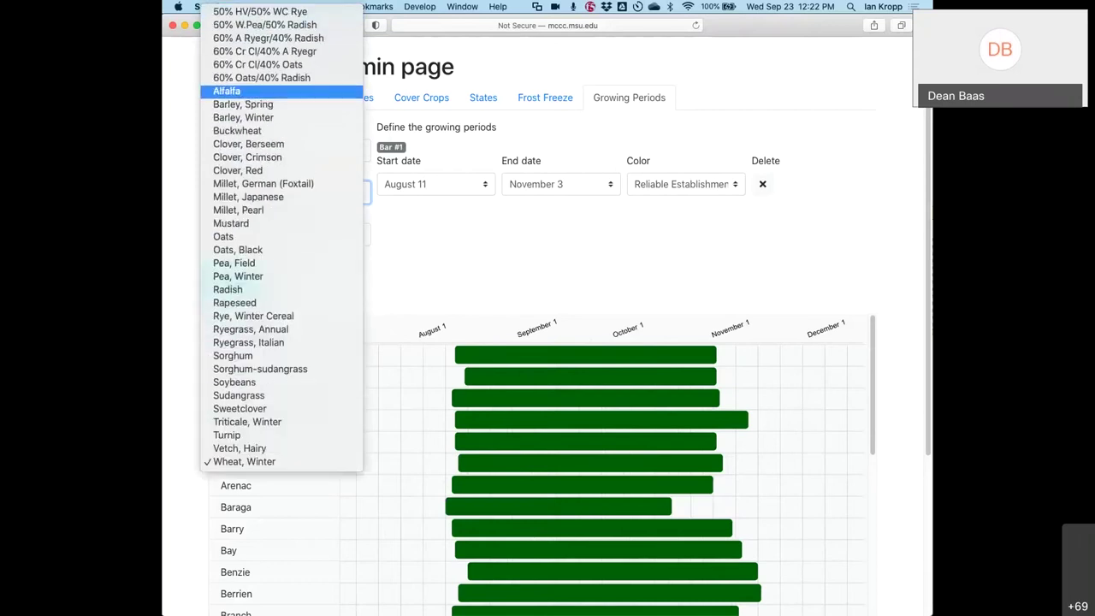
click(283, 111)
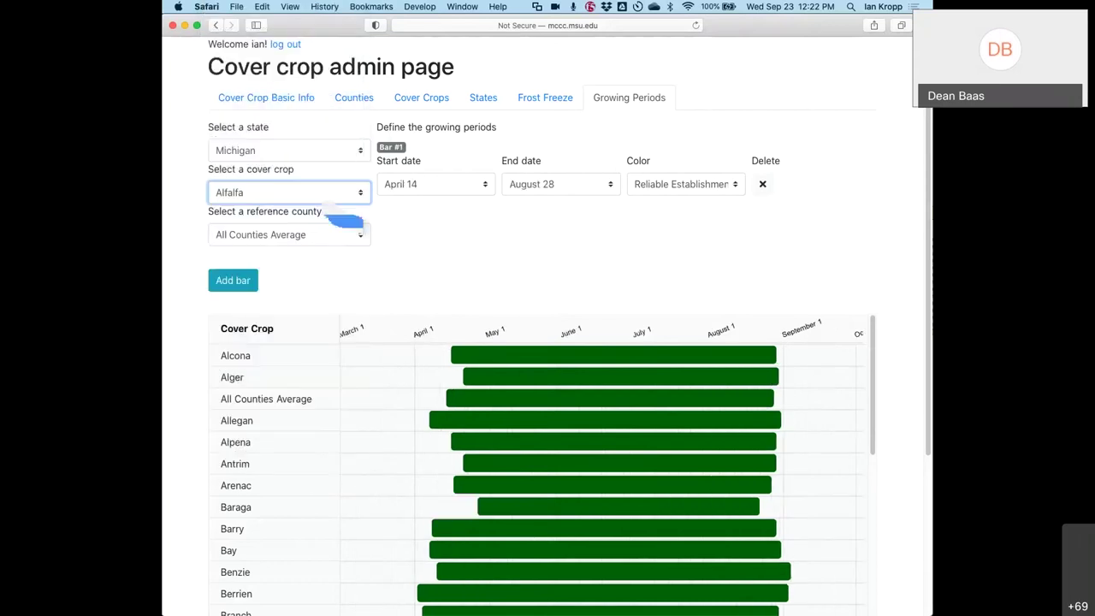
- Select Ryegrass, Italian as the cover crop to display its growing period bars for the Michigan counties
key(Down)
key(Down)
key(Down)
key(Return)
key(Down)
key(Down)
key(Down)
key(Down)
key(Down)
key(Down)
key(Down)
key(Return)
key(Down)
key(Escape)
text(ryegrass, i)
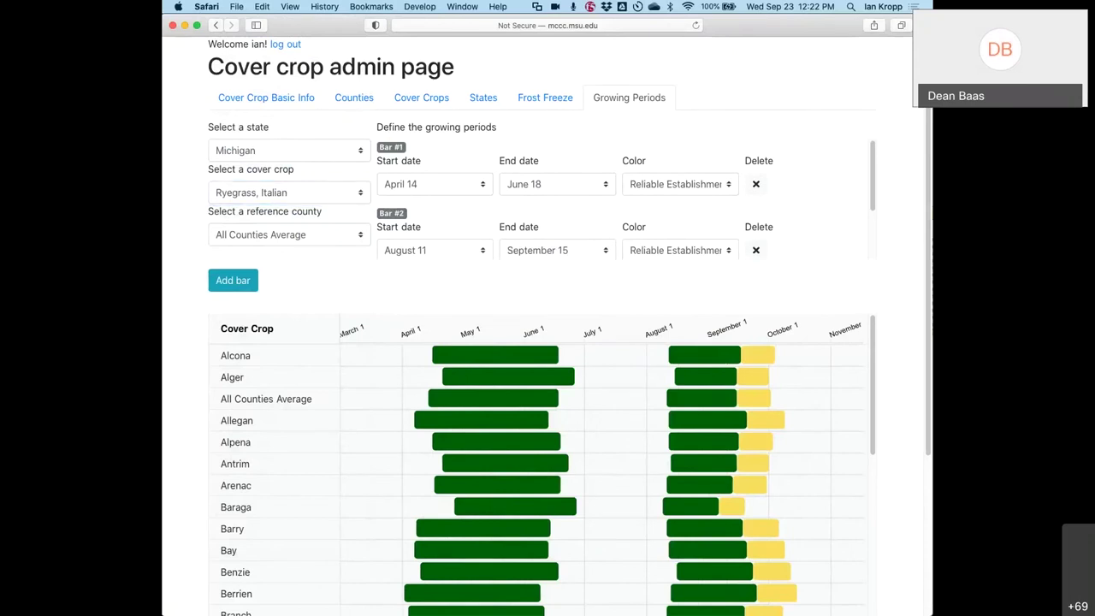
- Select Ingham as the reference county for the Ryegrass, Italian growing periods
scroll(625, 201, down, 1)
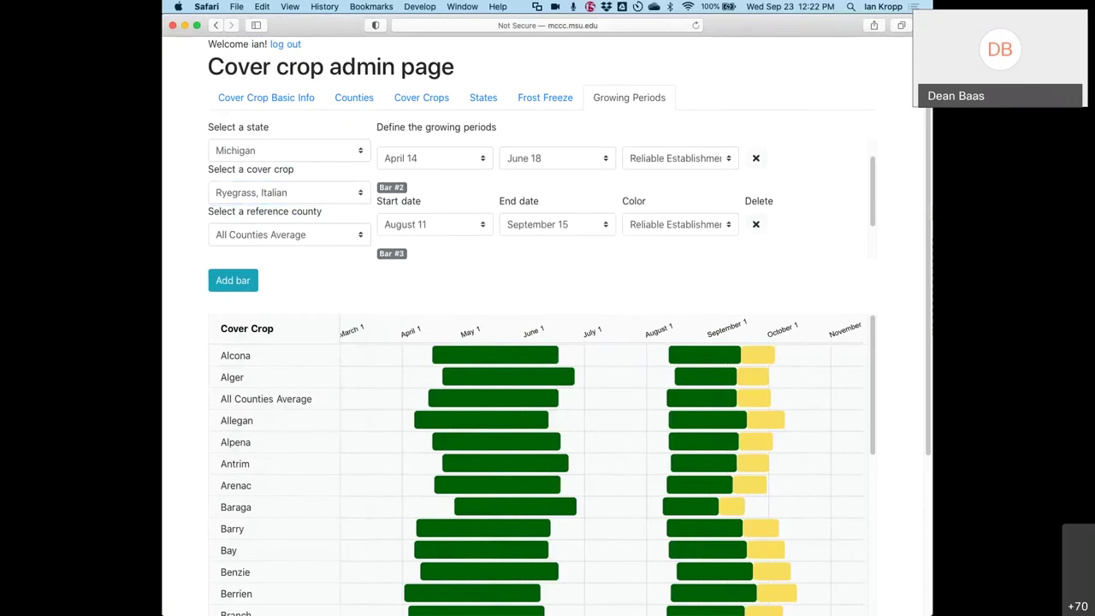
click(288, 235)
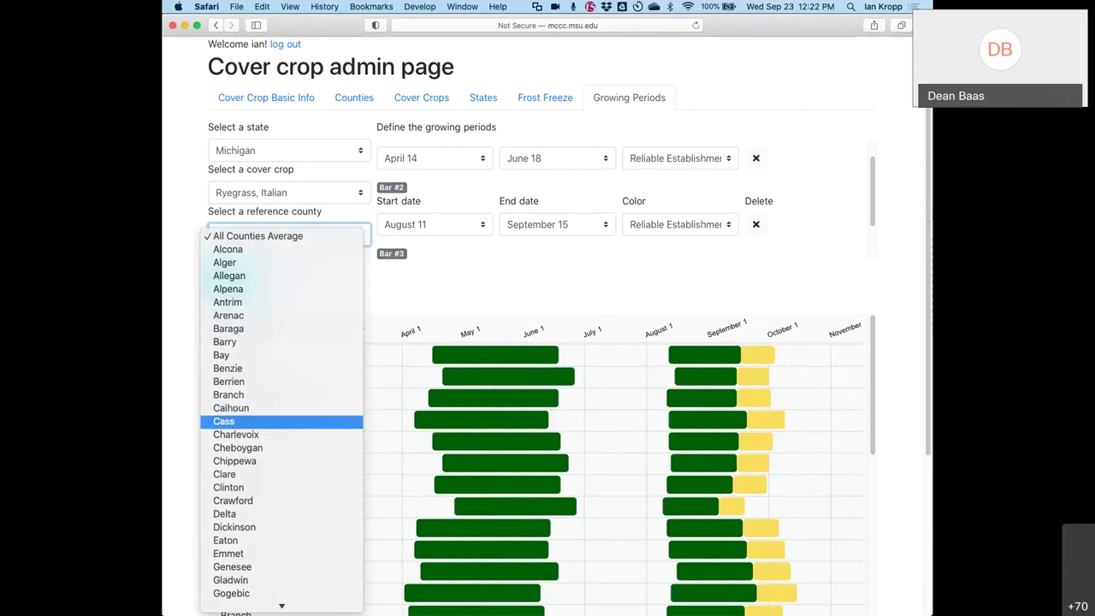
scroll(283, 513, down, 5)
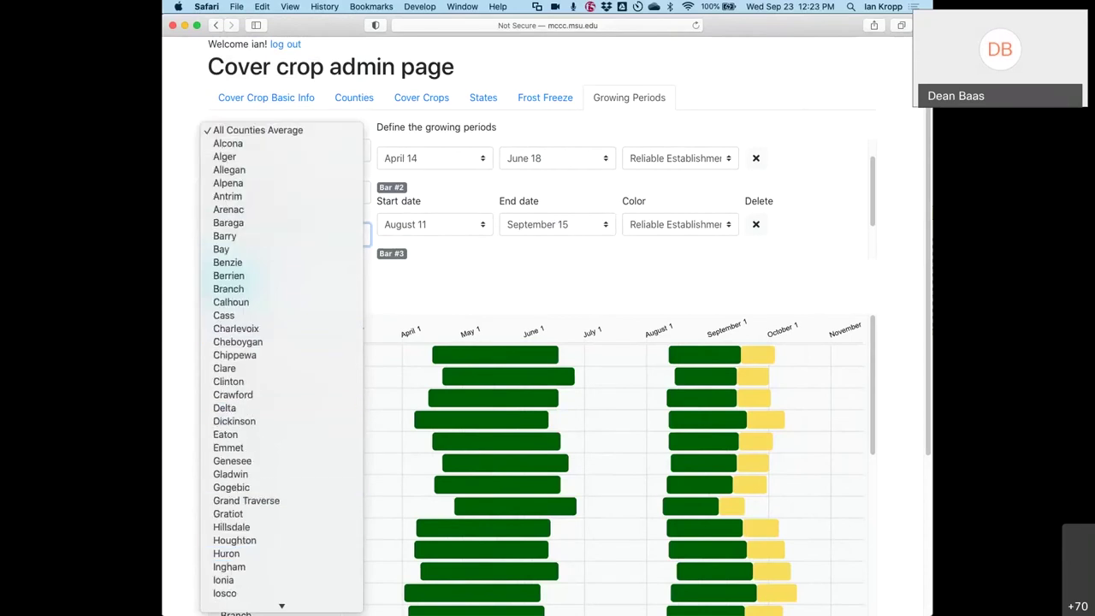
scroll(283, 513, down, 5)
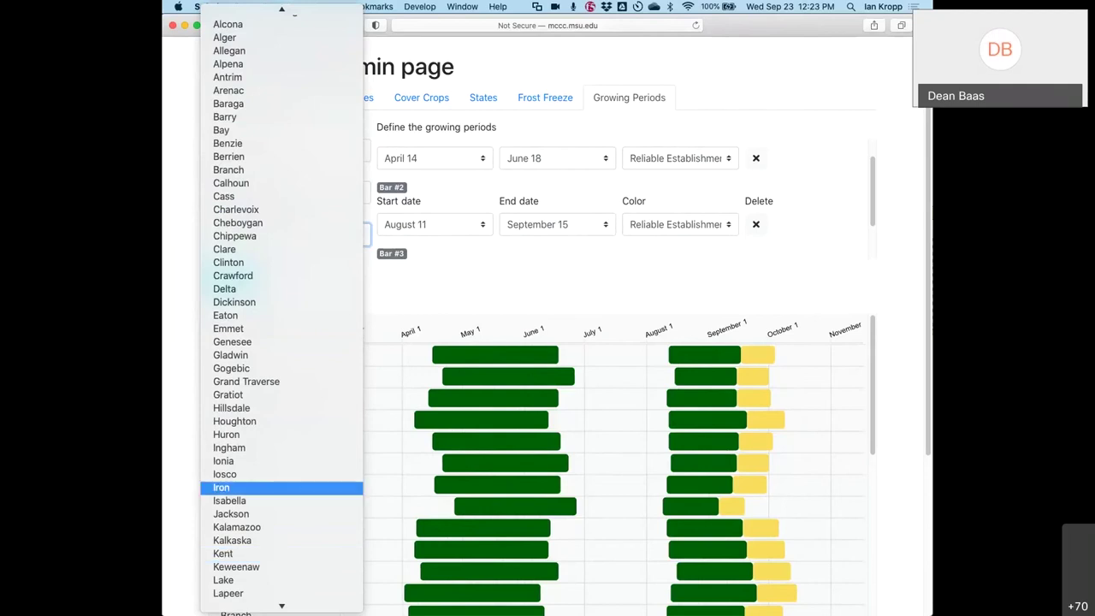
click(228, 447)
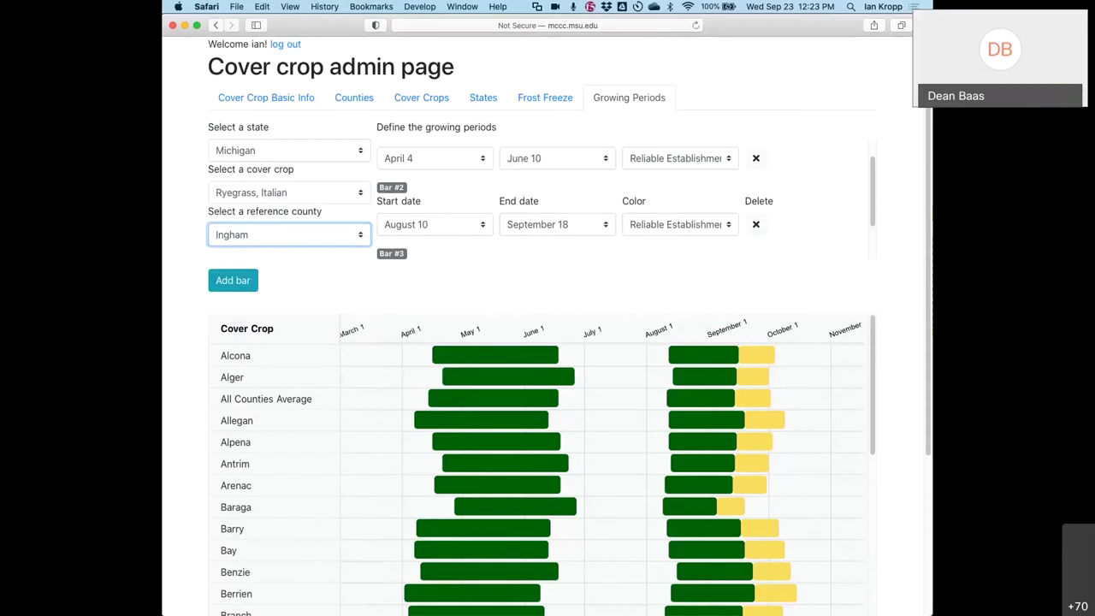
- Stage a new start date of April 9 for Bar #1 of Ryegrass, Italian
scroll(625, 199, up, 1)
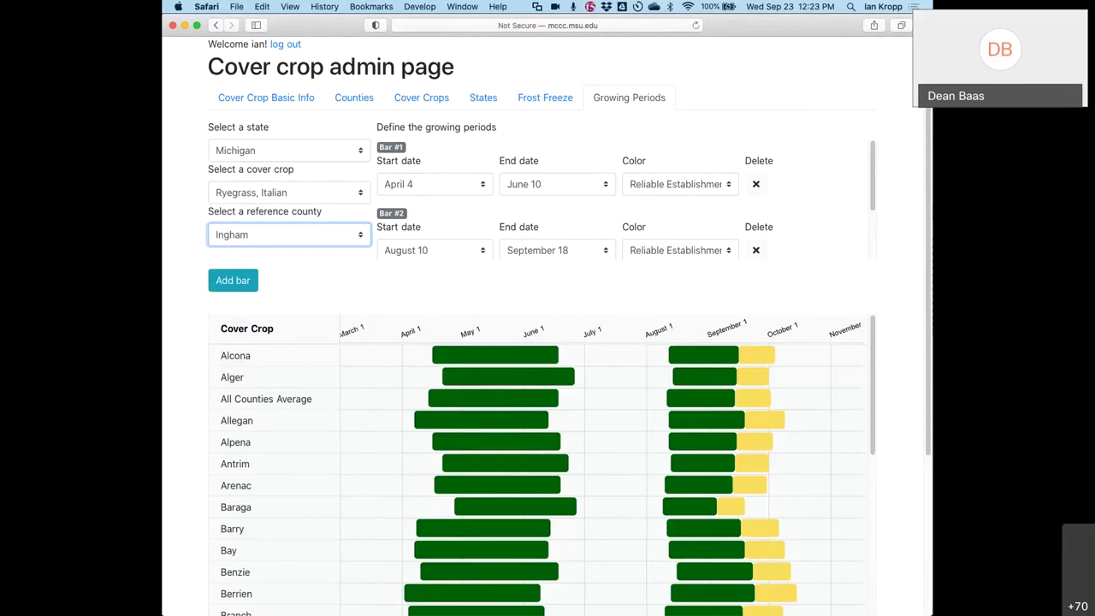
click(434, 184)
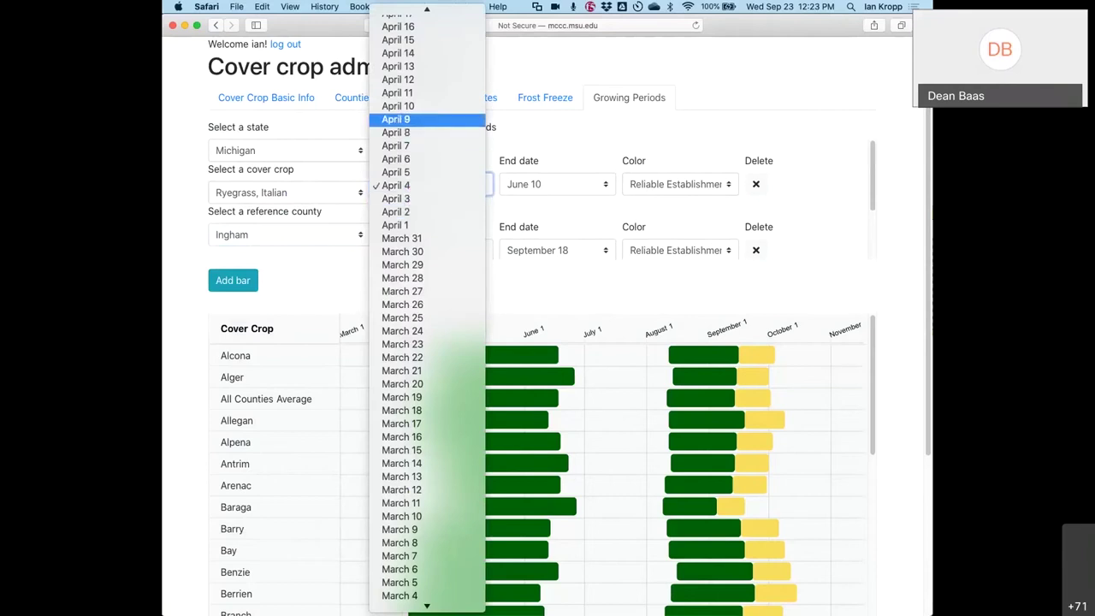
click(396, 119)
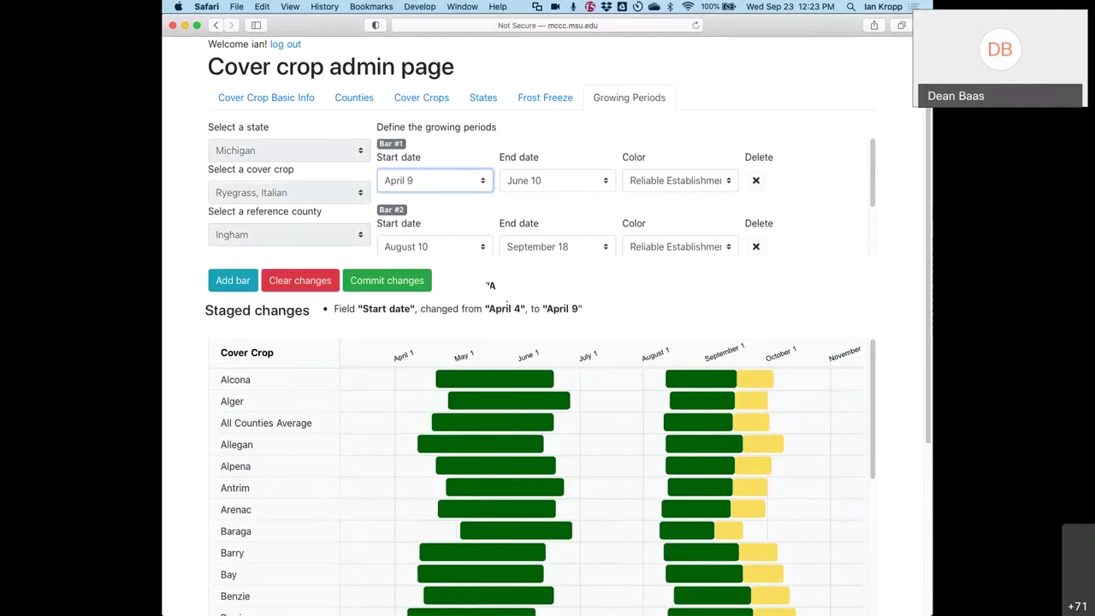
- Review the staged start date change and examine the growing period bars across the Michigan counties
scroll(539, 206, down, 3)
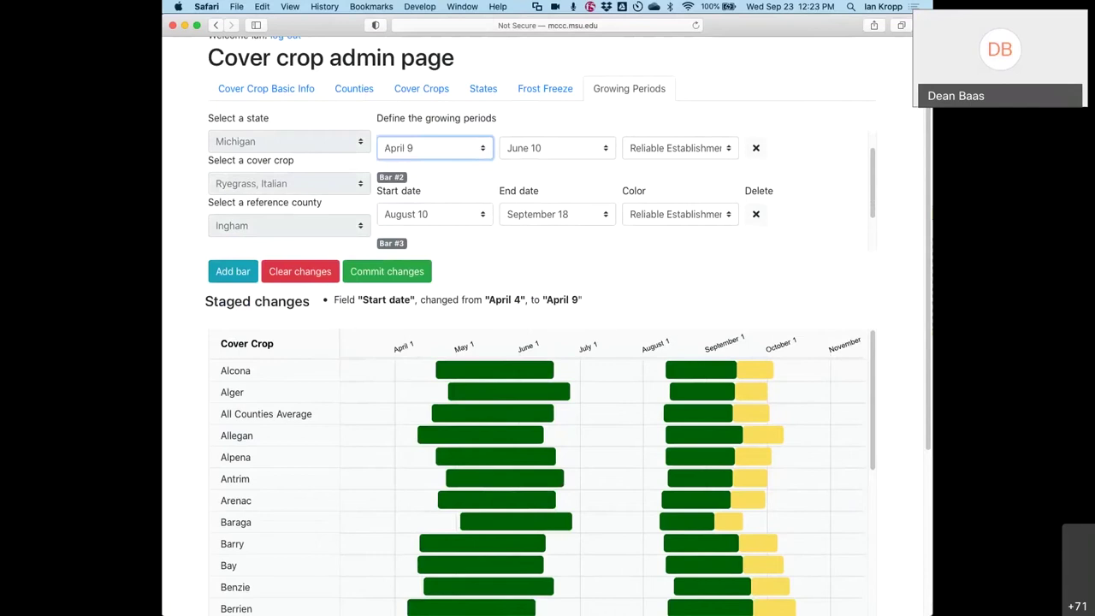
scroll(539, 196, up, 3)
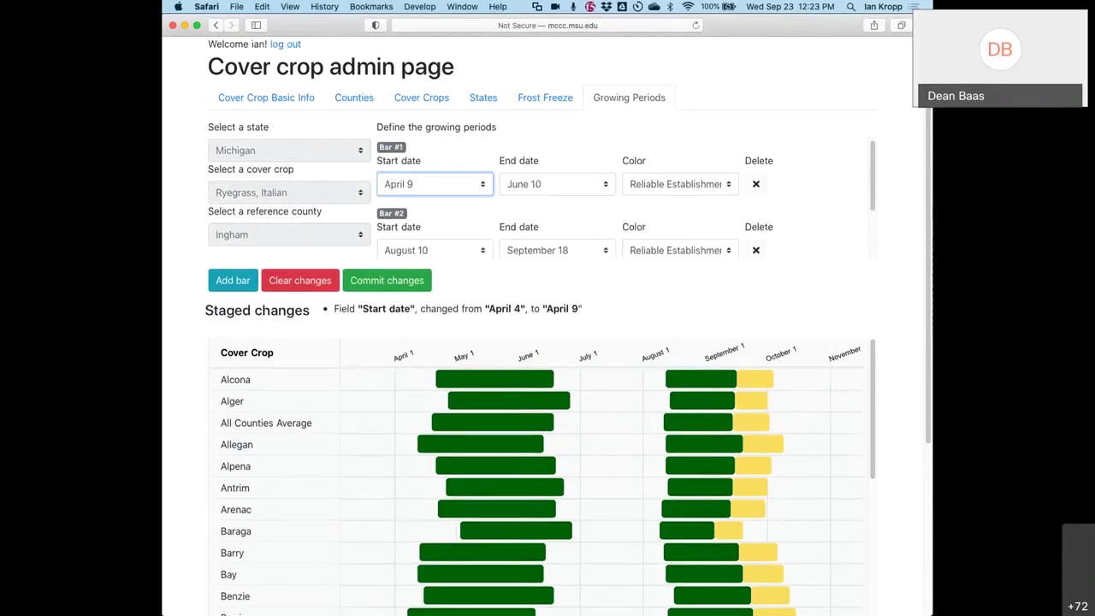
scroll(505, 479, down, 2)
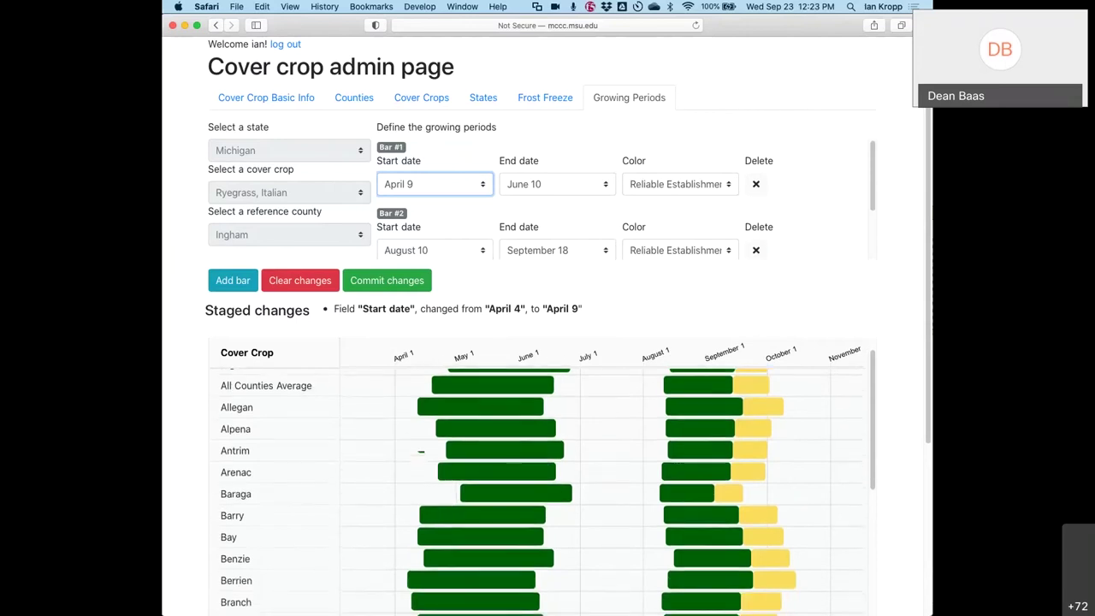
scroll(599, 488, up, 2)
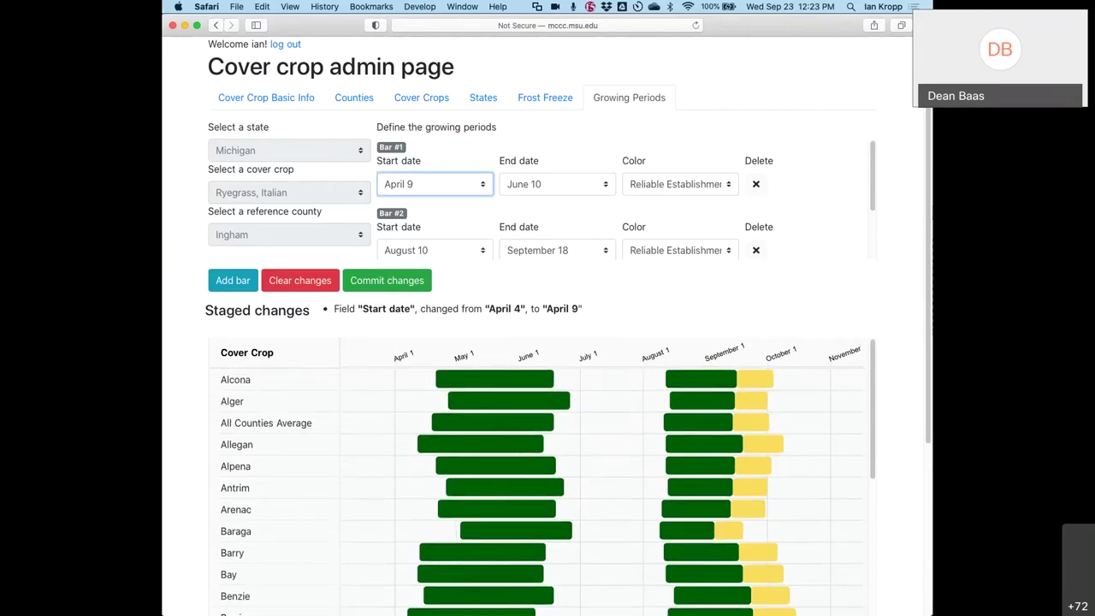
scroll(428, 492, down, 10)
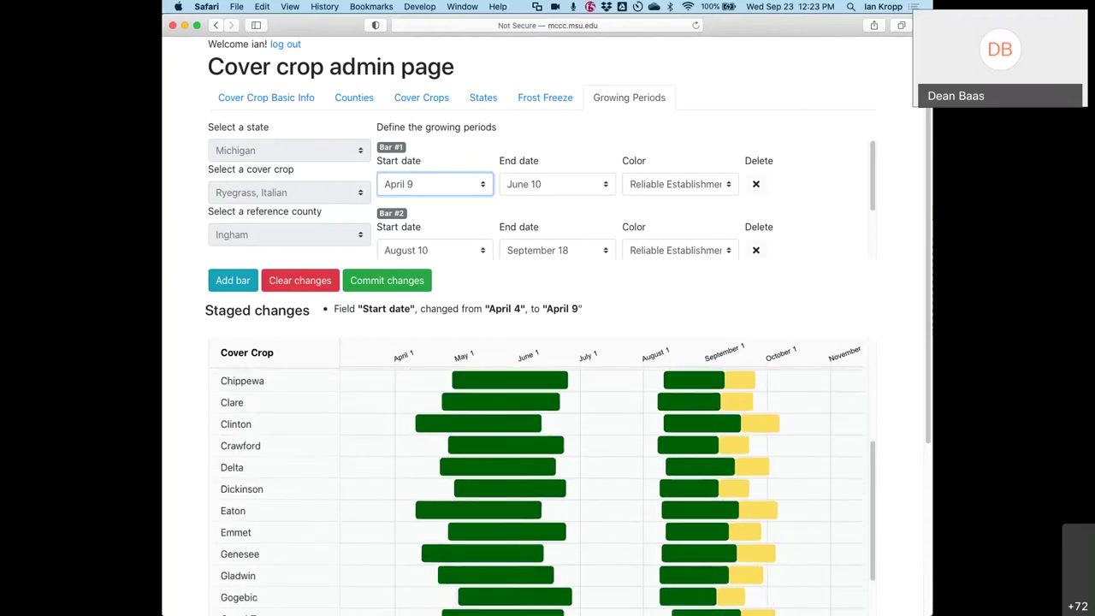
scroll(428, 492, up, 5)
scroll(475, 492, up, 8)
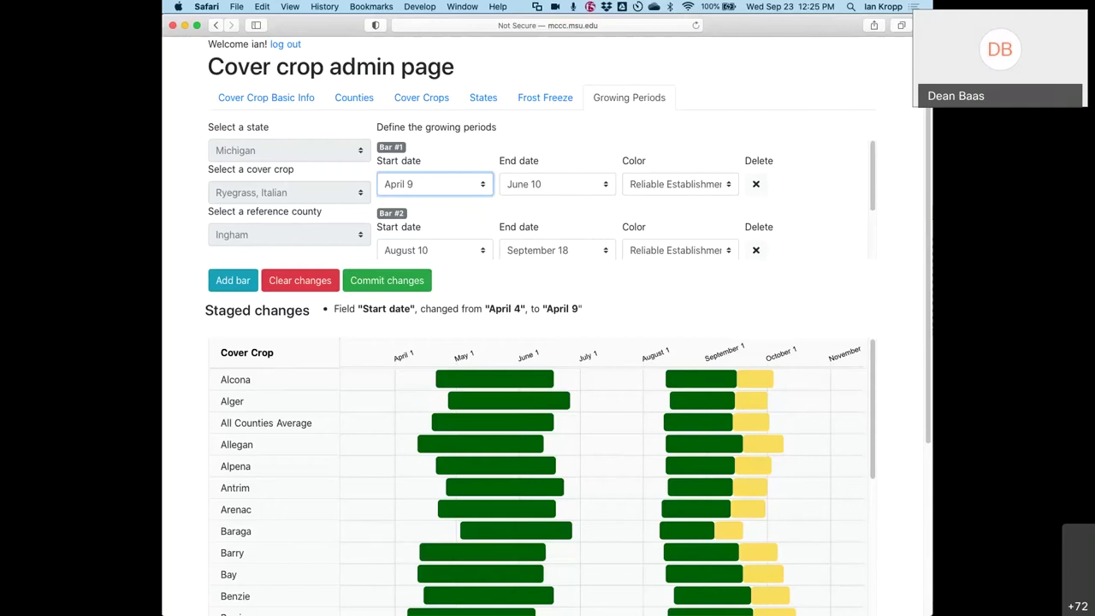
- Discard the staged start date change for Bar #1
key(ctrl+Up)
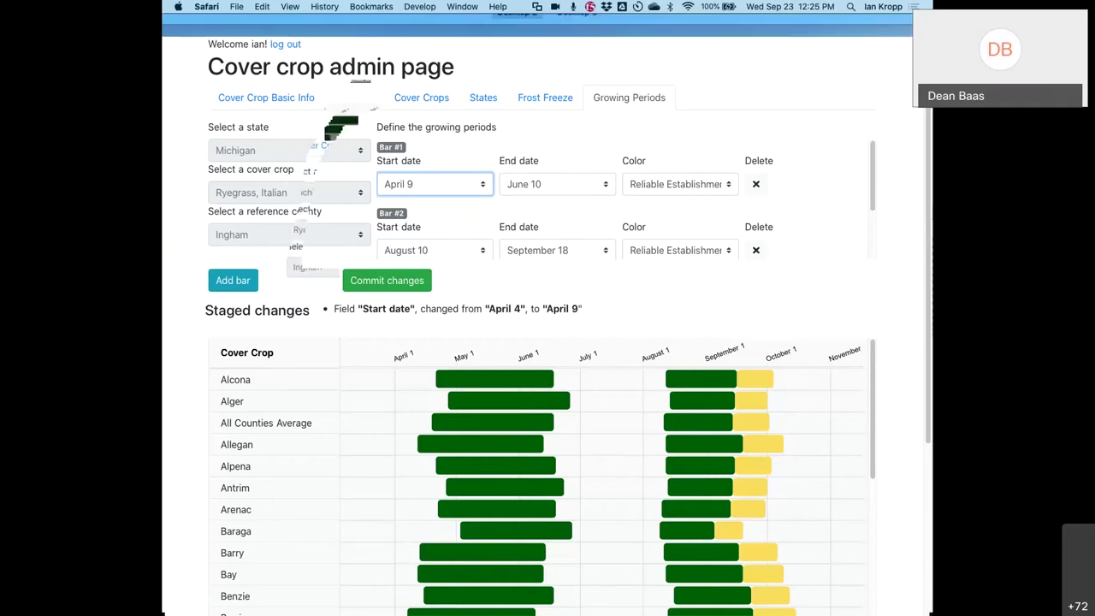
key(ctrl+Up)
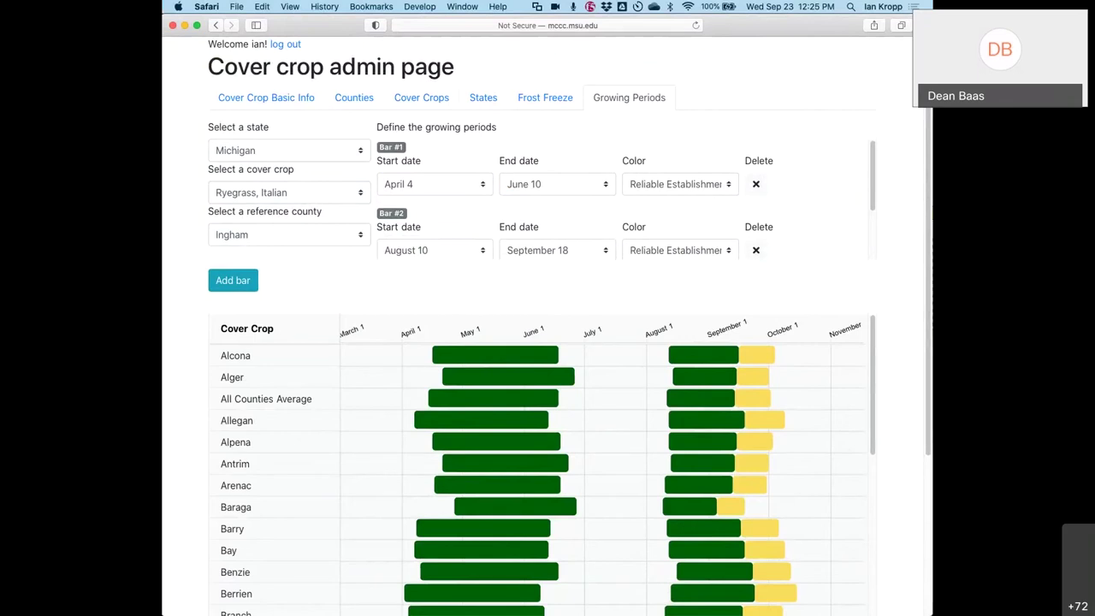
- Switch from the Cover crop admin page to the online meeting window in Firefox
key(ctrl+Up)
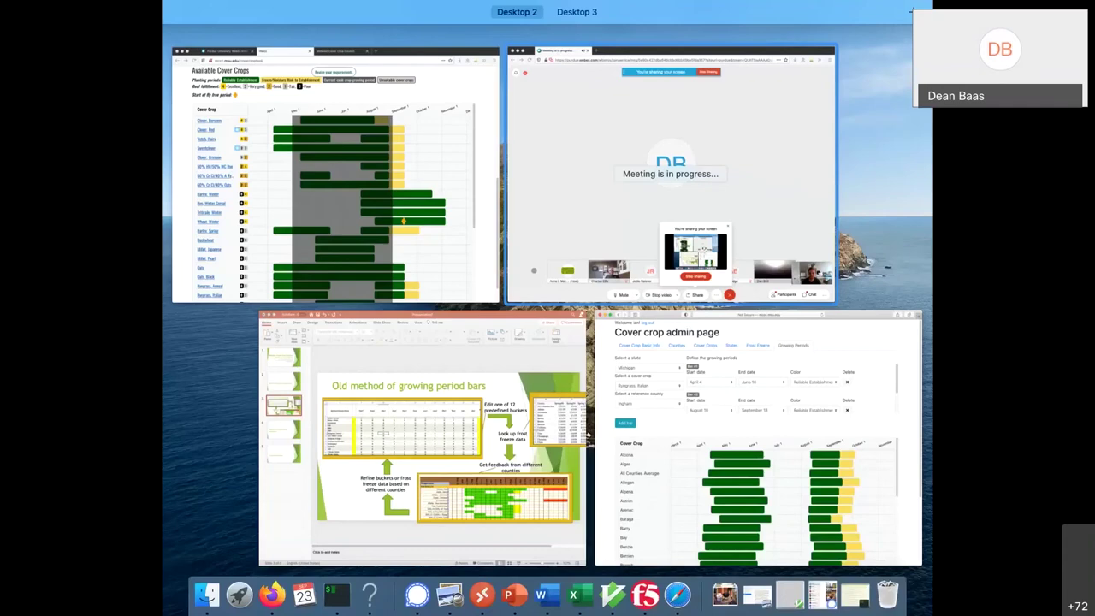
click(671, 171)
click(601, 552)
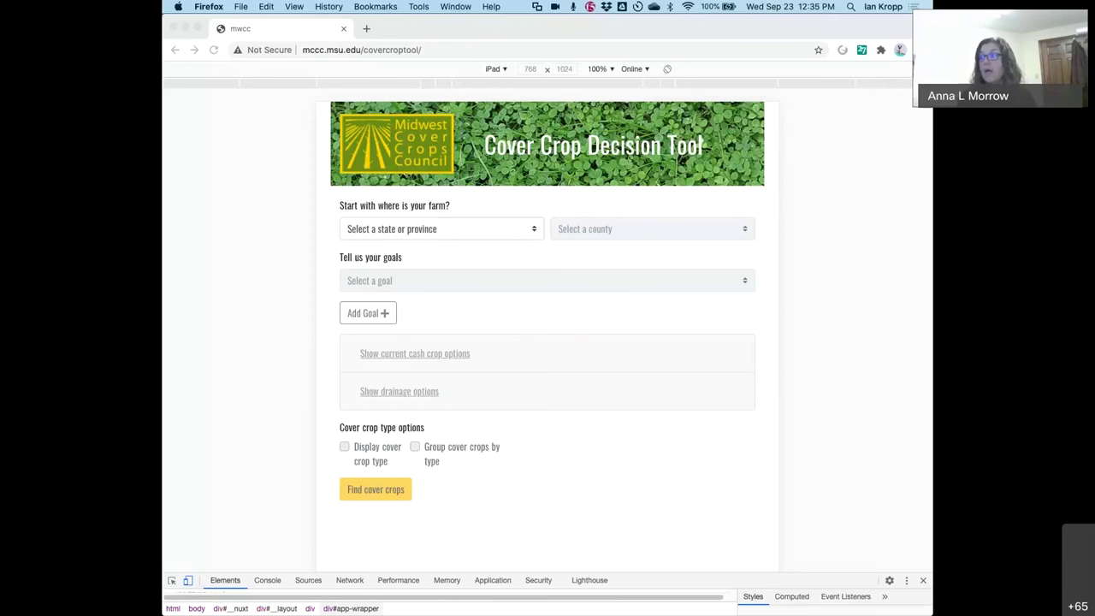
- Switch to the Cover Crop Decision Tool in Chromium and find the cover crops available for Michigan
key(ctrl+Up)
key(Escape)
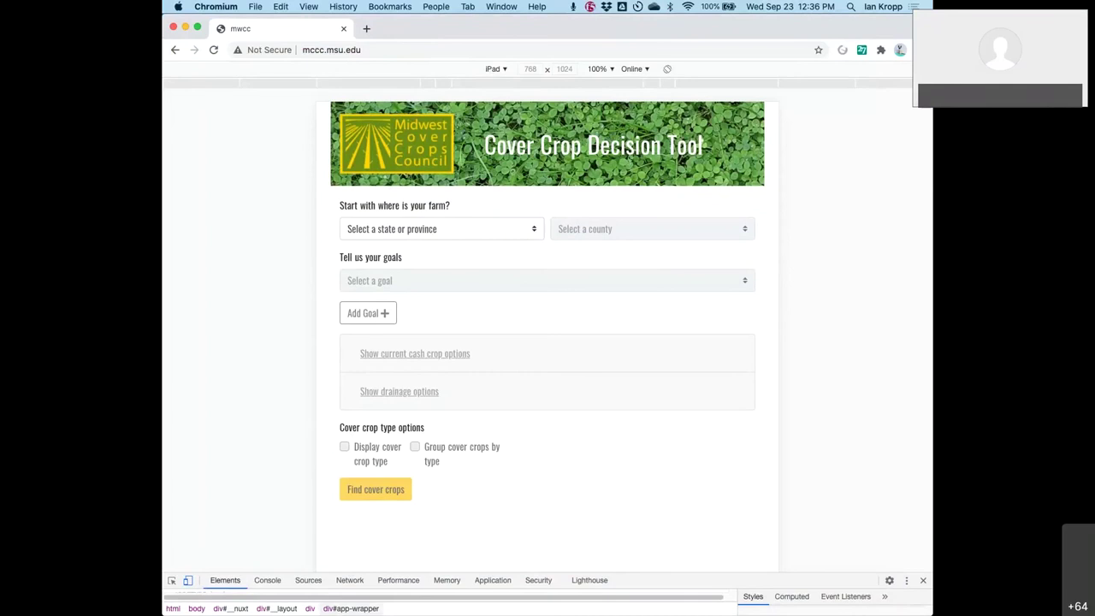
click(434, 233)
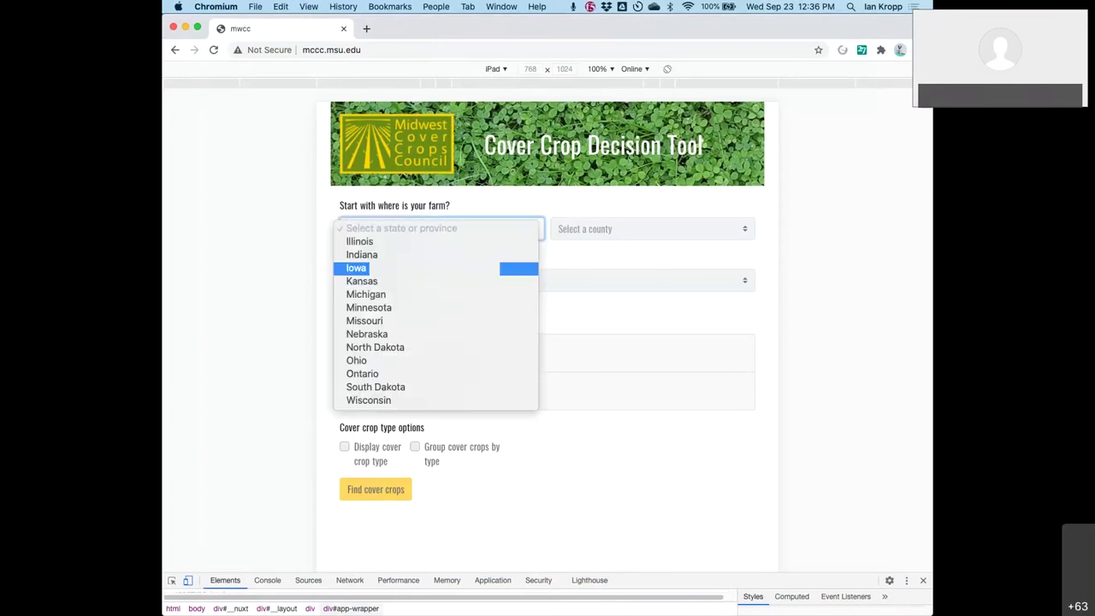
key(Return)
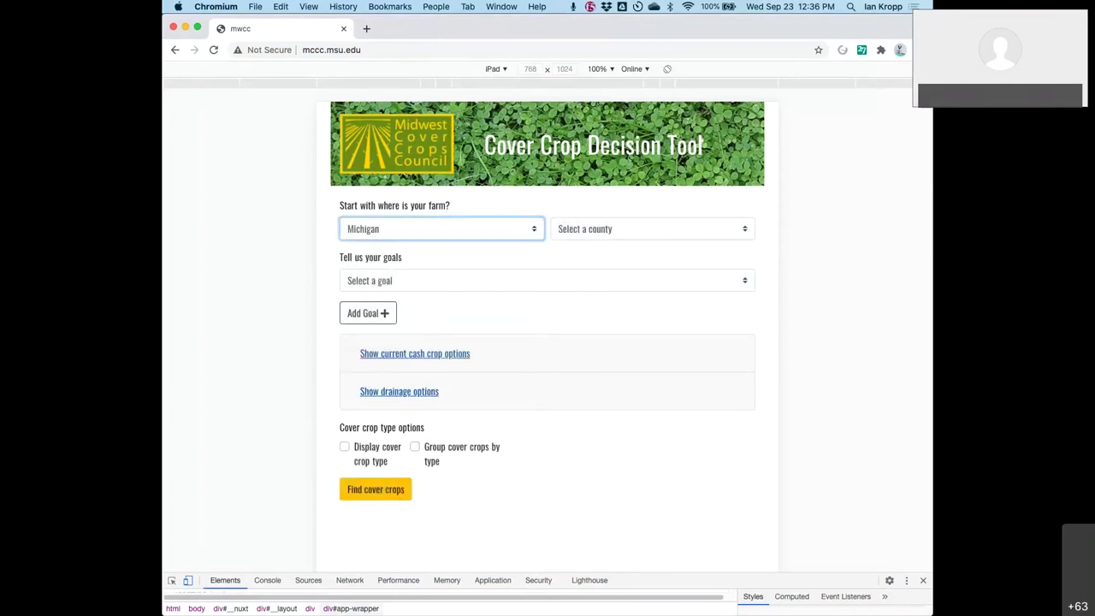
click(356, 489)
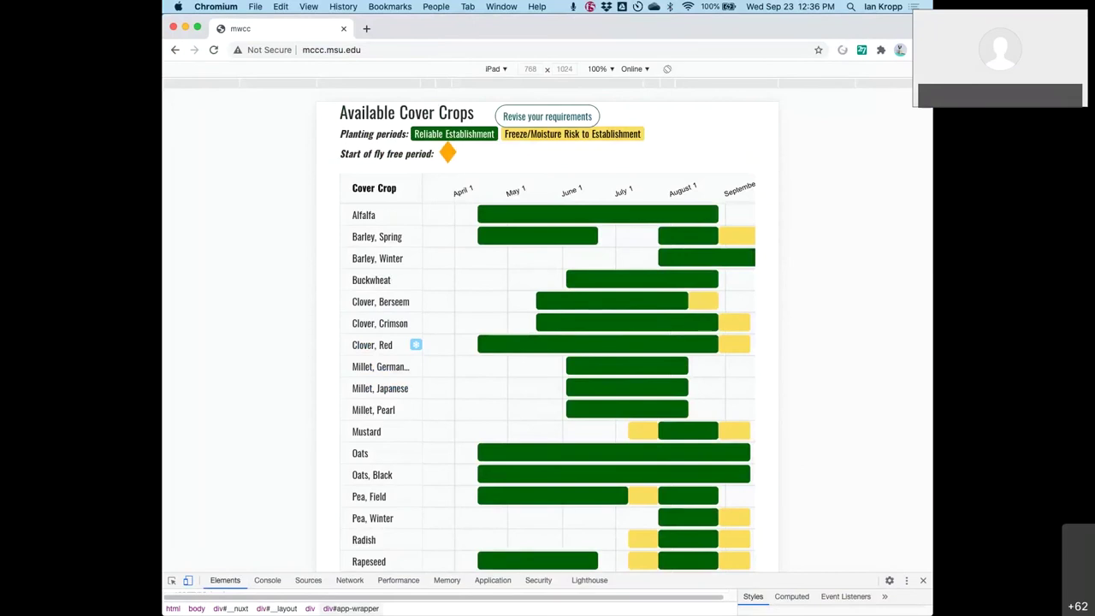
- Change the farm's county to Bay
scroll(548, 334, up, 5)
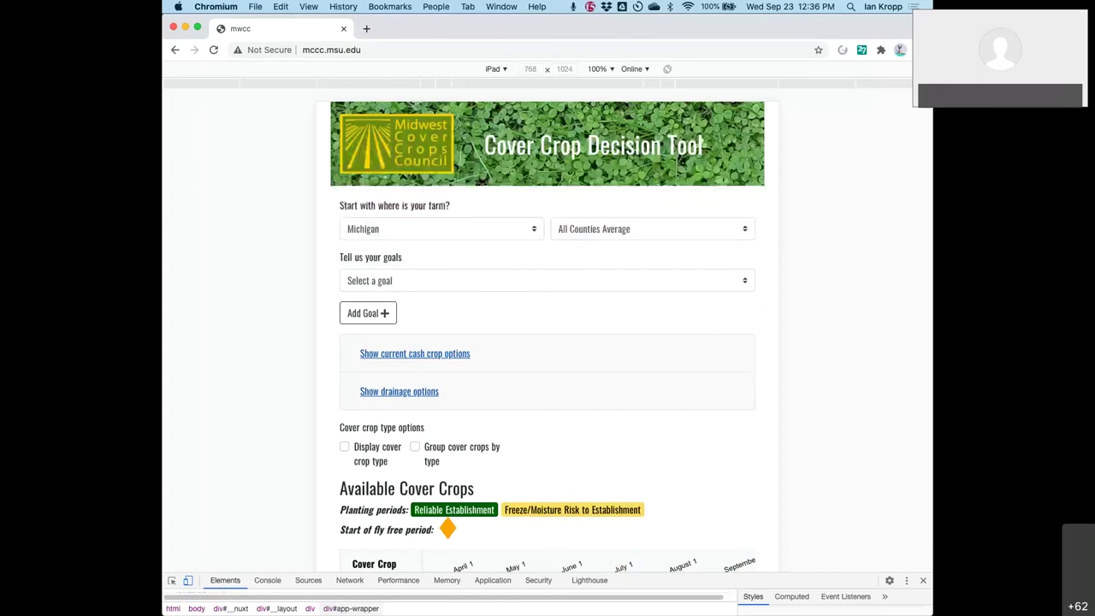
click(575, 229)
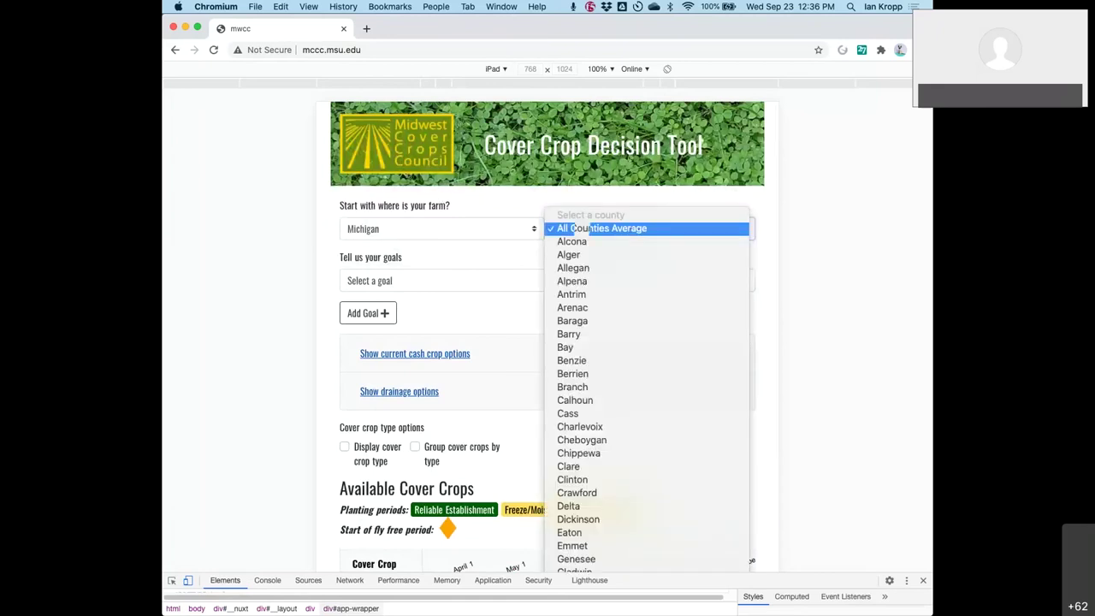
click(599, 347)
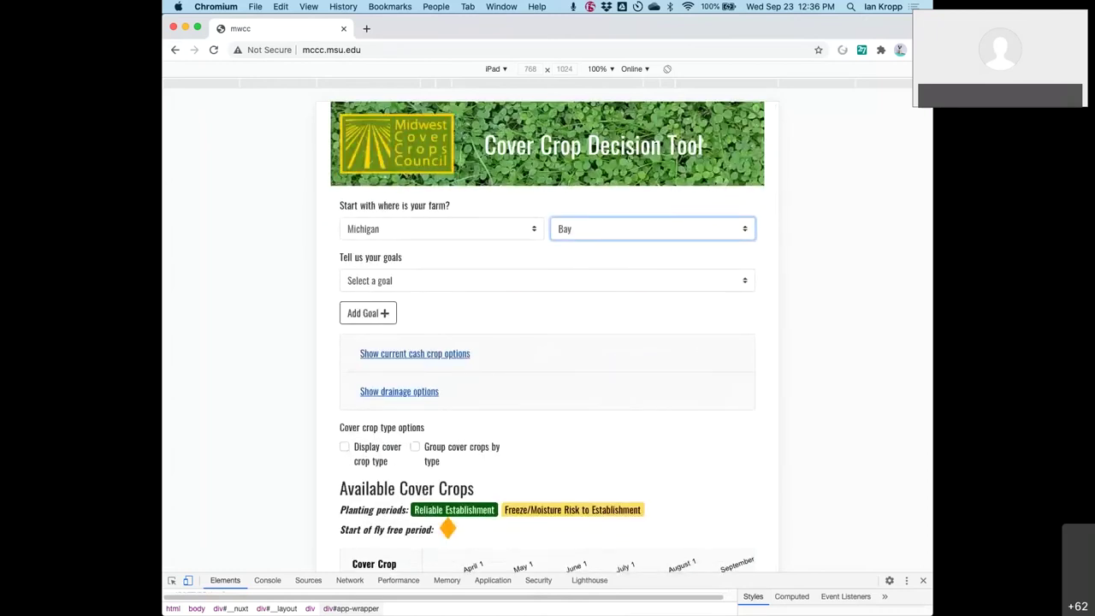
- Set the device preview zoom to 75%, jump to the updated results and return to the requirements
click(599, 68)
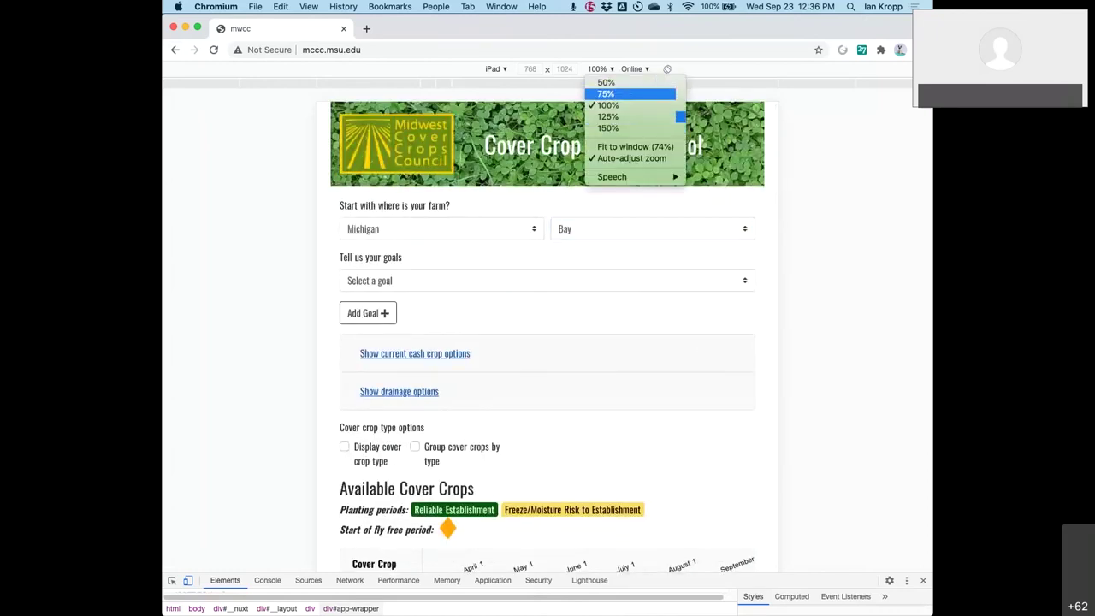
key(Return)
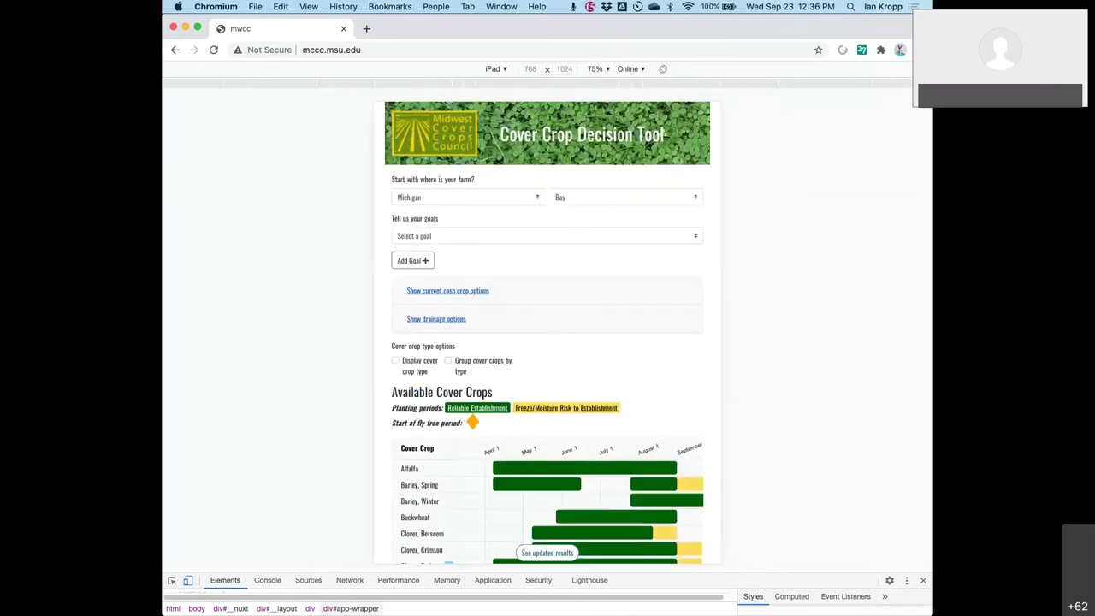
click(561, 553)
click(552, 111)
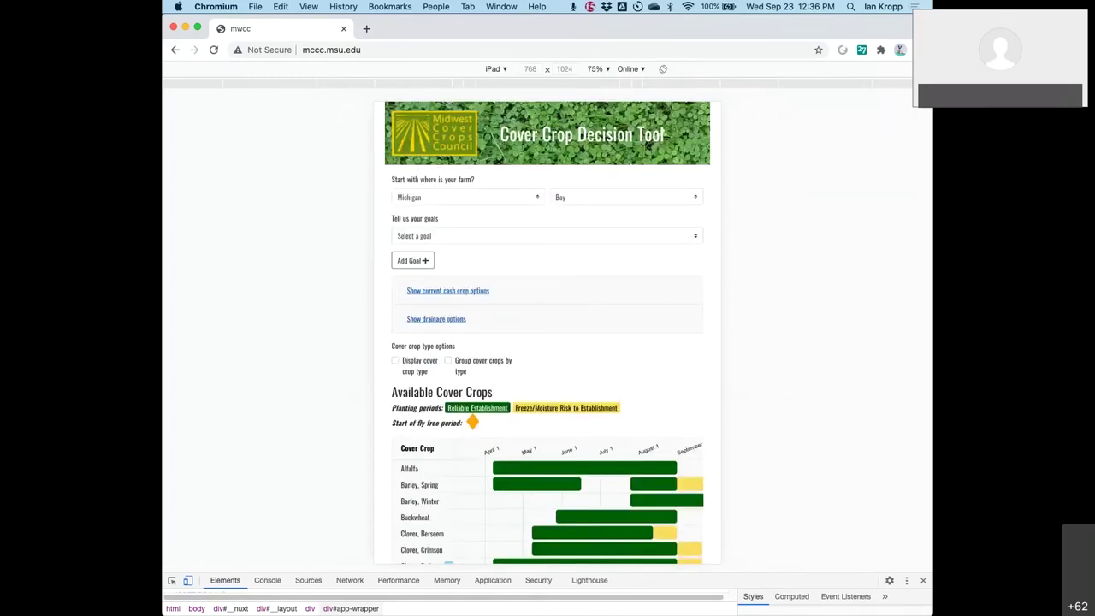
- Open the note for Clover, Red and check the planting dates of bars such as Barley, Spring, Mustard and Oats
scroll(583, 381, down, 4)
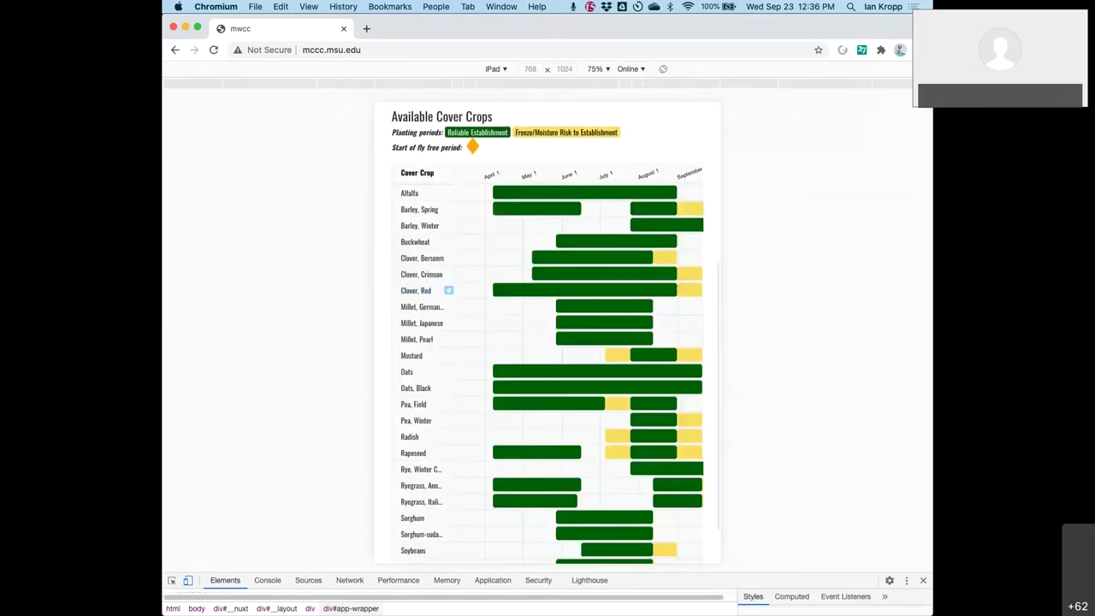
click(448, 290)
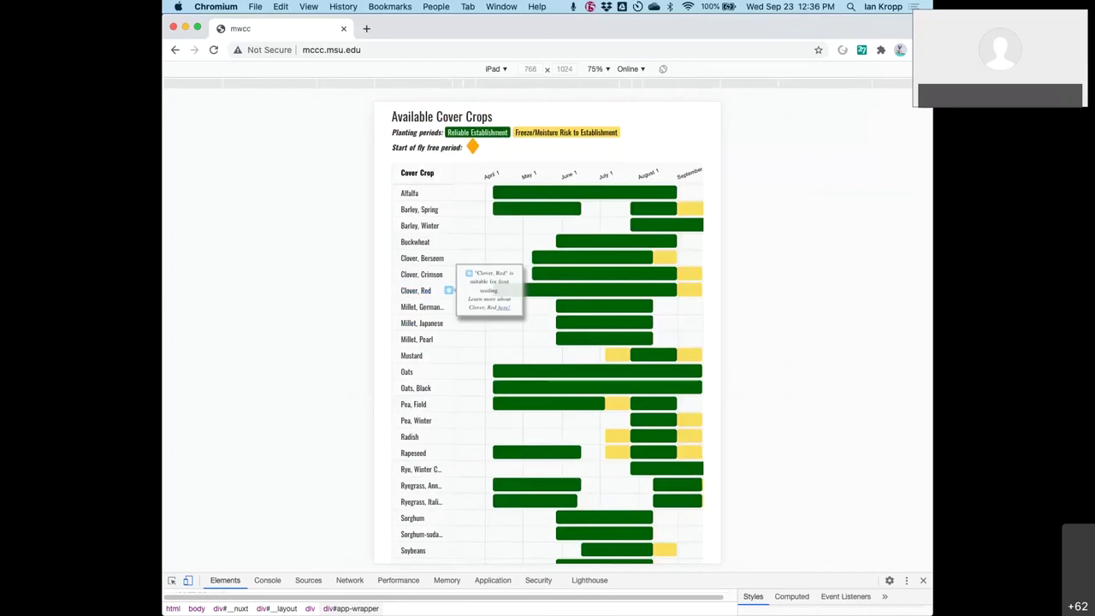
click(536, 208)
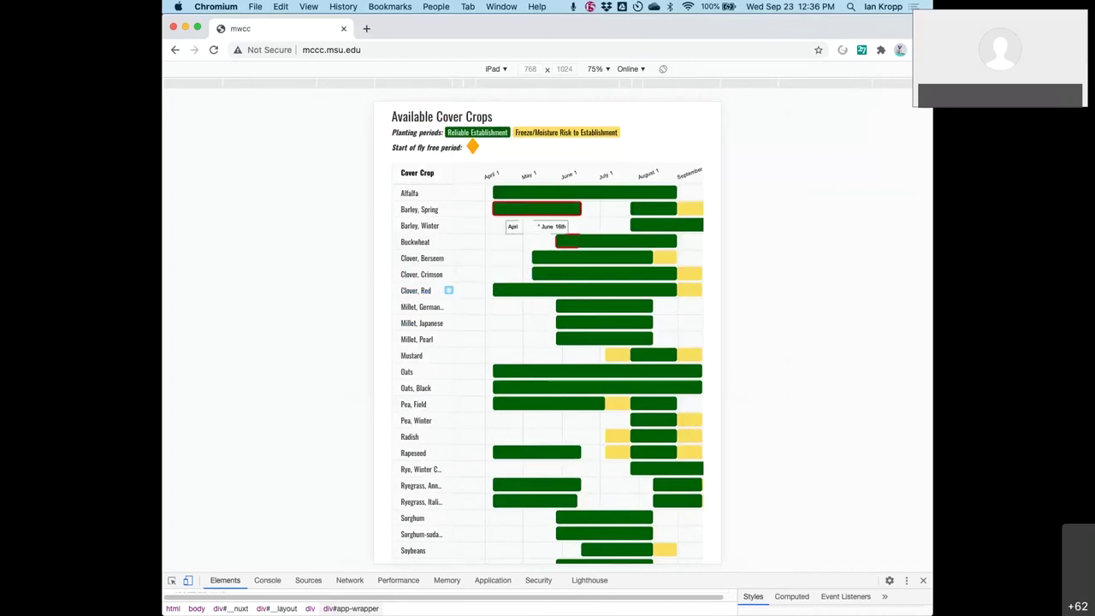
click(616, 241)
click(584, 290)
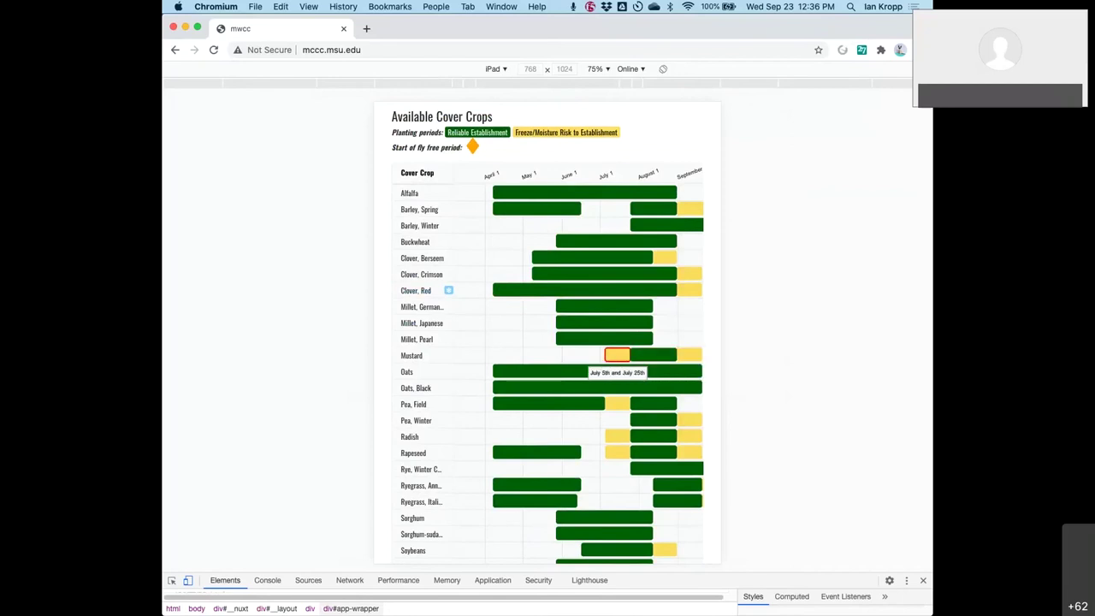
click(642, 371)
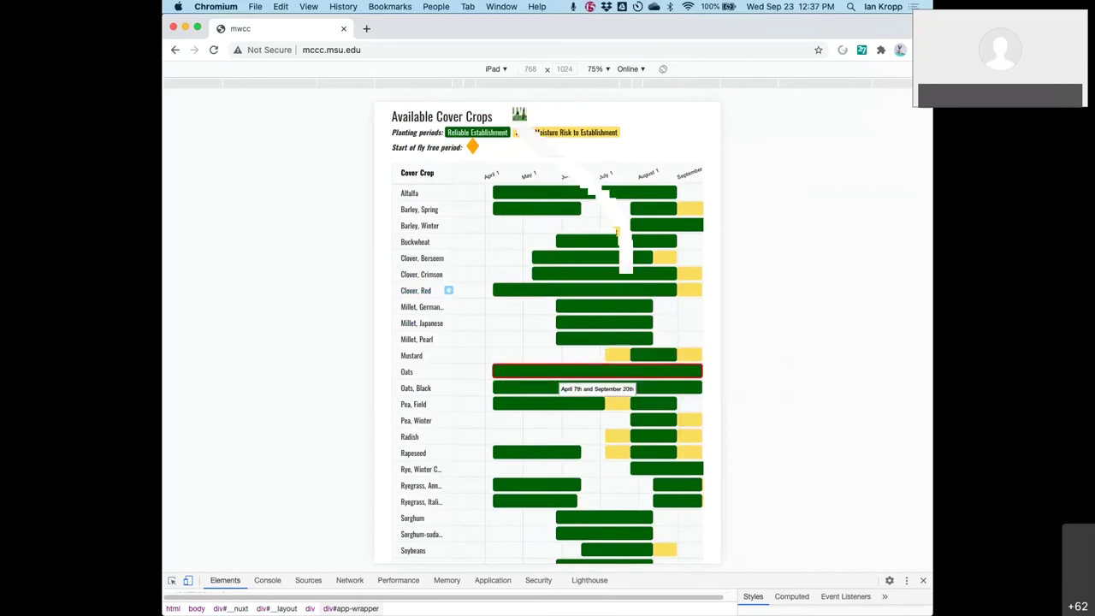
- Open a new browser tab with a device preview emulating the iPhone 5/SE
scroll(518, 113, up, 5)
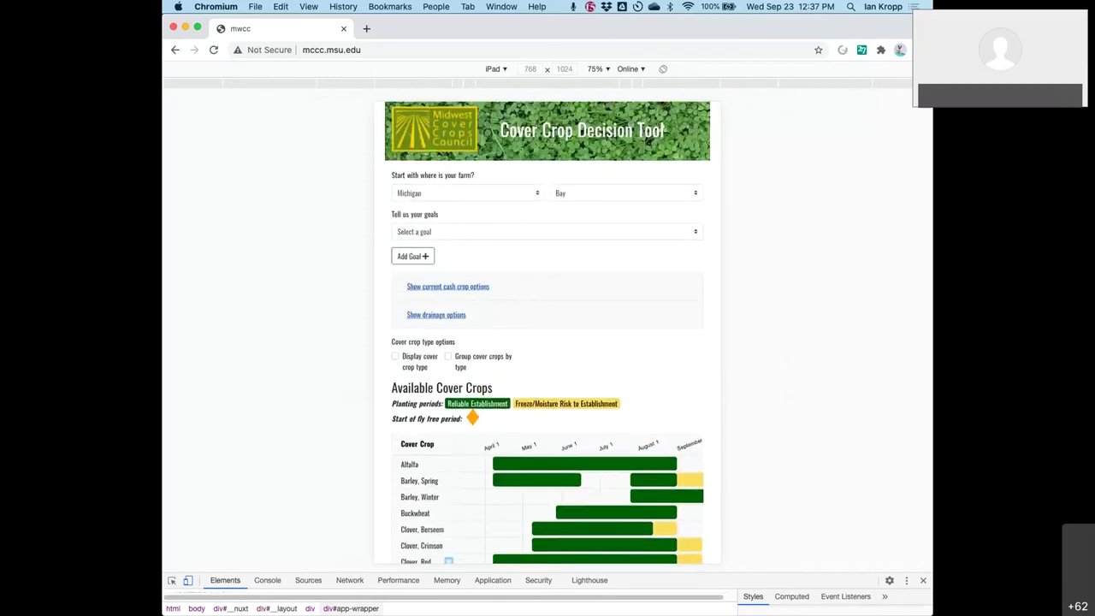
key(super+l)
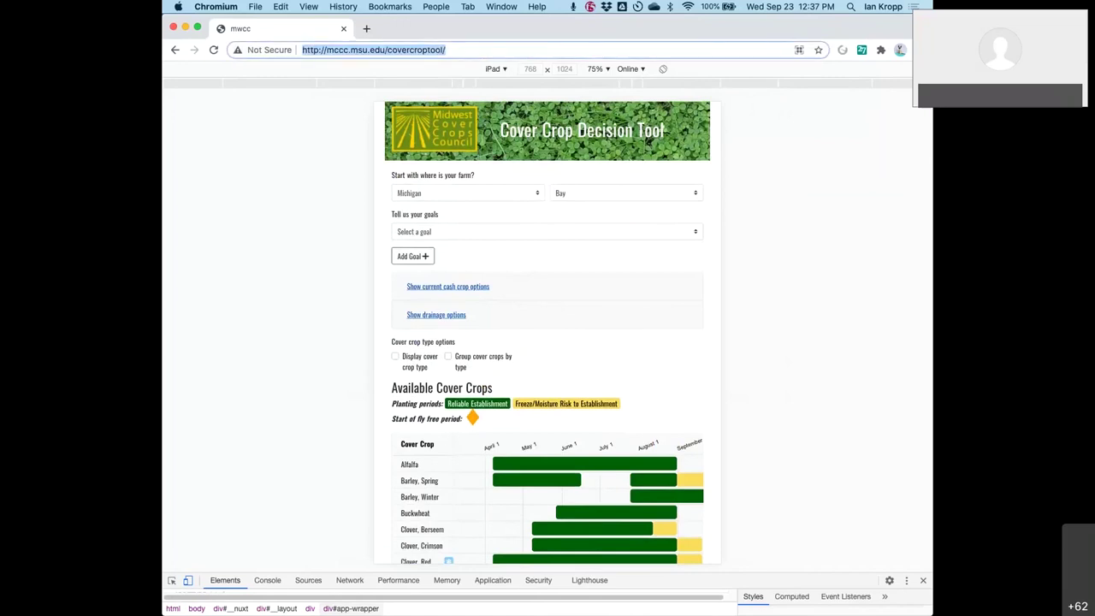
key(super+t)
right_click(317, 76)
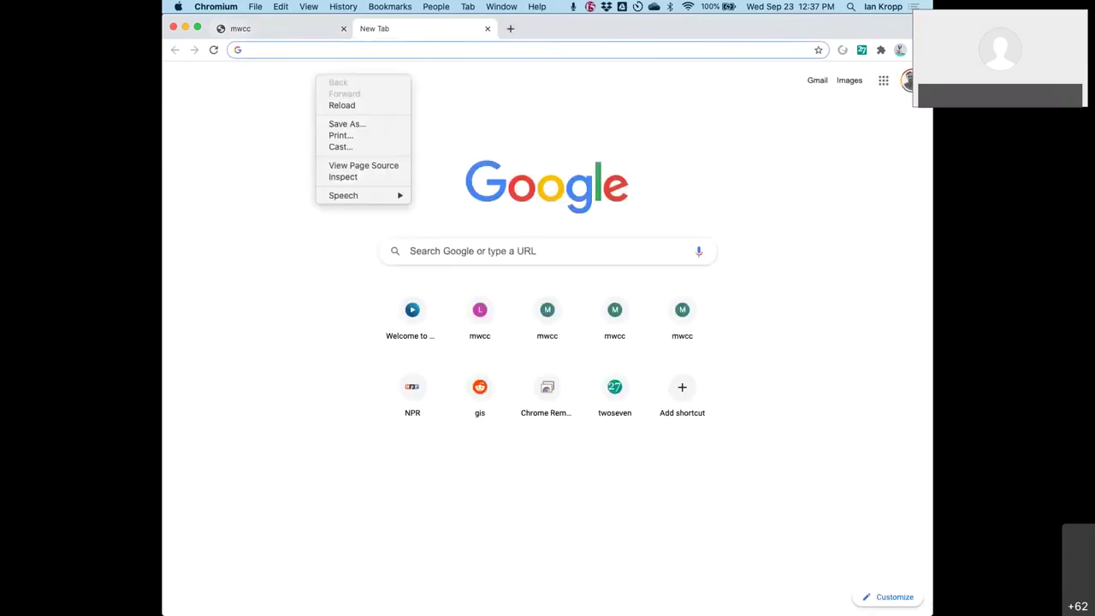
click(343, 176)
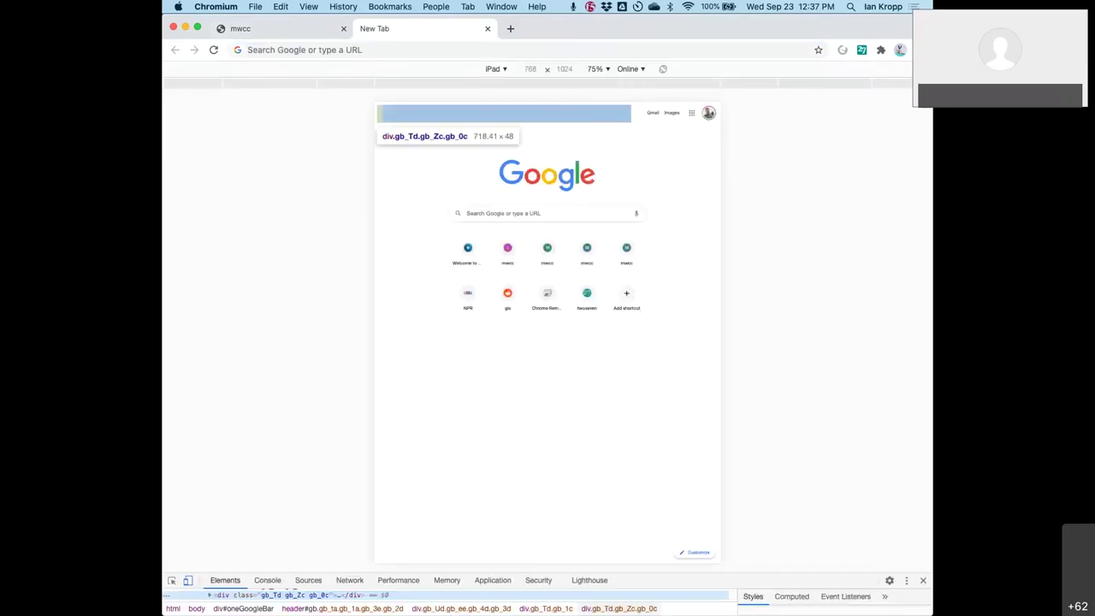
click(496, 68)
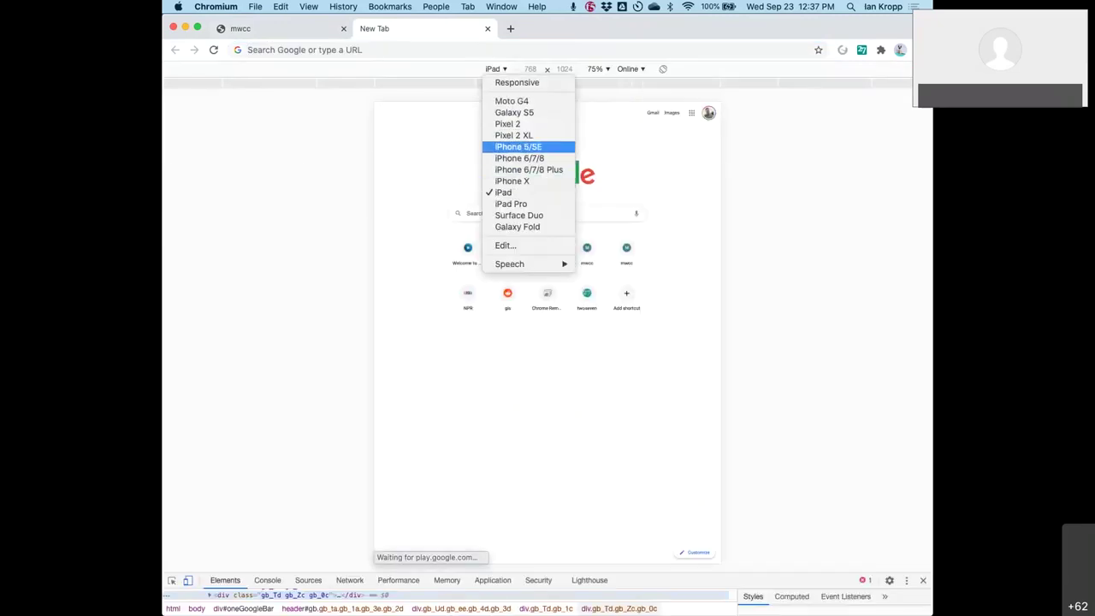
click(518, 146)
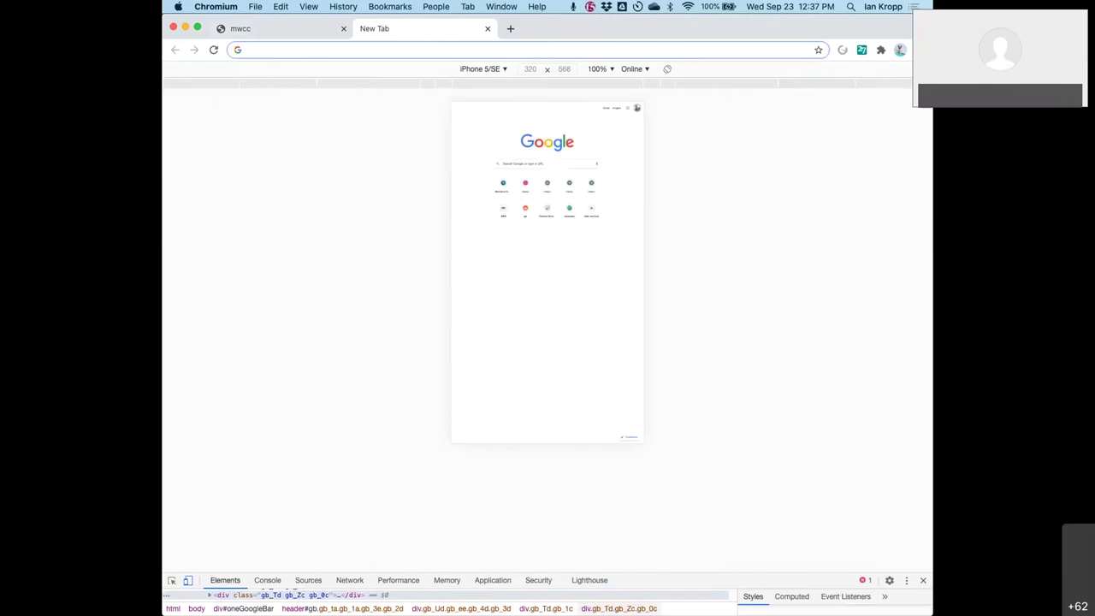
text(m)
key(Right)
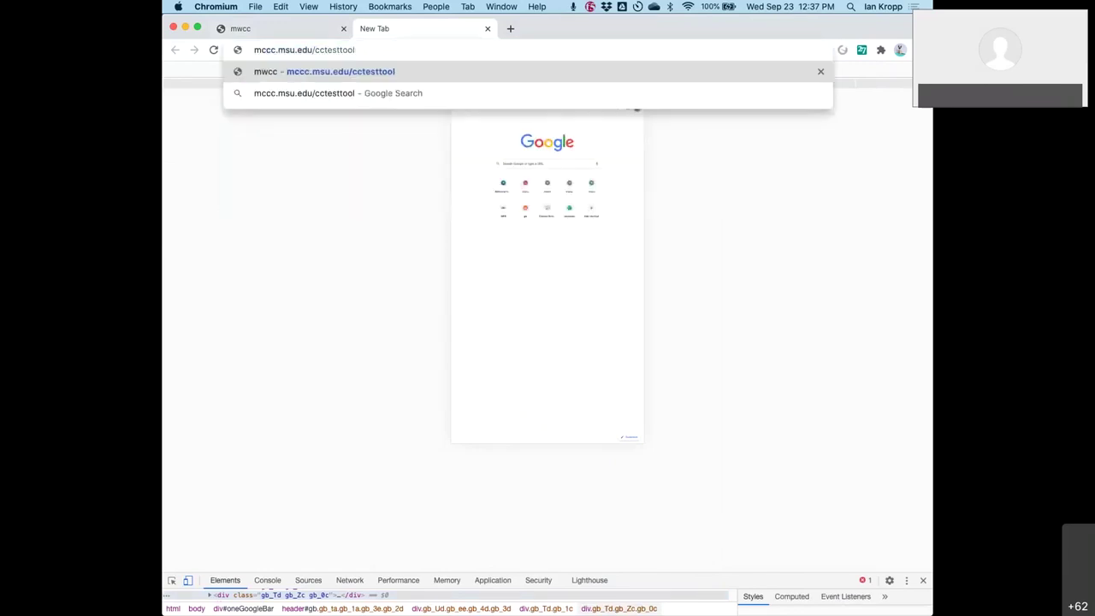
key(Return)
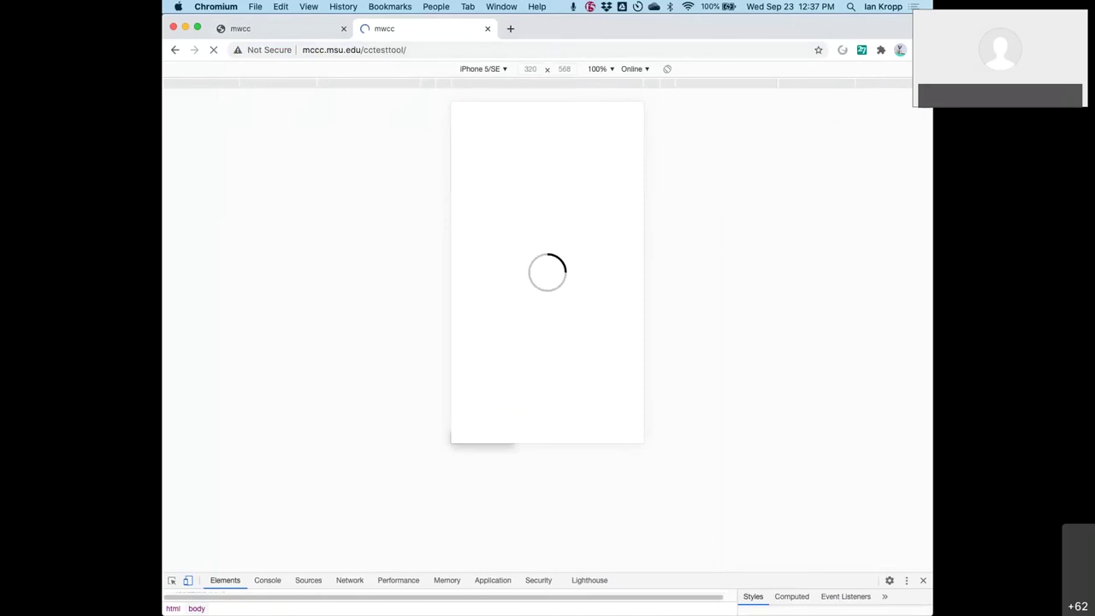
- Load mccc.msu.edu/covercroptool in the phone-sized preview
key(super+l)
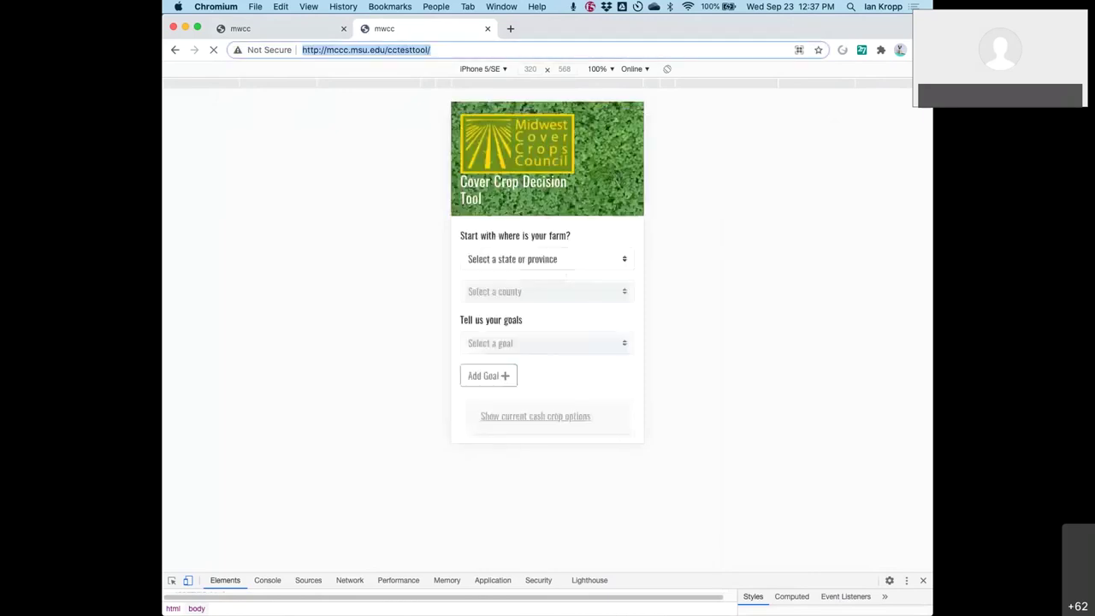
text(m)
key(Right)
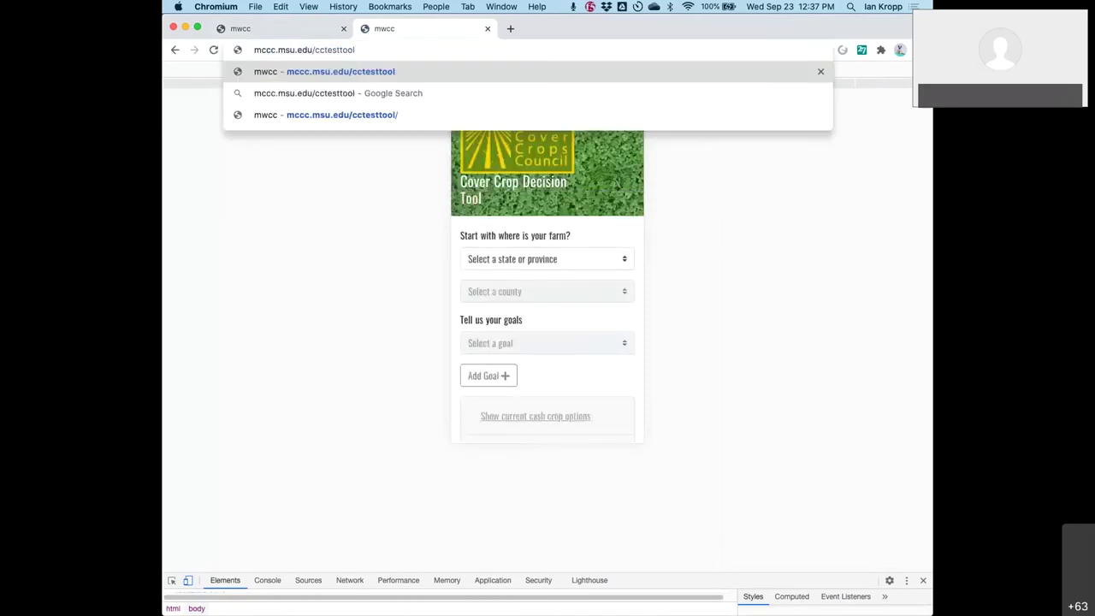
key(alt+BackSpace)
text(cover)
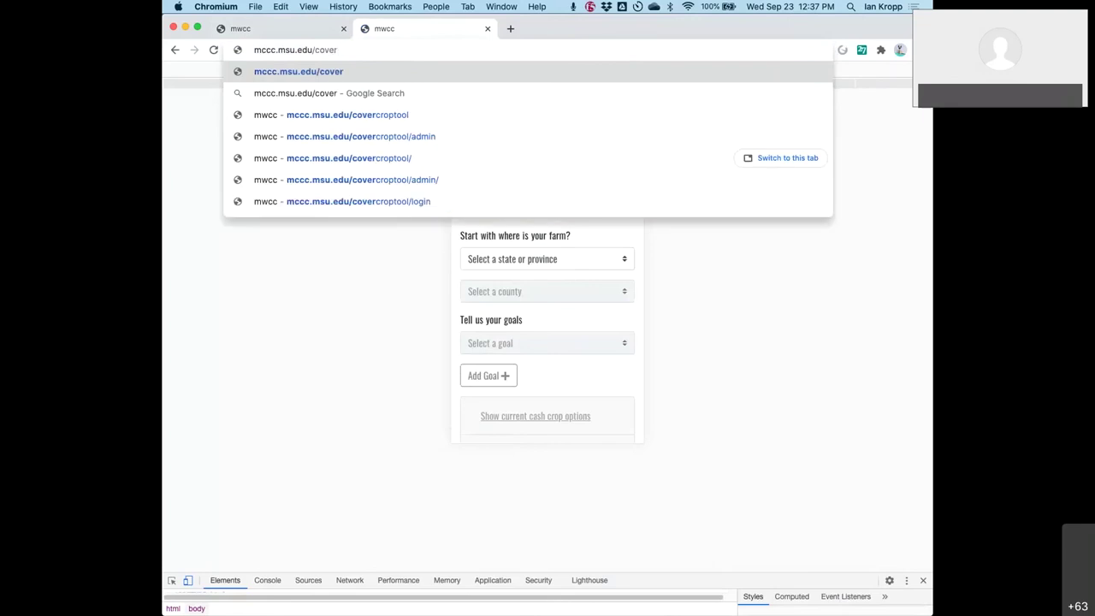
text(croptool)
key(Return)
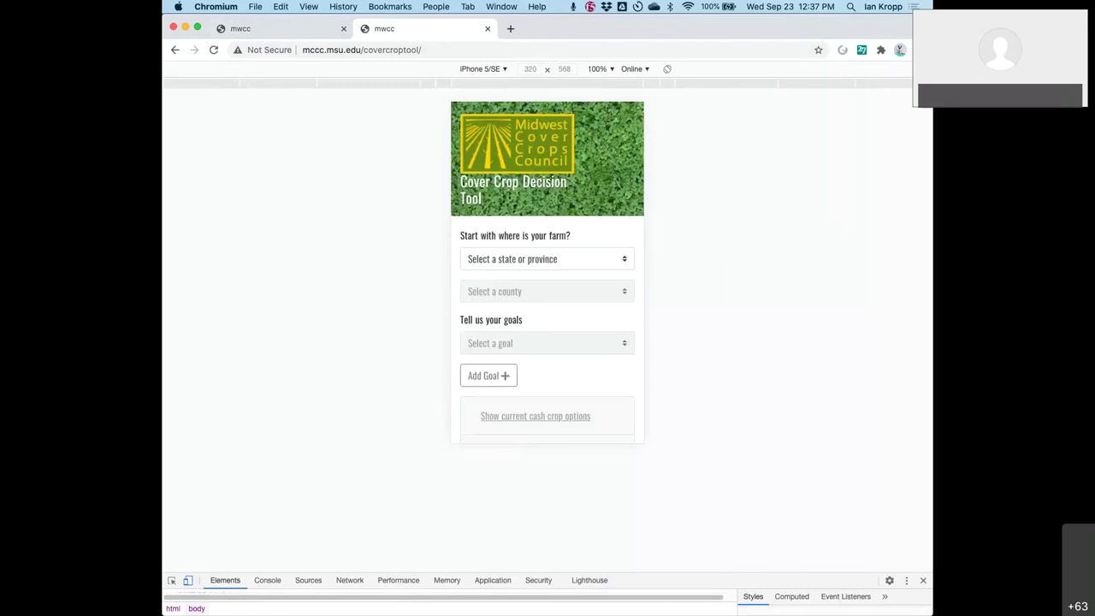
- Choose Ohio as the farm's state, using the All Counties Average
click(547, 259)
click(547, 259)
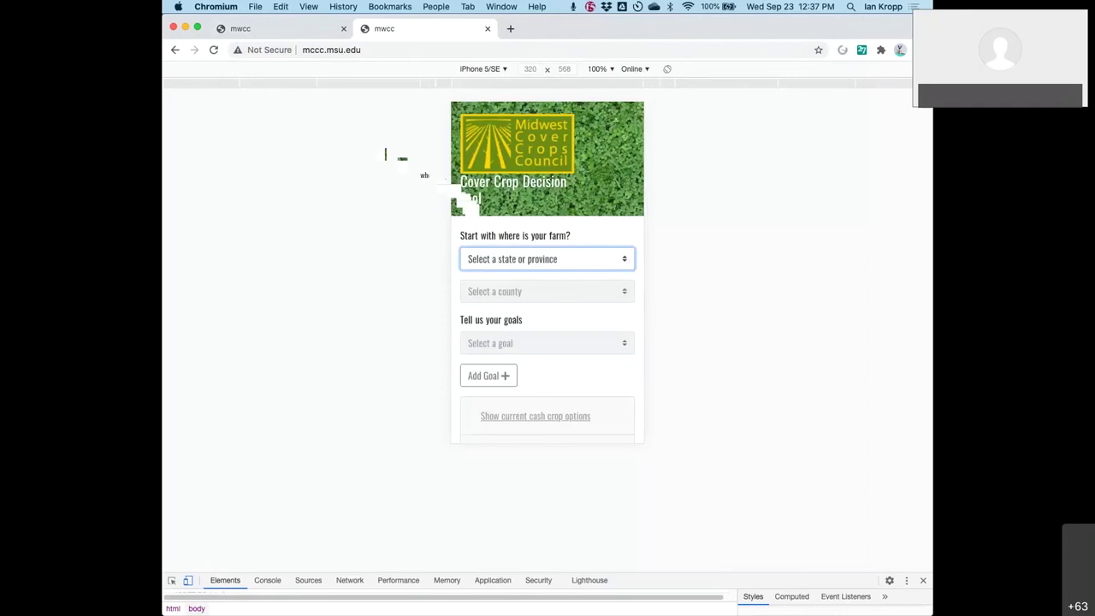
key(super+1)
key(super+2)
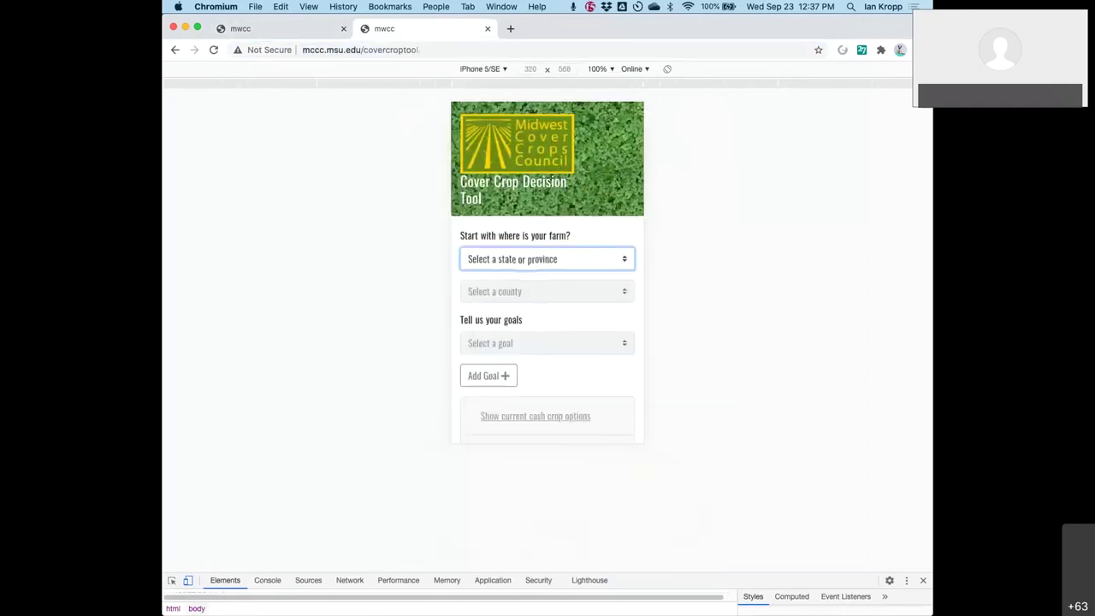
key(space)
key(Down)
key(Down)
key(Down)
key(Down)
key(Up)
key(Return)
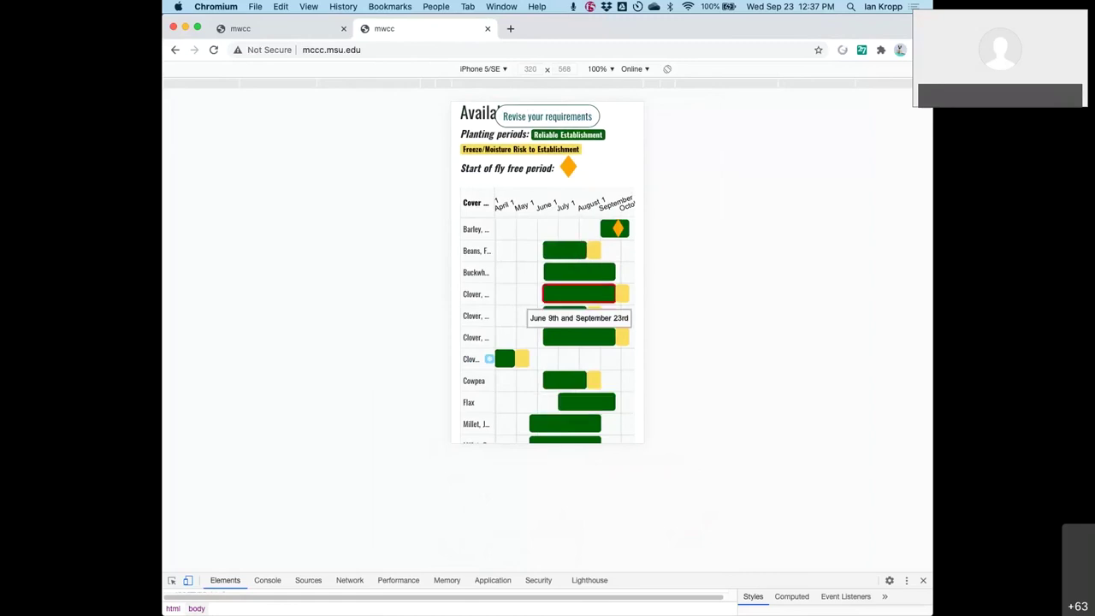
- Set the goal to Grain/Seed Harvest Value and display the updated results
scroll(548, 274, up, 2)
scroll(548, 274, up, 4)
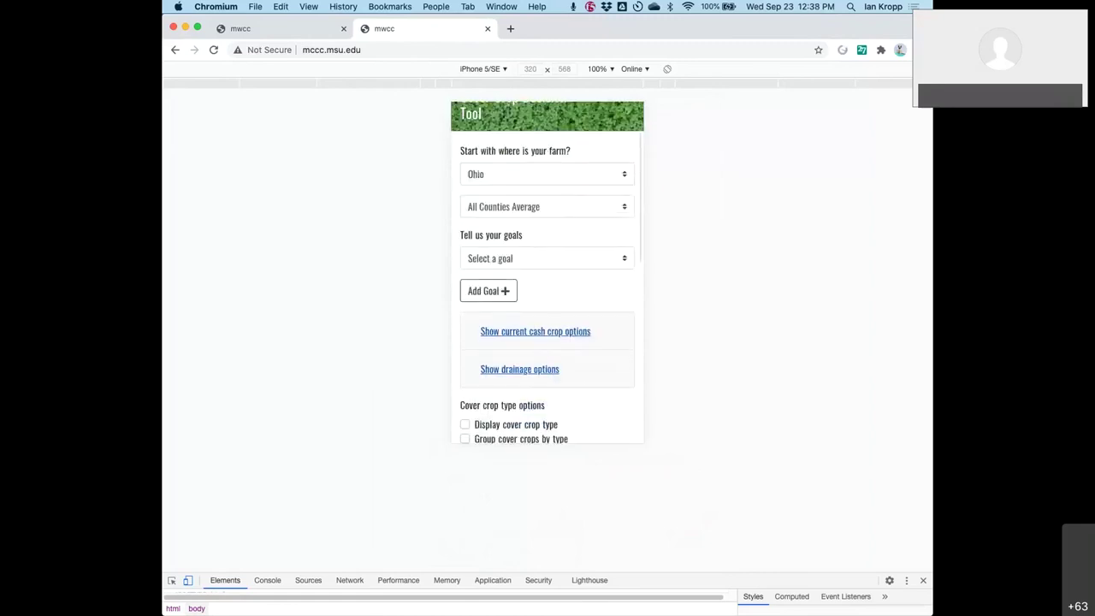
click(542, 257)
click(522, 310)
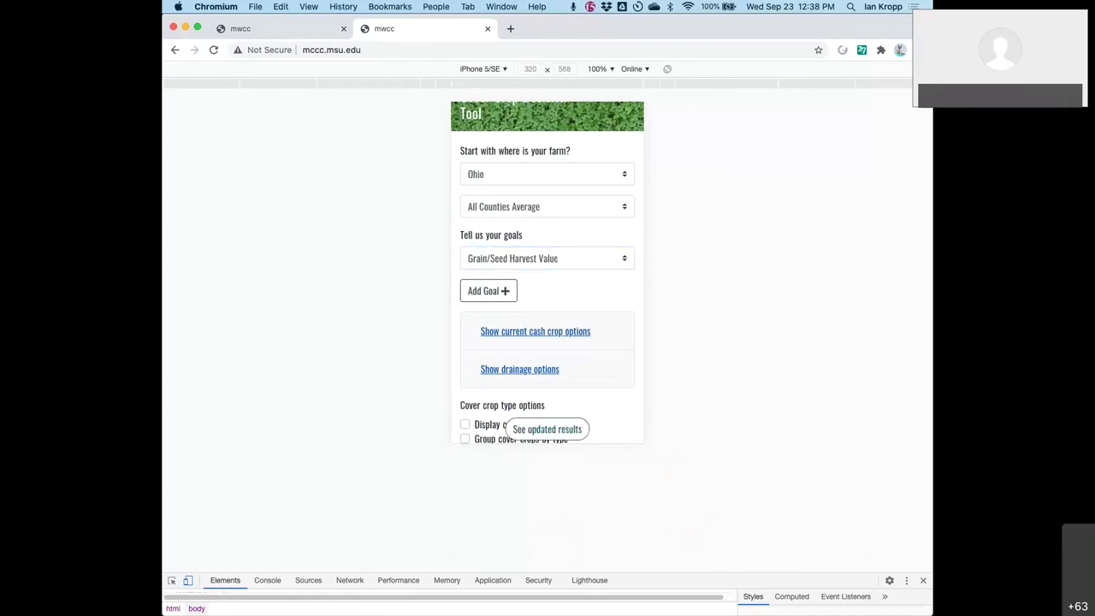
click(551, 428)
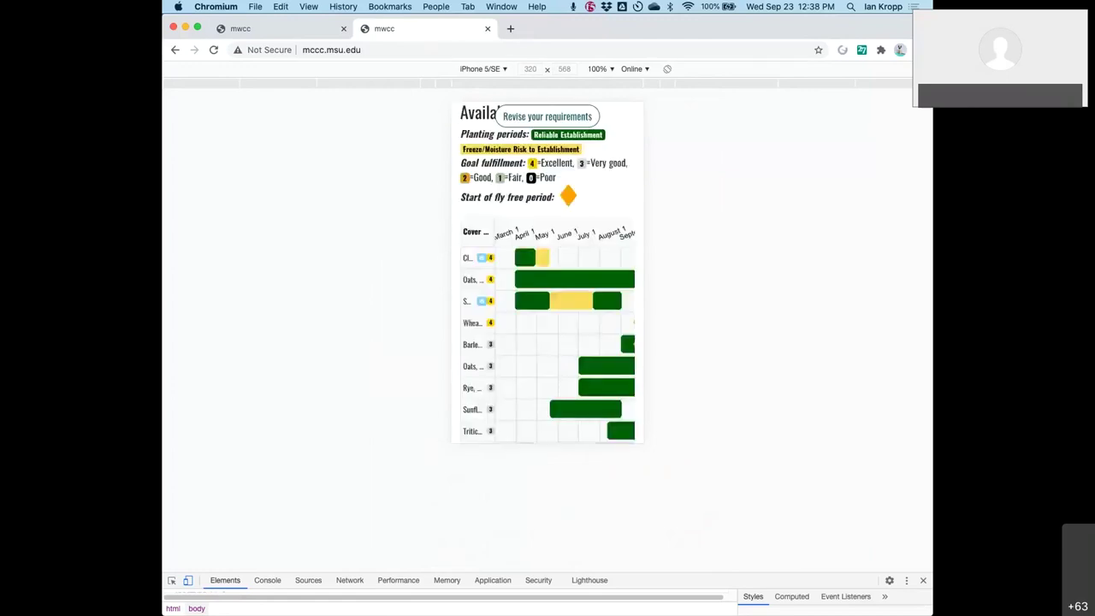
- Review the goal ranking details of crops such as Oats, Winter and return to the requirements
click(490, 323)
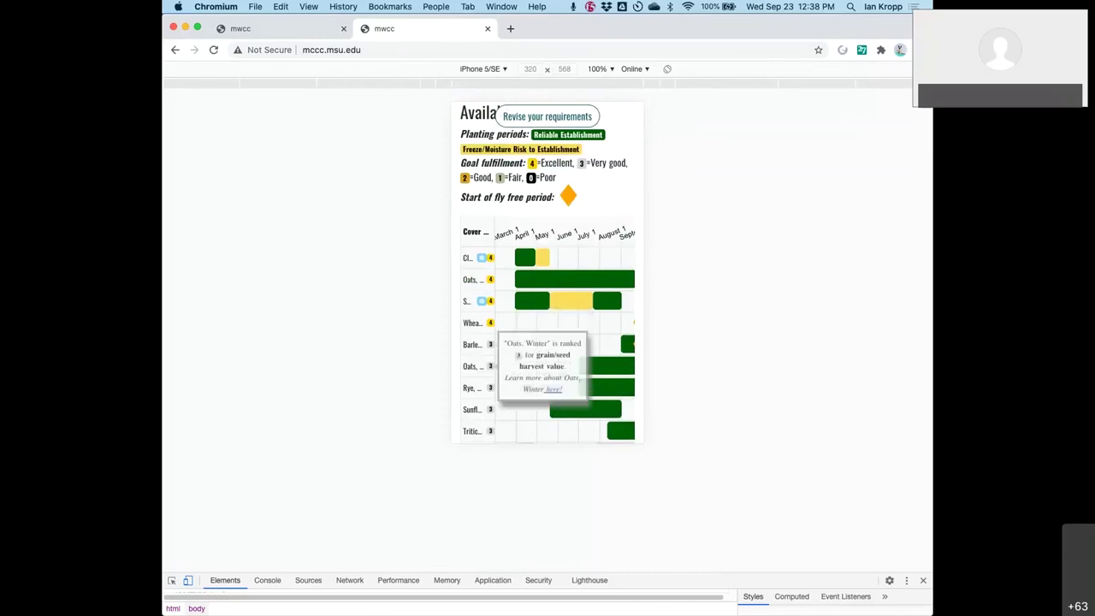
scroll(522, 368, down, 3)
scroll(522, 368, down, 4)
scroll(522, 368, up, 6)
scroll(547, 274, up, 10)
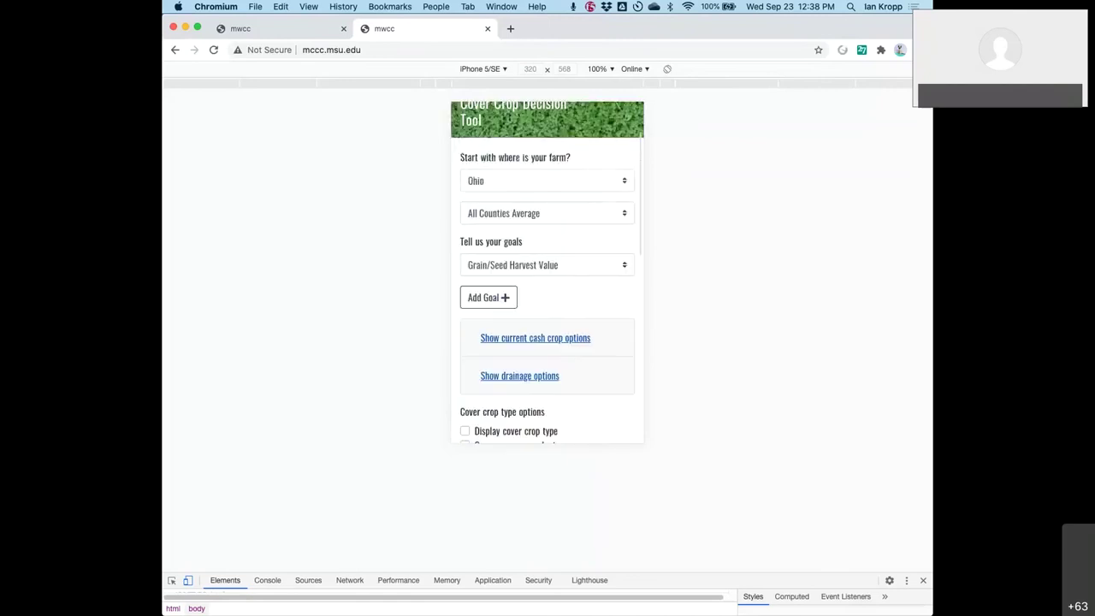
scroll(548, 274, up, 2)
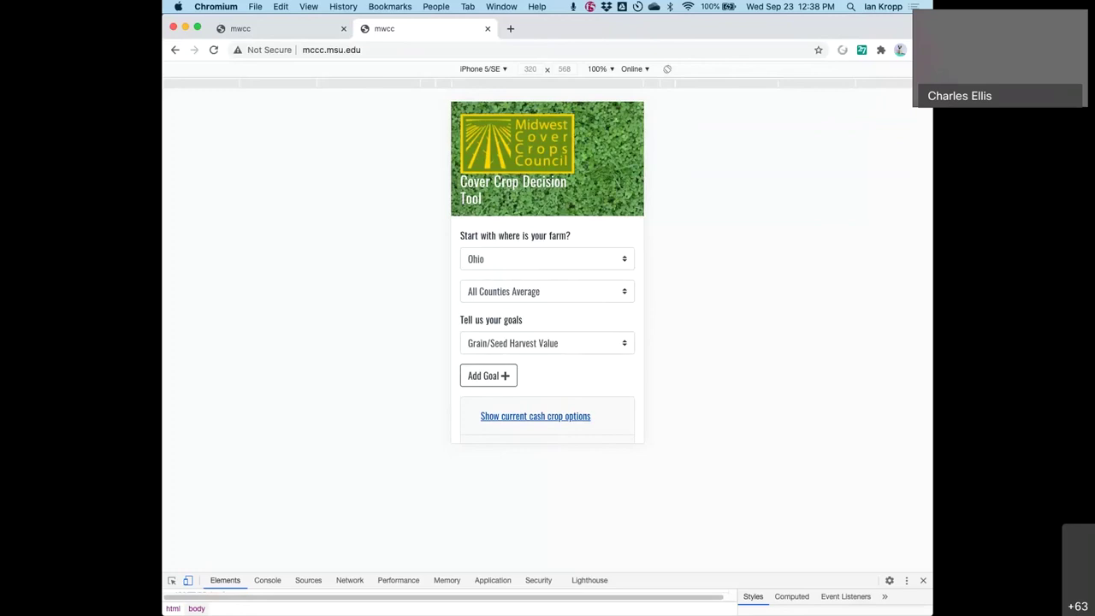
- Open the Sunflower - Black Oil (in Mix) information sheet and review sections such as Performance and Roles and Potential Advantages
scroll(522, 365, down, 10)
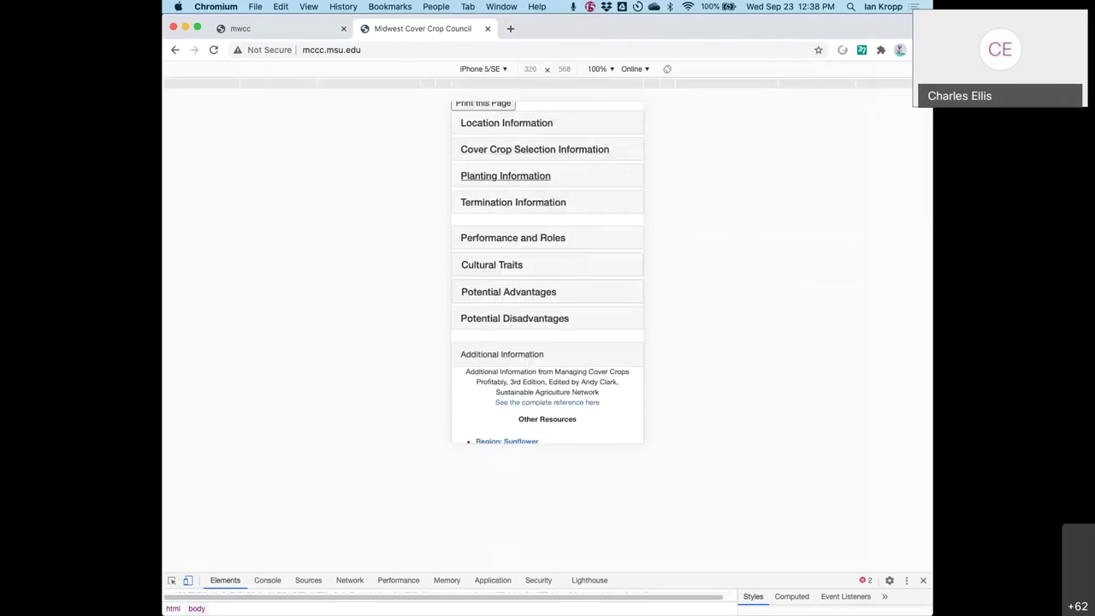
click(508, 237)
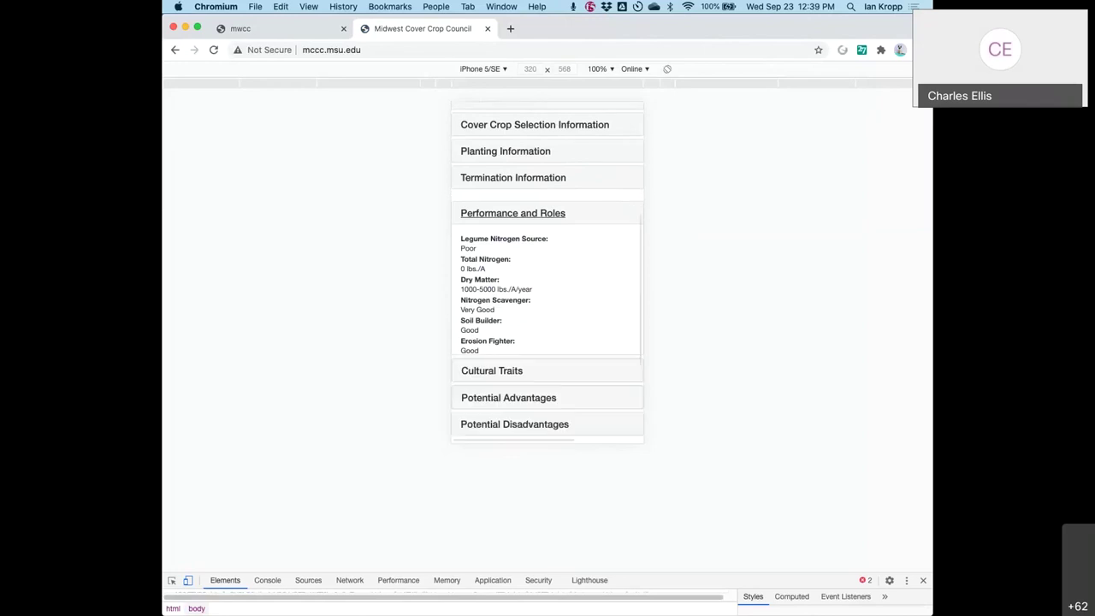
click(505, 235)
click(505, 236)
click(514, 314)
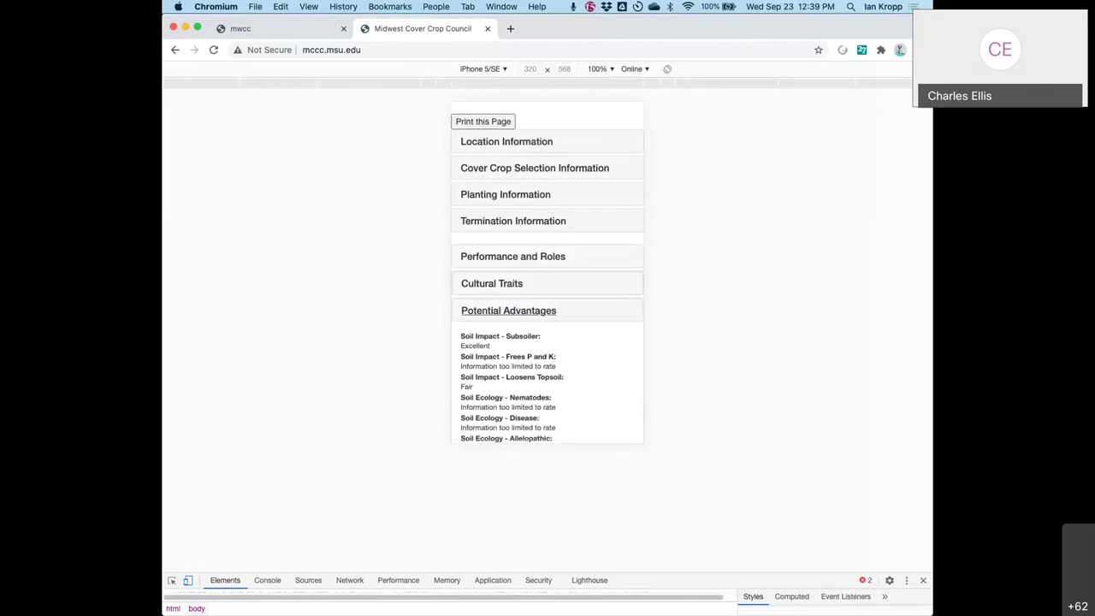
click(515, 285)
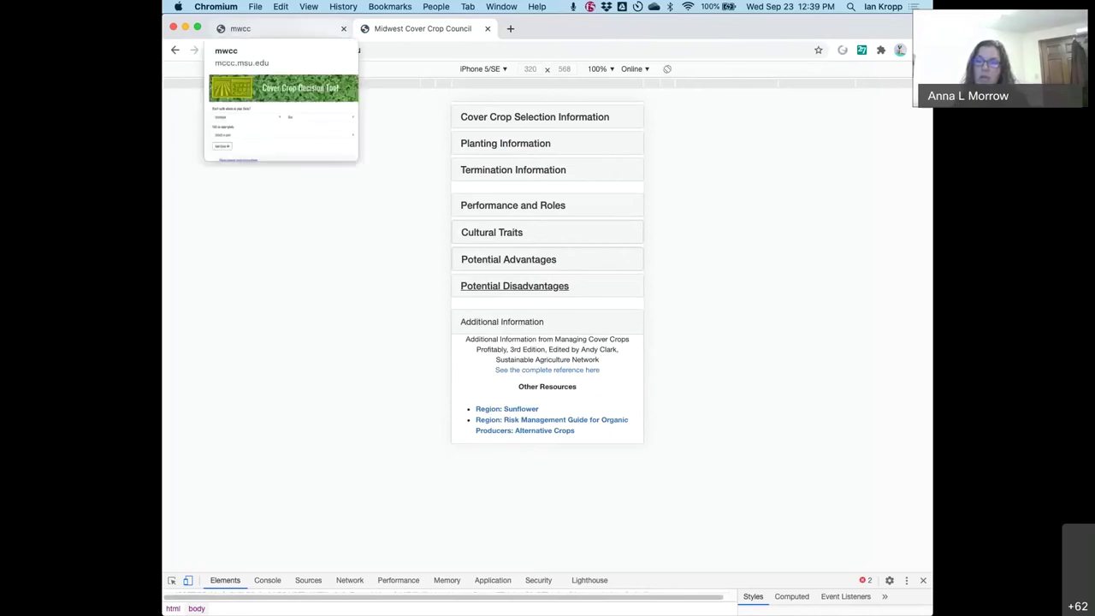
click(337, 50)
key(Escape)
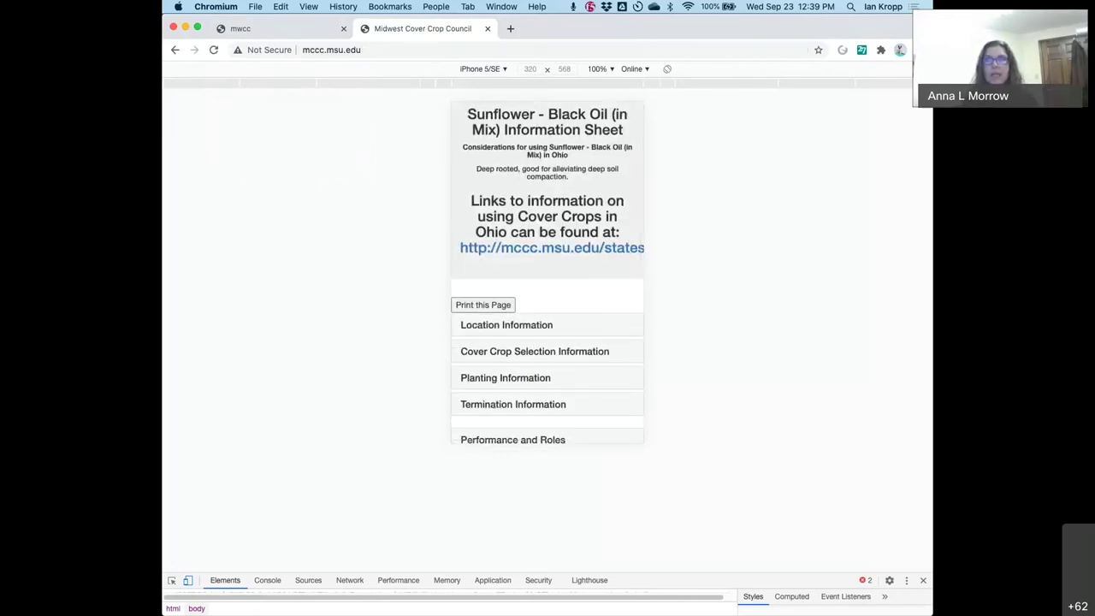
- Return to the Bay, Michigan results and check the reliable planting dates of Clover, Berseem
key(super+1)
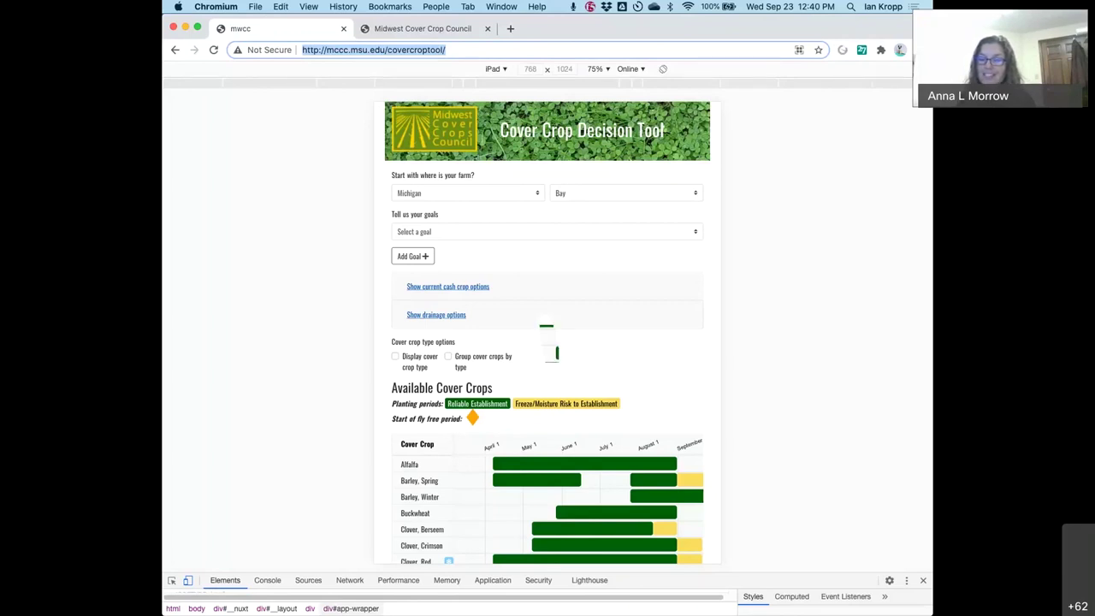
click(547, 354)
scroll(547, 354, down, 3)
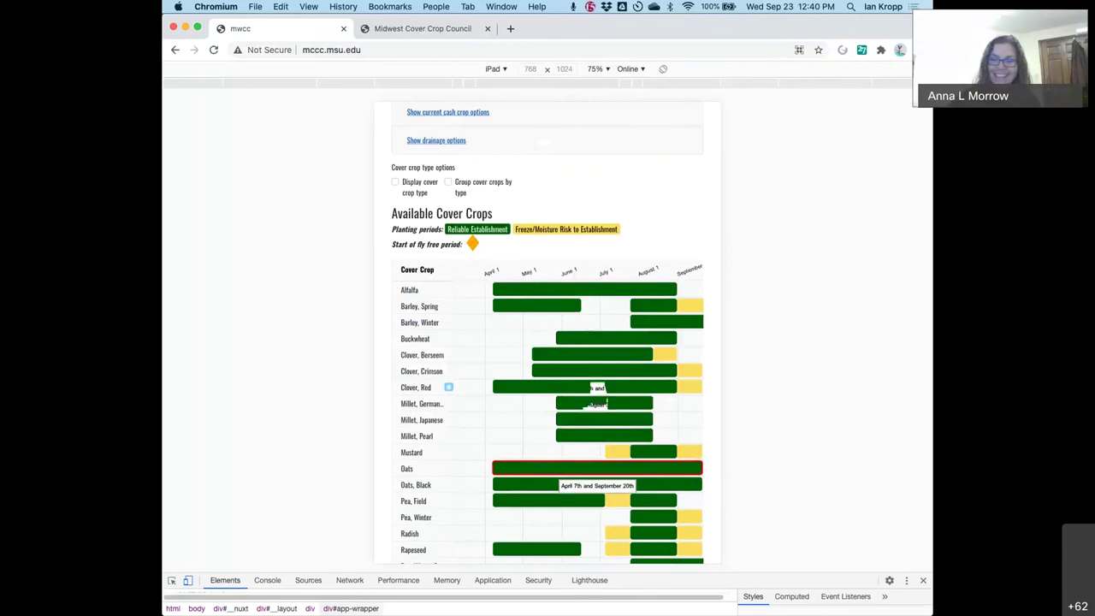
mouse_move(593, 358)
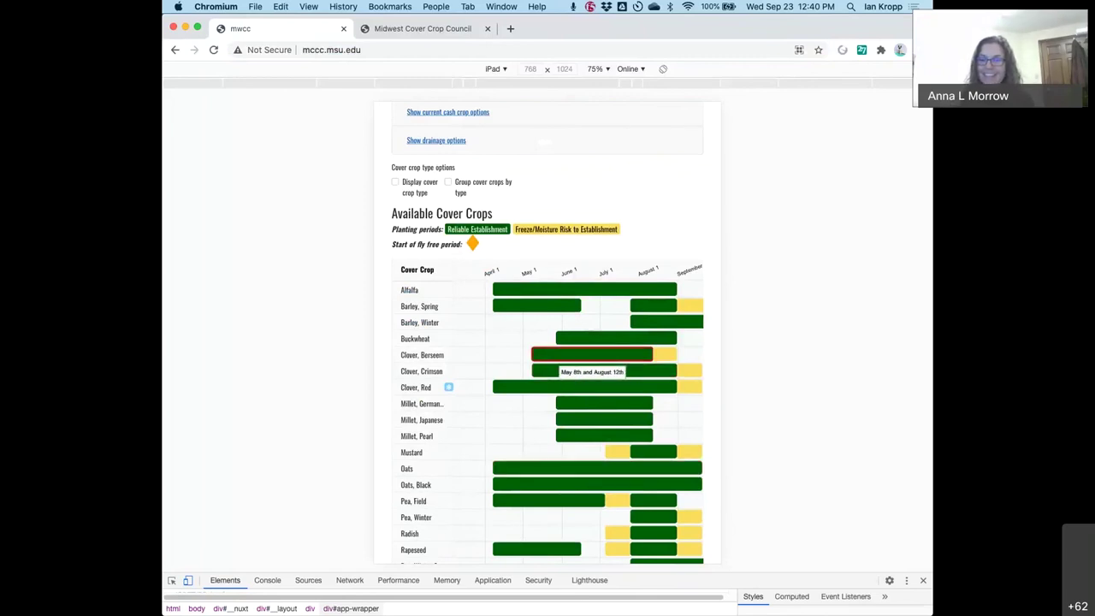
scroll(547, 342, up, 3)
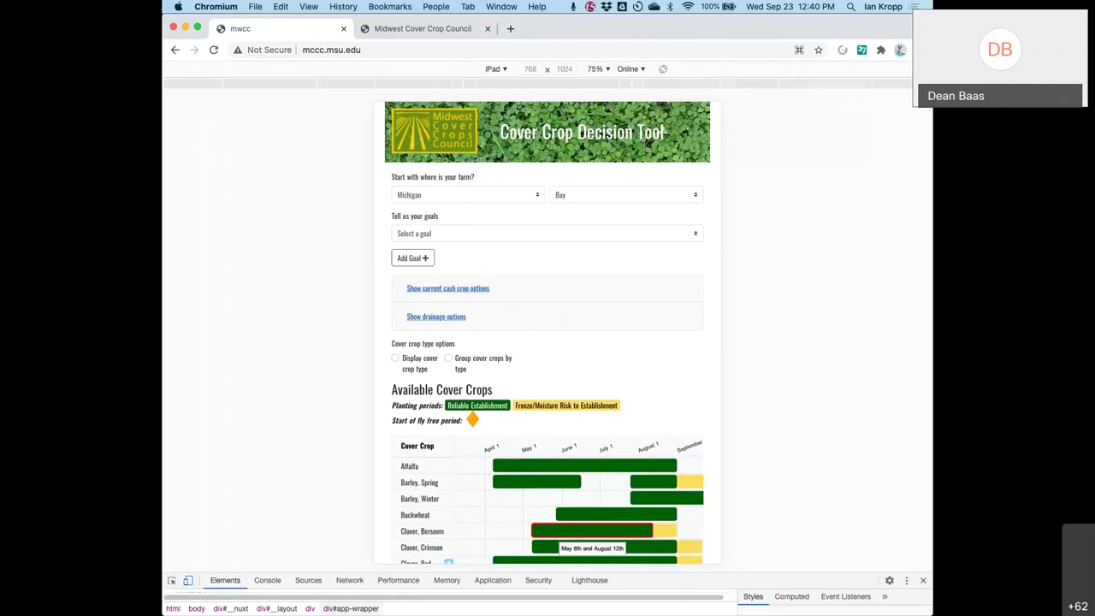
- Group the cover crops by type and look through the regrouped chart down to the mixes
click(448, 357)
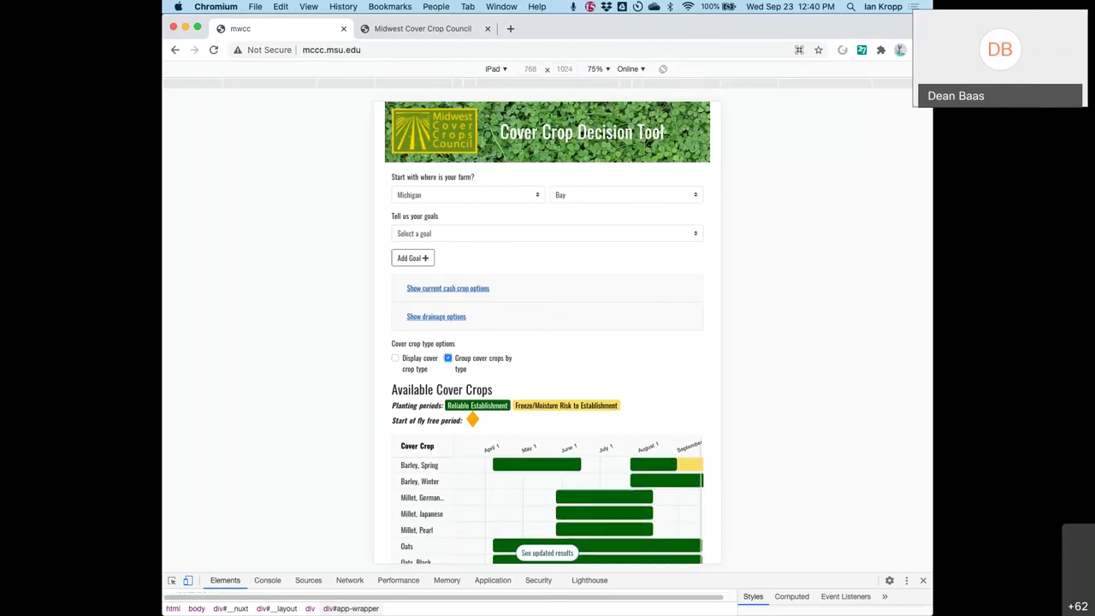
scroll(548, 496, down, 5)
scroll(547, 385, down, 5)
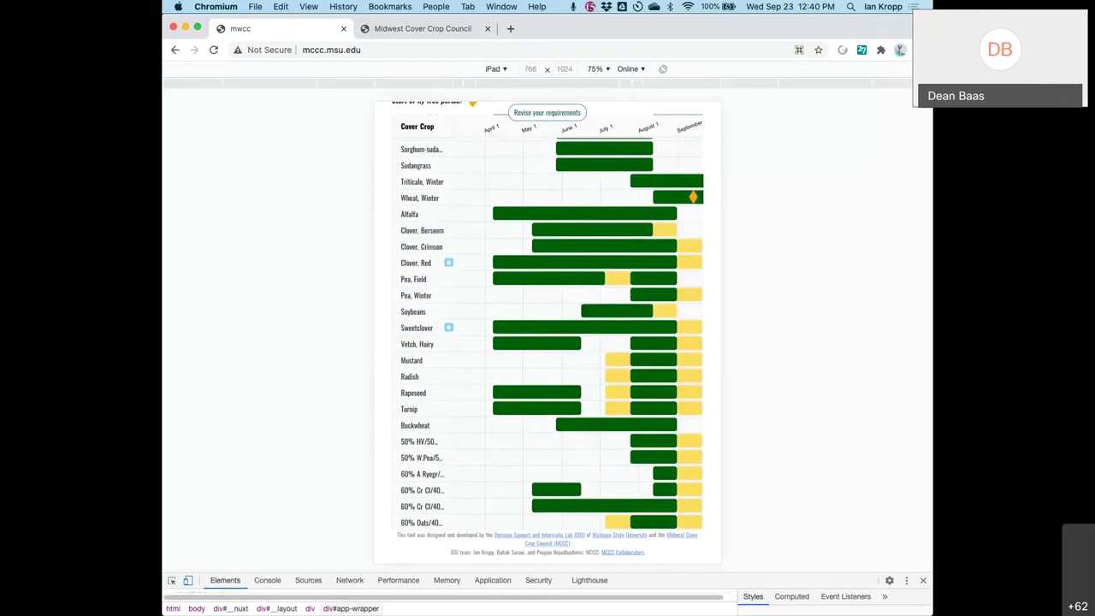
mouse_move(432, 441)
- Display the cover crop type column, jump to the updated results and inspect the planting timeline through December
click(539, 114)
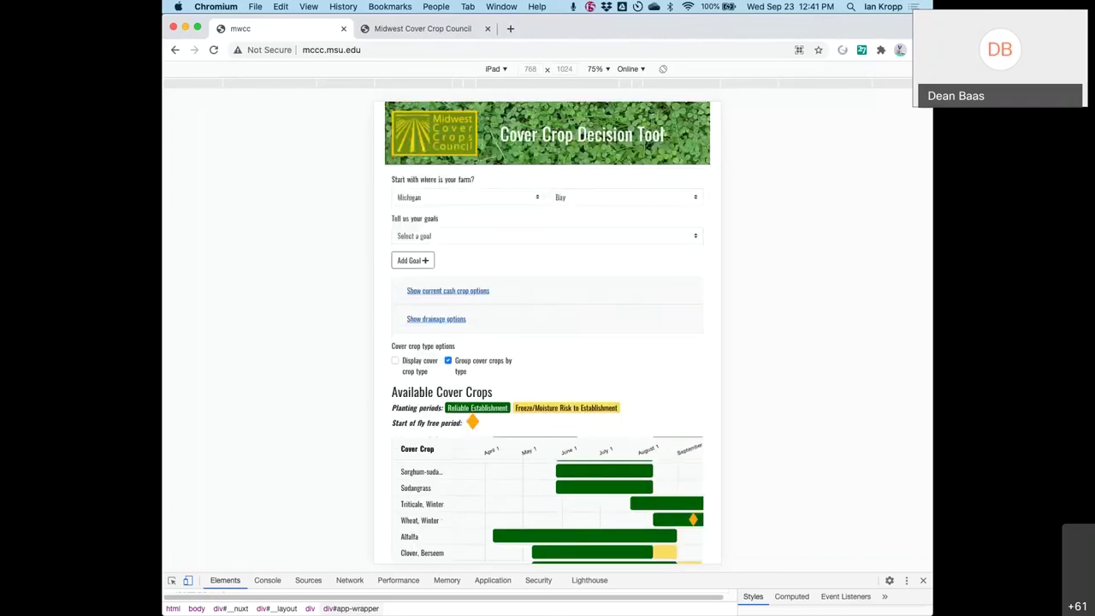
click(395, 360)
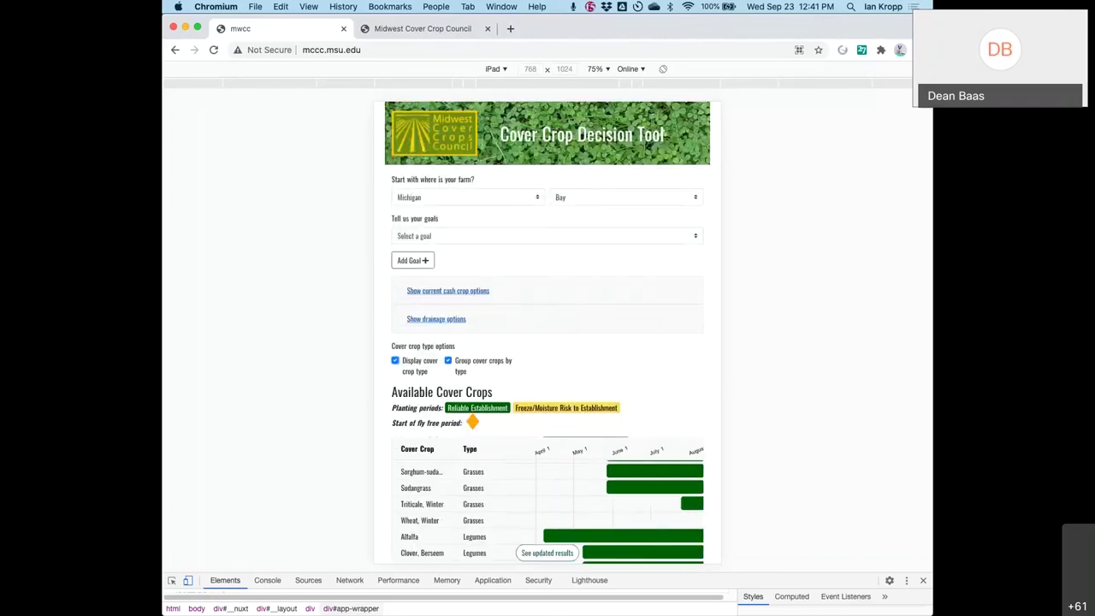
click(547, 553)
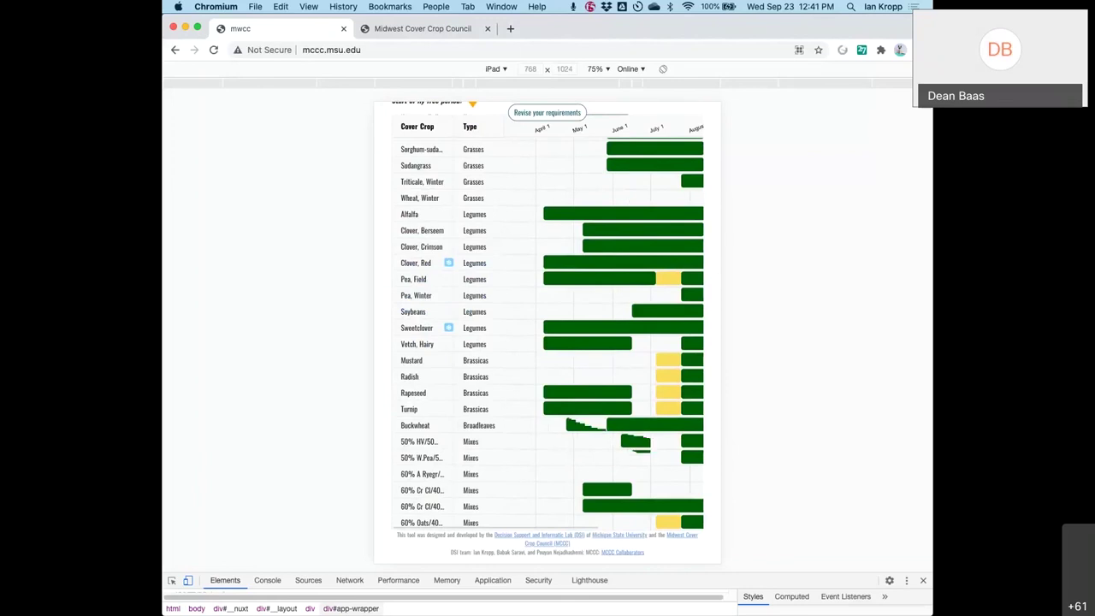
scroll(552, 325, right, 5)
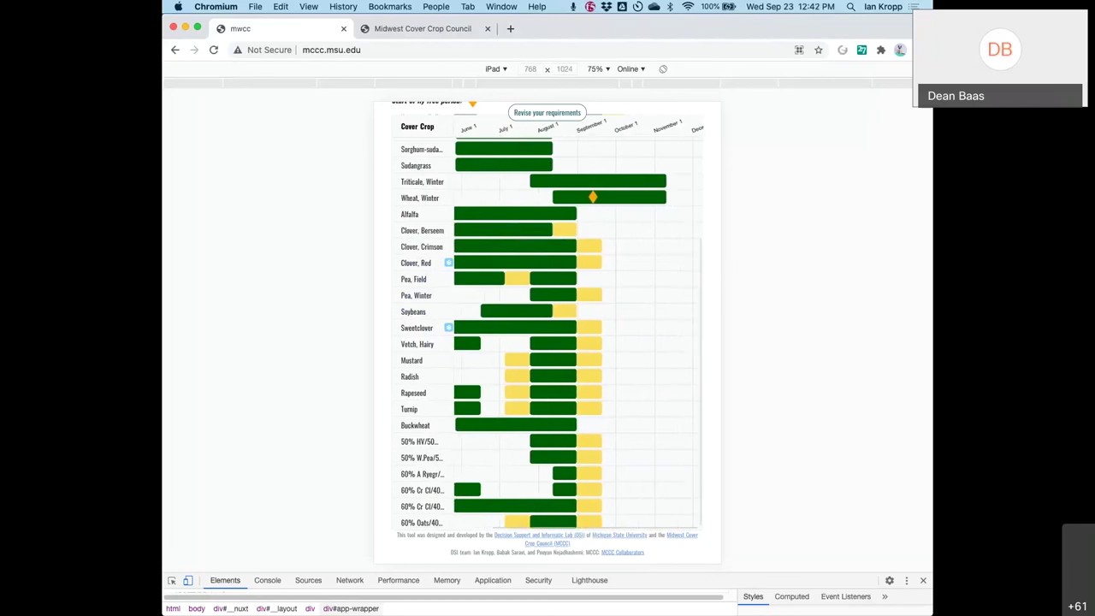
scroll(552, 325, left, 5)
scroll(579, 321, left, 1)
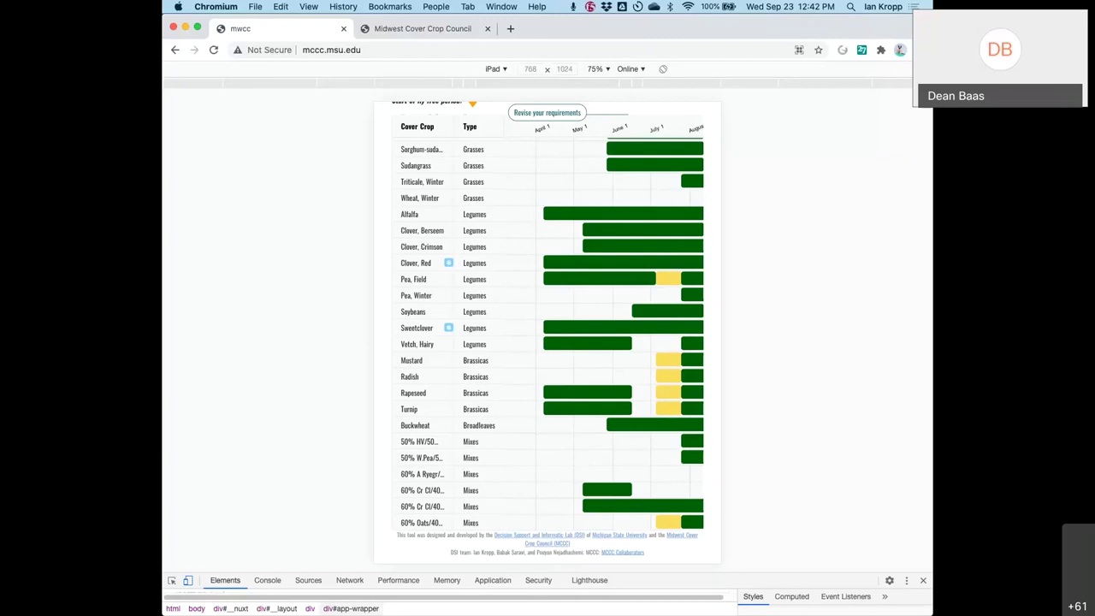
- Switch to the Webex meeting window in Firefox
key(ctrl+Up)
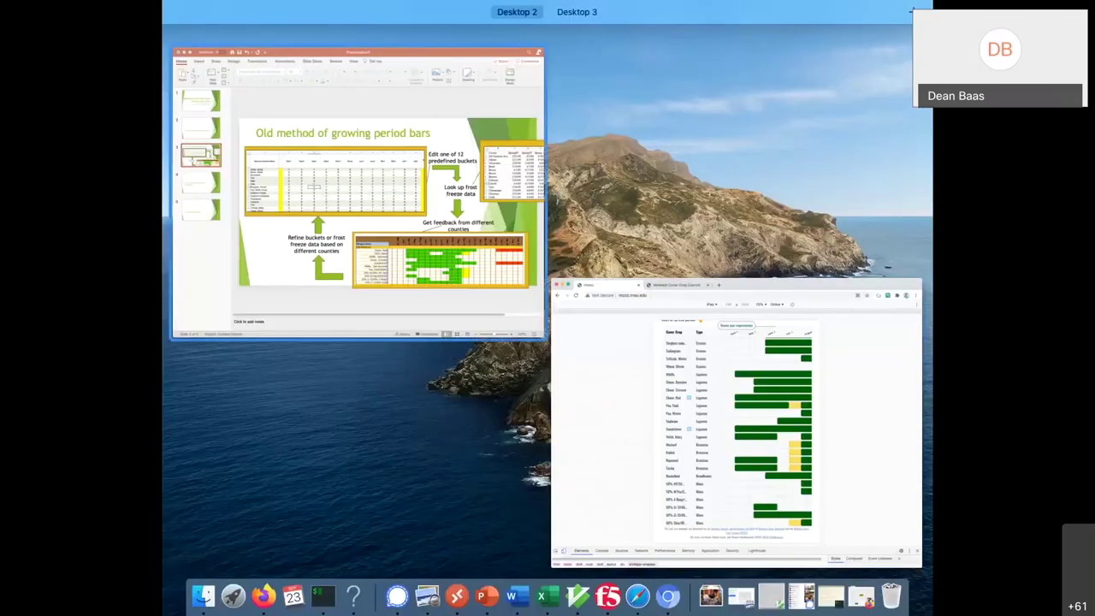
key(ctrl+Up)
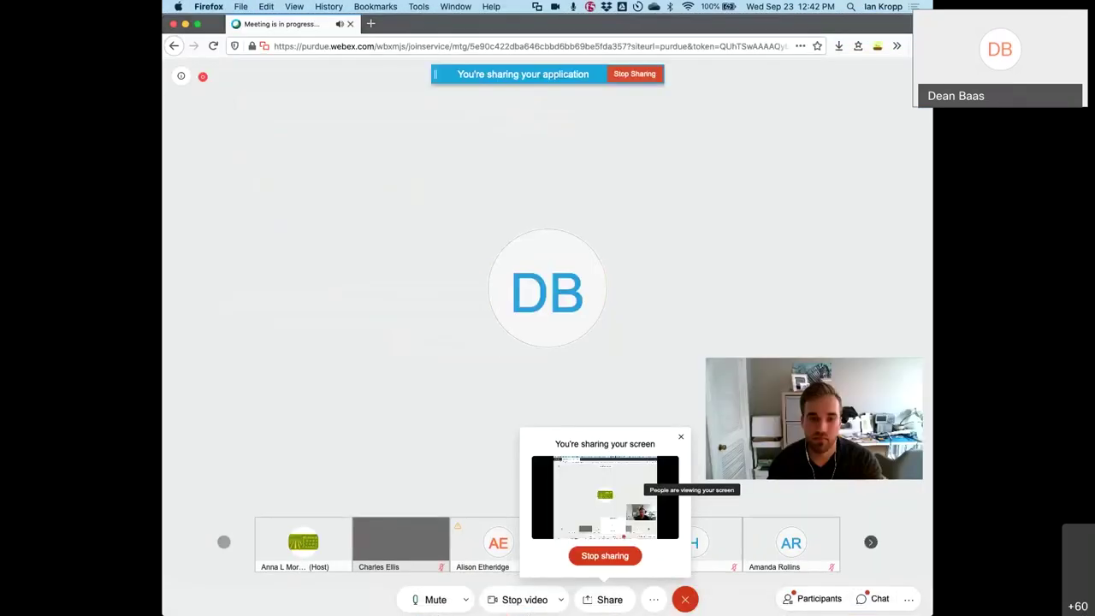